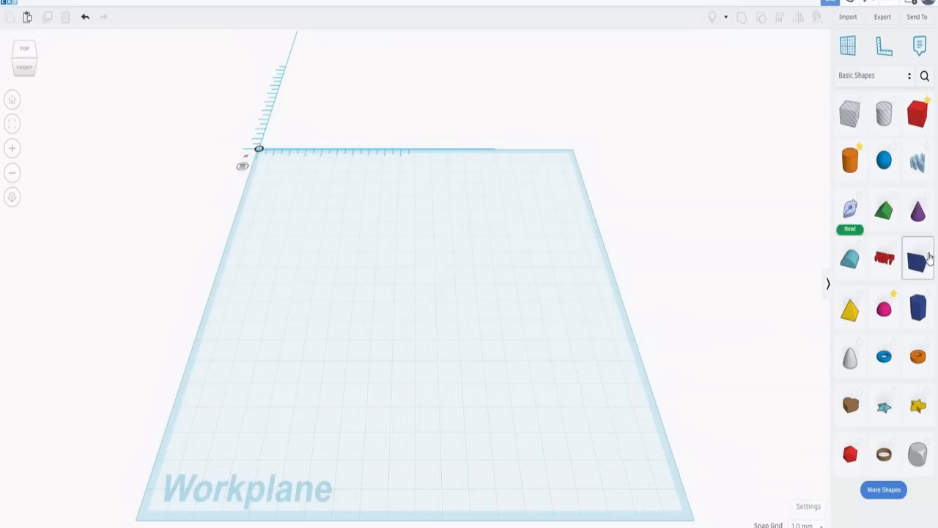
- Place a green roof shape on the workplane and set a temporary workplane on its sloping face
drag(893, 224, 419, 269)
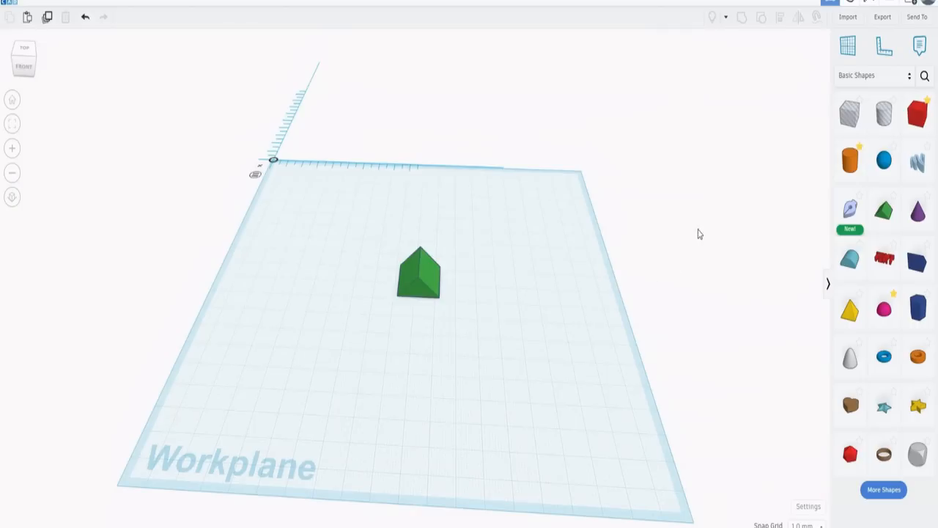
click(849, 49)
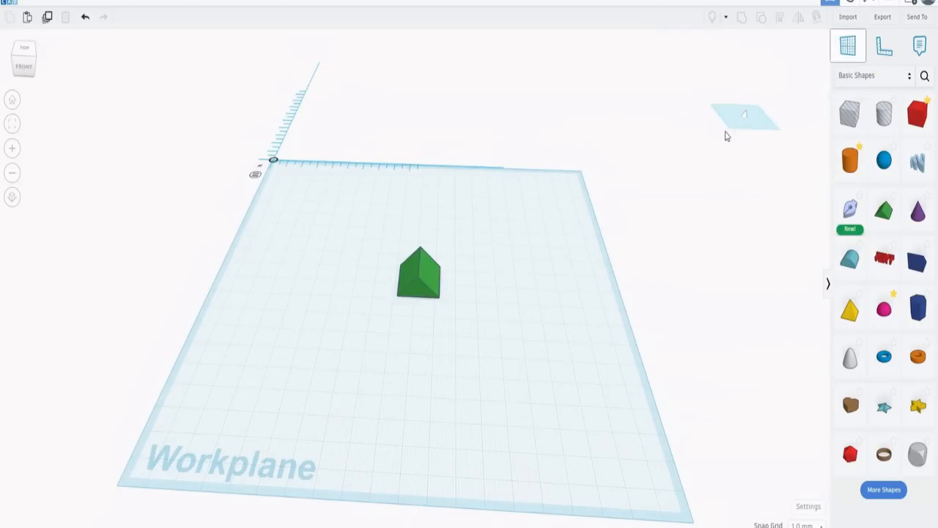
click(429, 271)
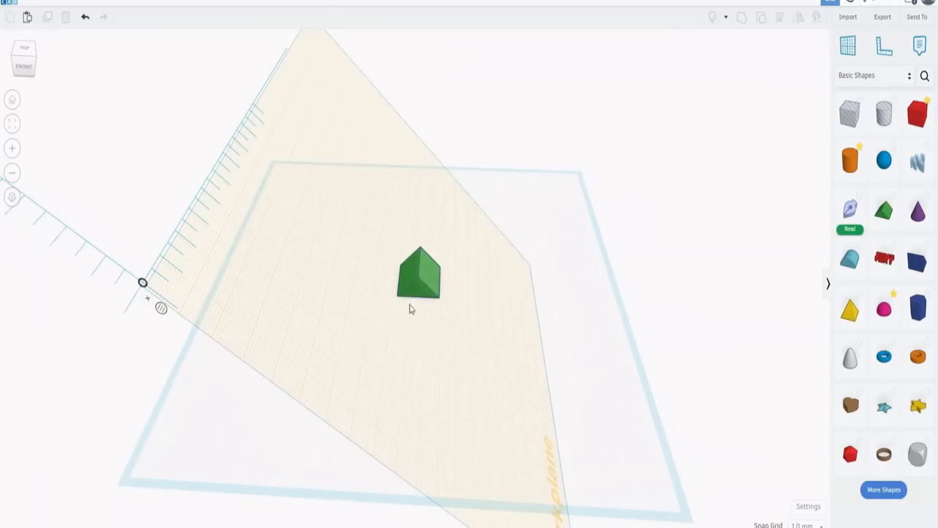
- Return the workplane to the base grid and toggle the ruler's distance reference with the roof selected
click(848, 48)
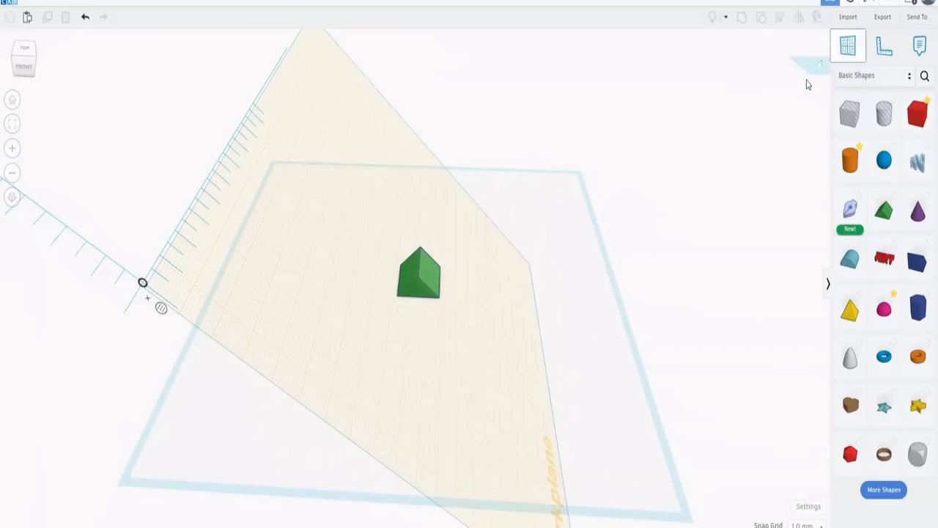
click(668, 204)
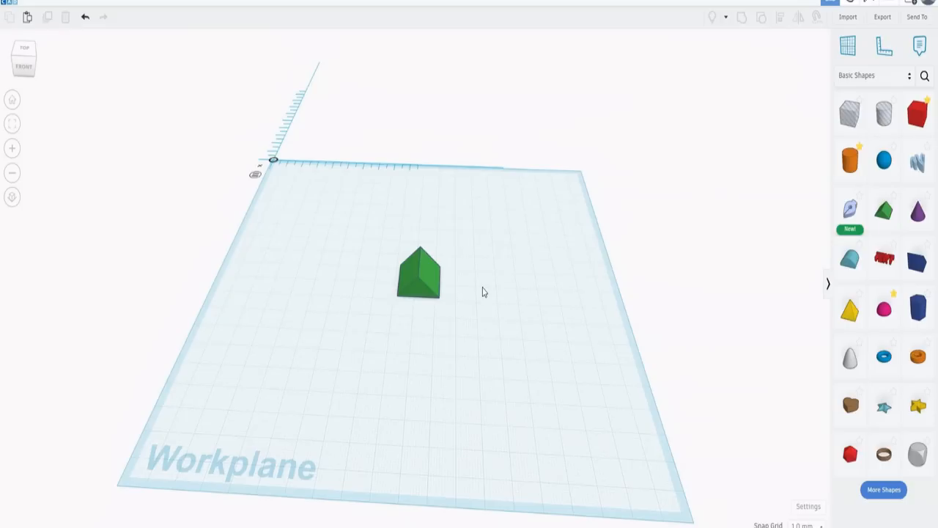
click(425, 277)
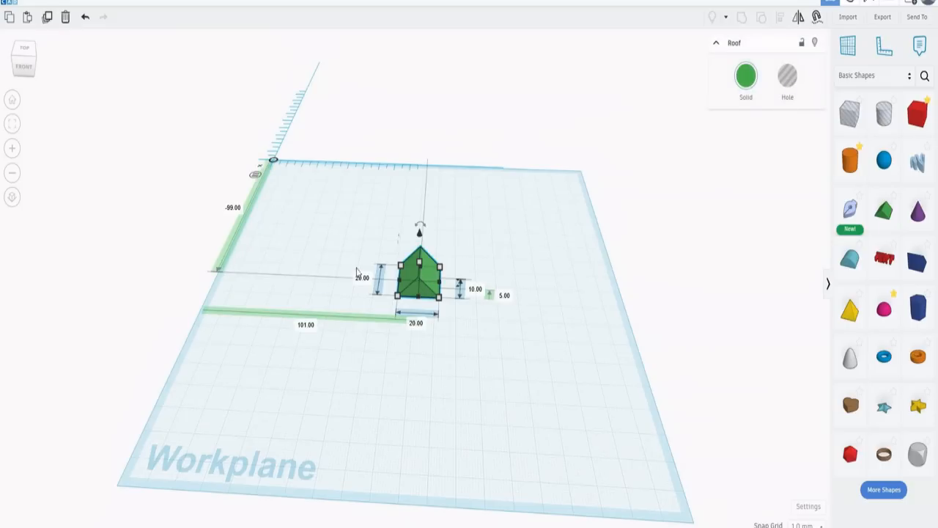
click(256, 175)
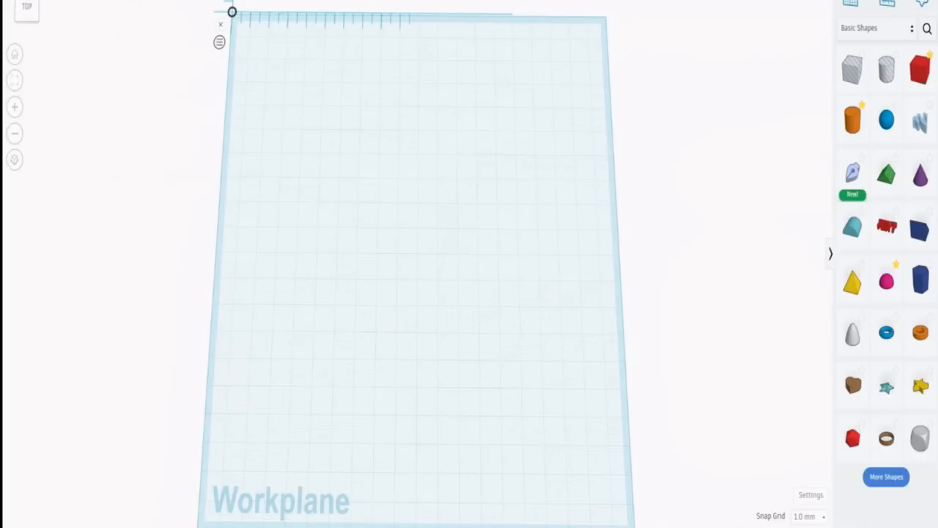
- Redo adding the orange cylinder and reshaping it into a flat disc 80 mm in diameter and 5 mm high
key(ctrl+y)
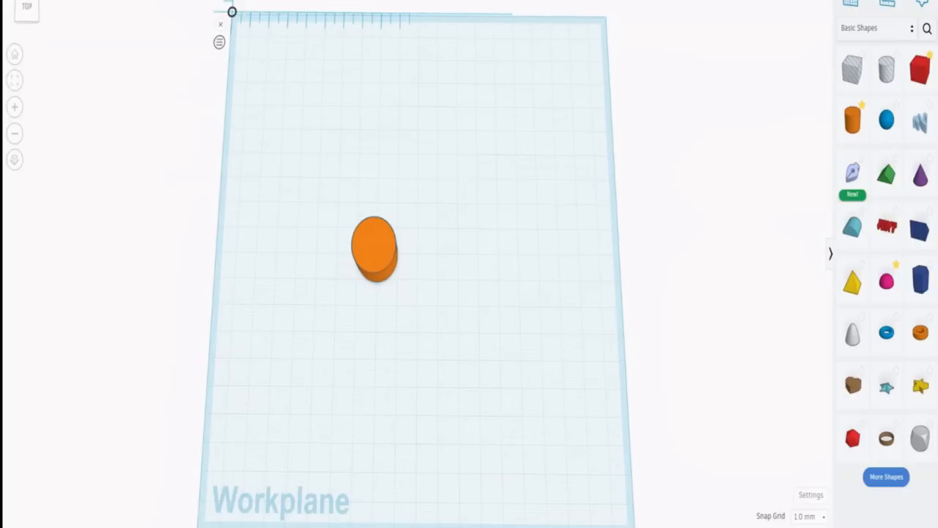
key(ctrl+y)
key(ctrl+y)
key(ctrl+y)
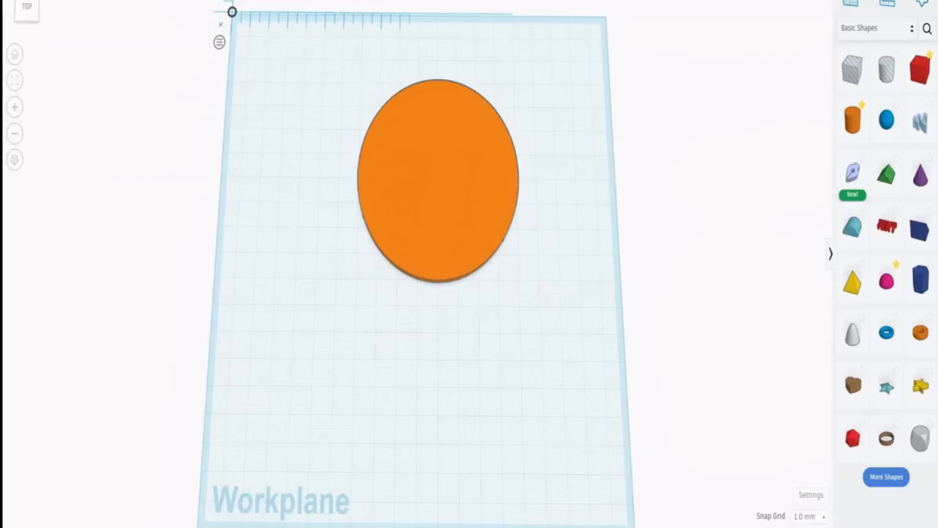
- Add a round roof beside the disc, turn it on end and enlarge it into a long half-round
drag(852, 226, 584, 203)
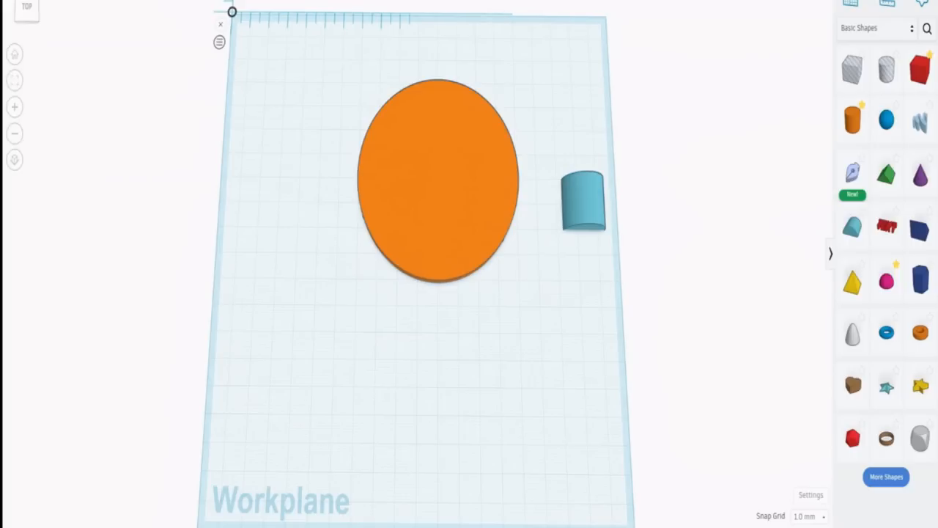
key(ctrl+y)
key(ctrl+y)
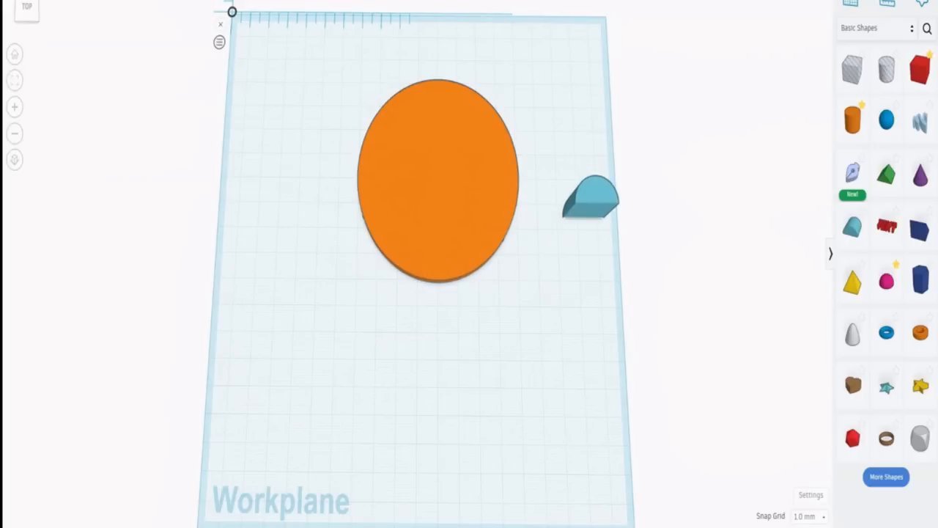
key(ctrl+y)
key(ctrl+y)
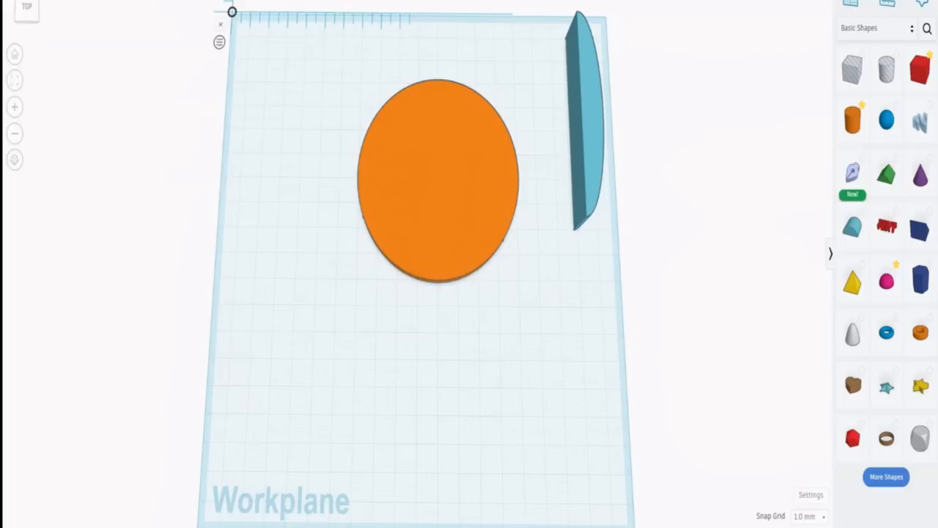
- Position the half-round over one half of the disc and add a rotated copy that leaves a narrow wedge uncovered
key(ctrl+y)
key(ctrl+y)
key(ctrl+y)
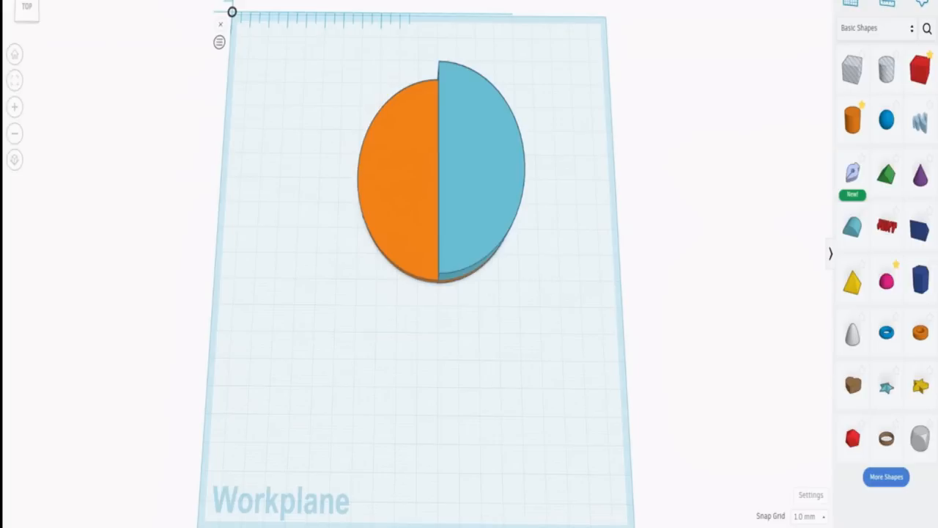
key(ctrl+z)
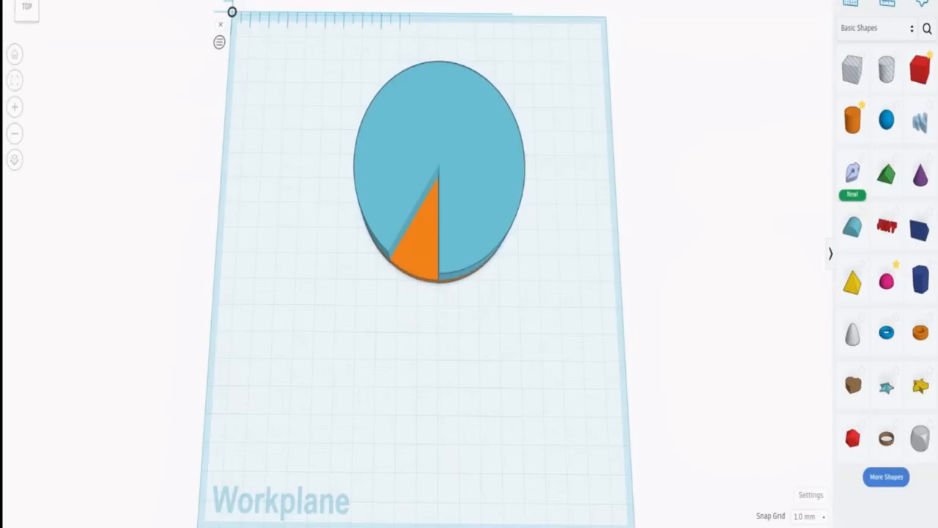
- Place a red box on the workplane and move it against the half-round's flat face at the wedge opening
drag(920, 69, 341, 339)
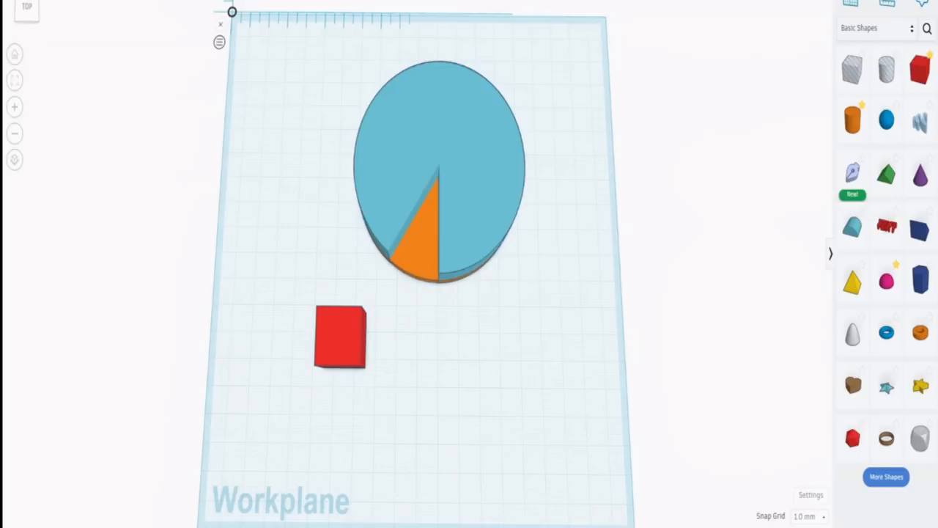
right_drag(440, 338, 541, 282)
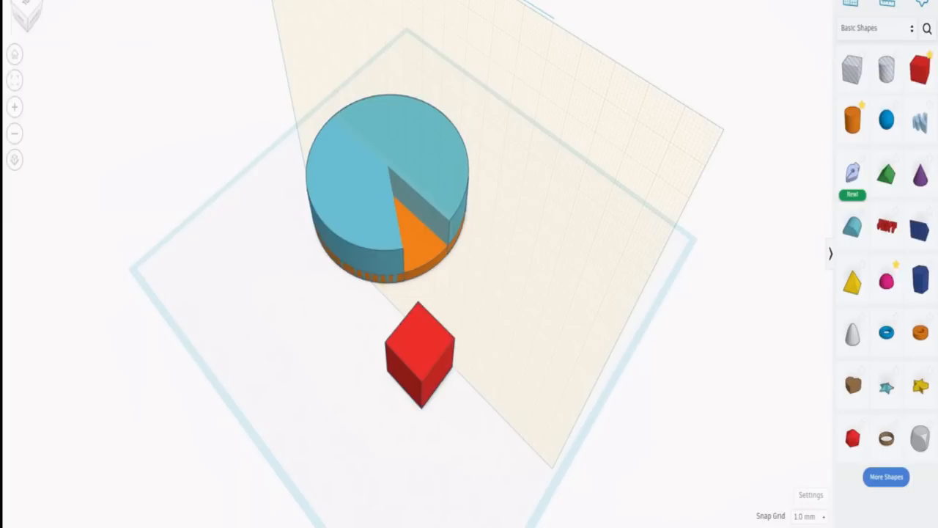
key(w)
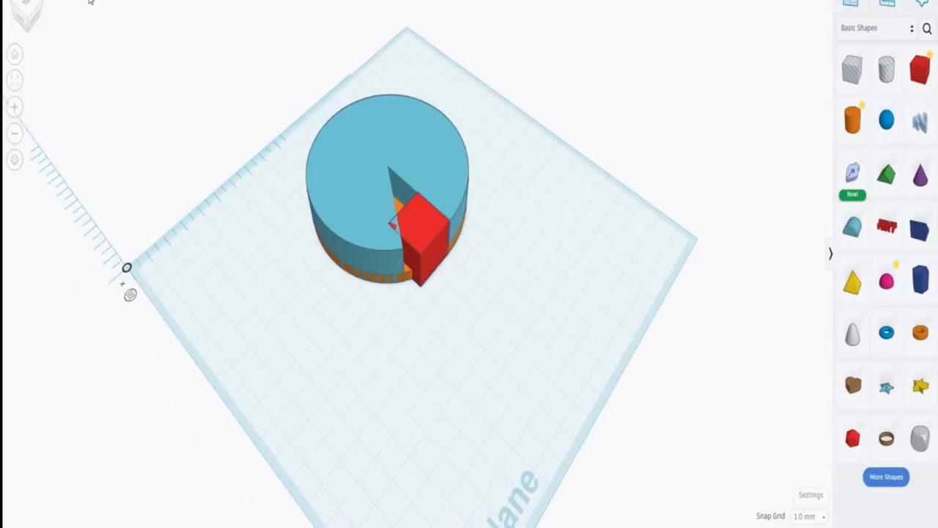
- Resize the red box to 40 mm long and 10 mm high so it reaches the disc's centre through the wedge opening
key(ctrl+y)
key(ctrl+z)
key(ctrl+z)
key(ctrl+z)
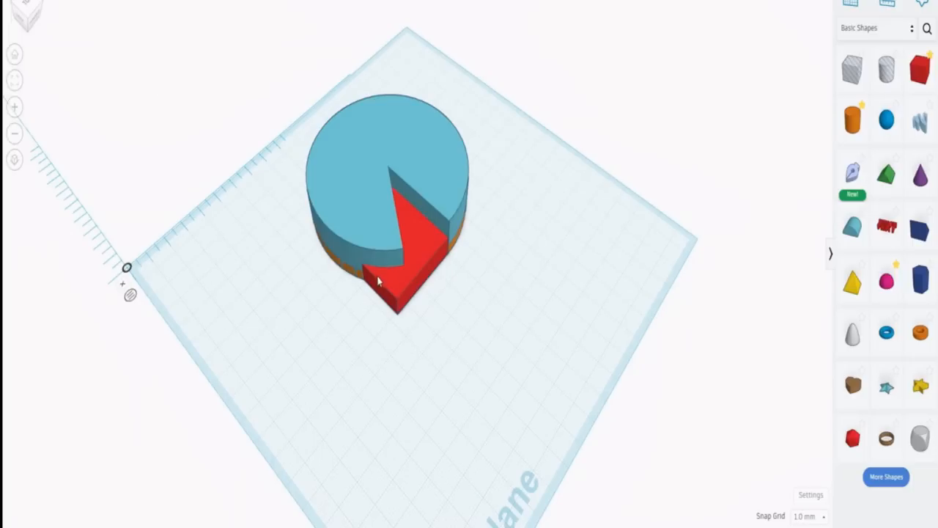
- Place a box hole in front of the red box, aligned to the flat face on the wedge's other side
right_drag(450, 293, 374, 305)
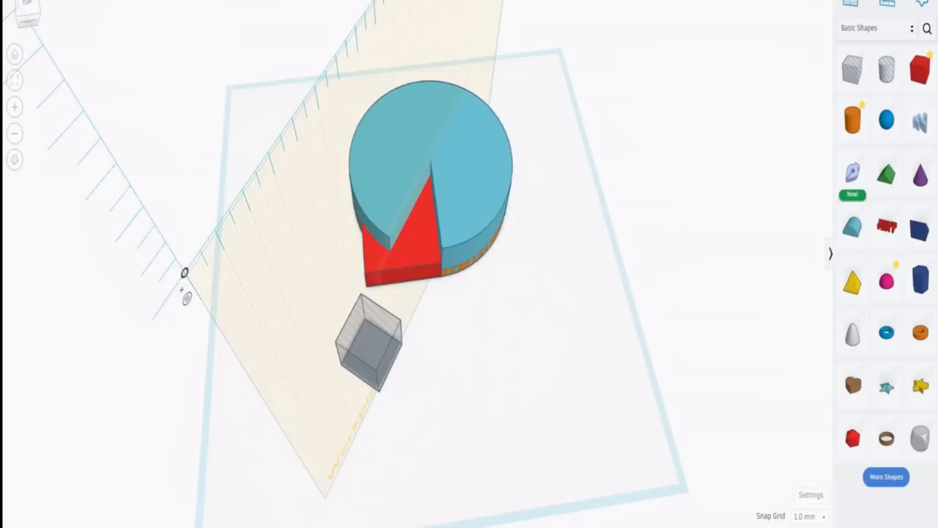
drag(372, 355, 335, 330)
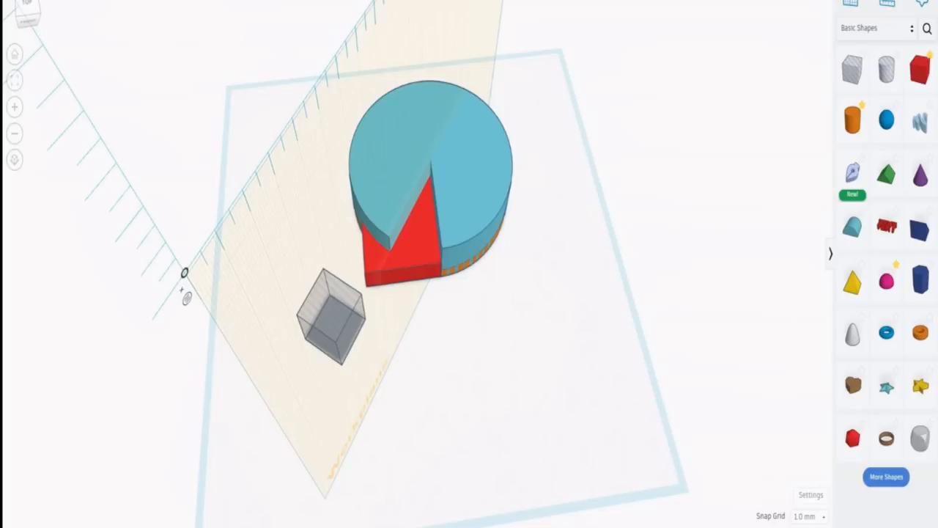
right_drag(335, 330, 539, 272)
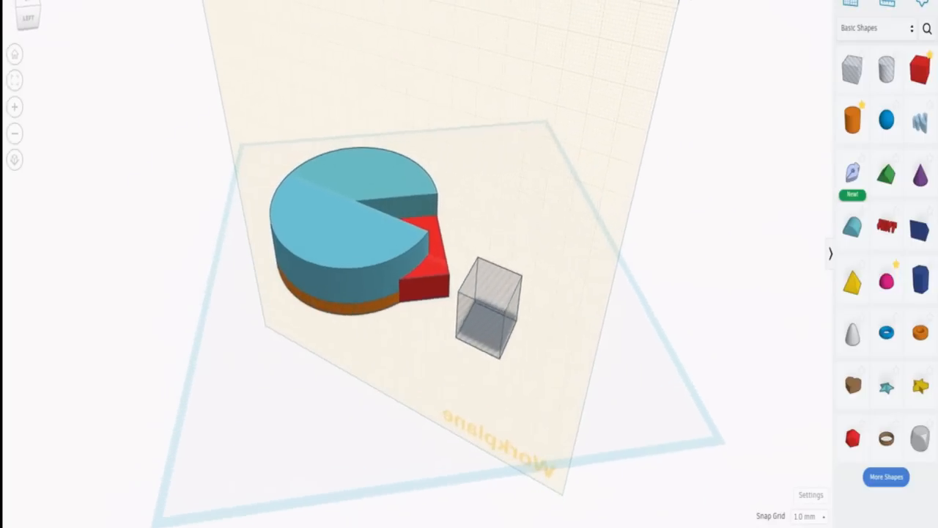
right_drag(693, 0, 695, 0)
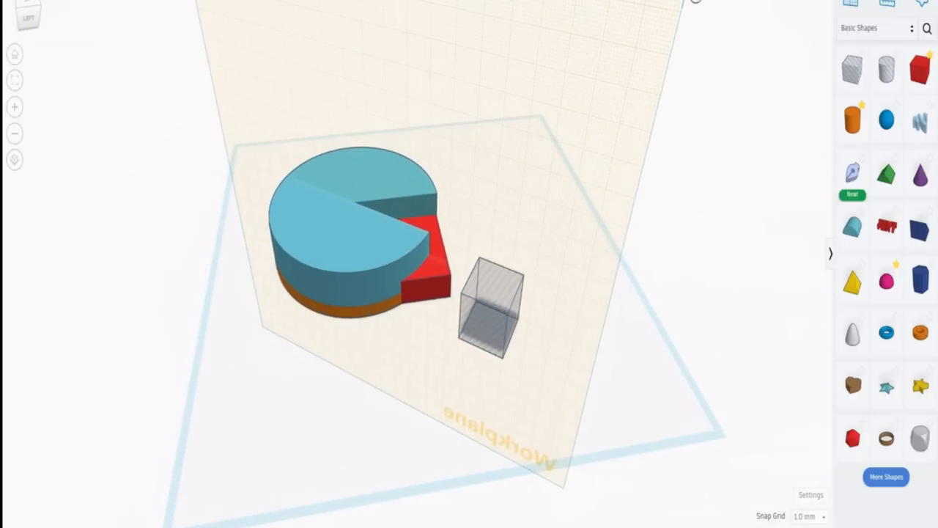
- Move the box hole against the wedge's other edge and enlarge it over the red box's excess part
click(105, 1)
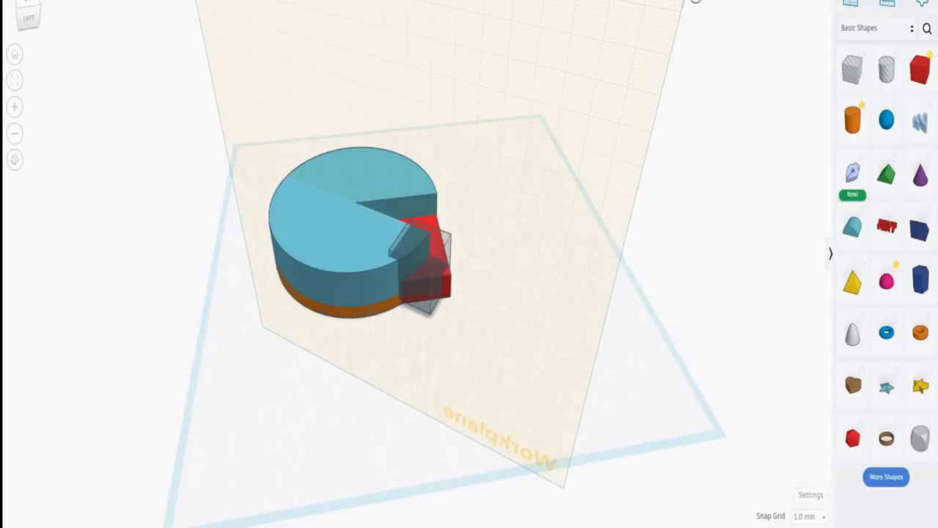
click(105, 1)
click(106, 1)
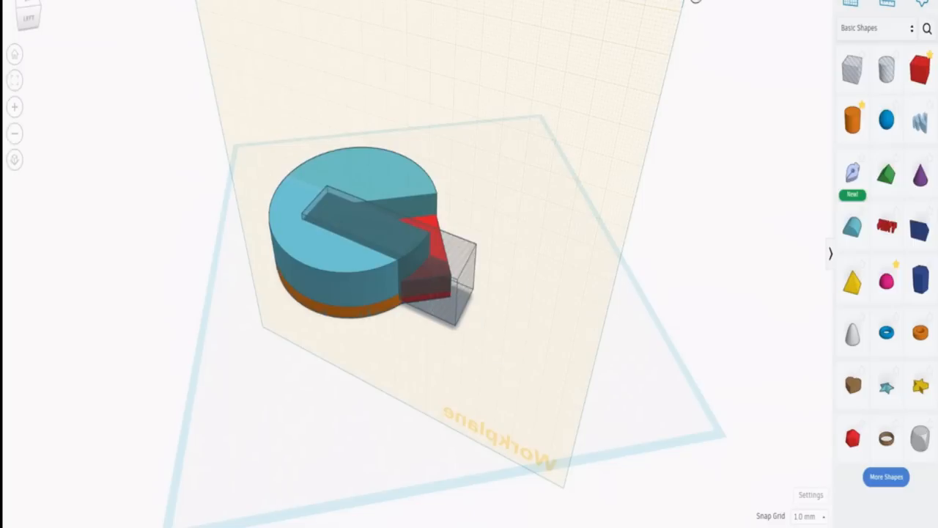
click(106, 0)
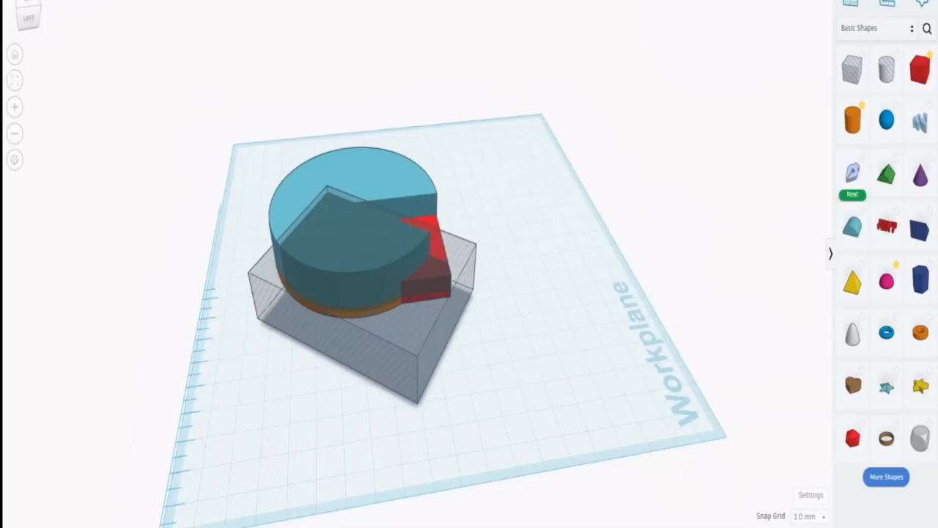
- Cut the red box into a wedge with the lowered box hole and remove both half-rounds from the disc
right_drag(528, 323, 360, 414)
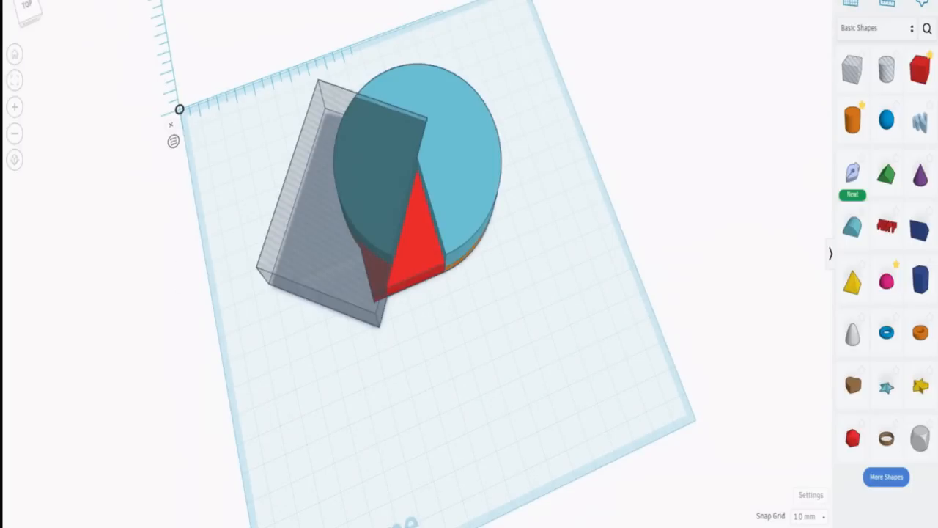
key(ctrl+Down)
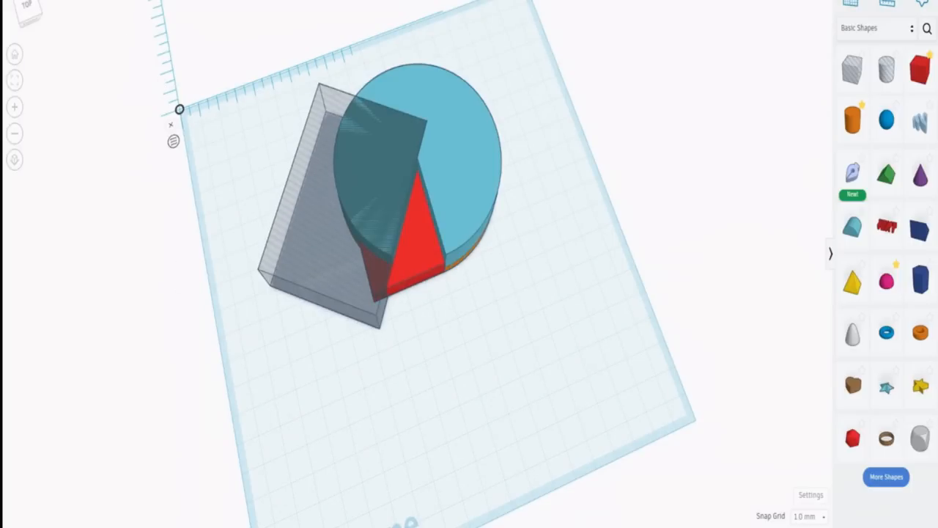
key(Delete)
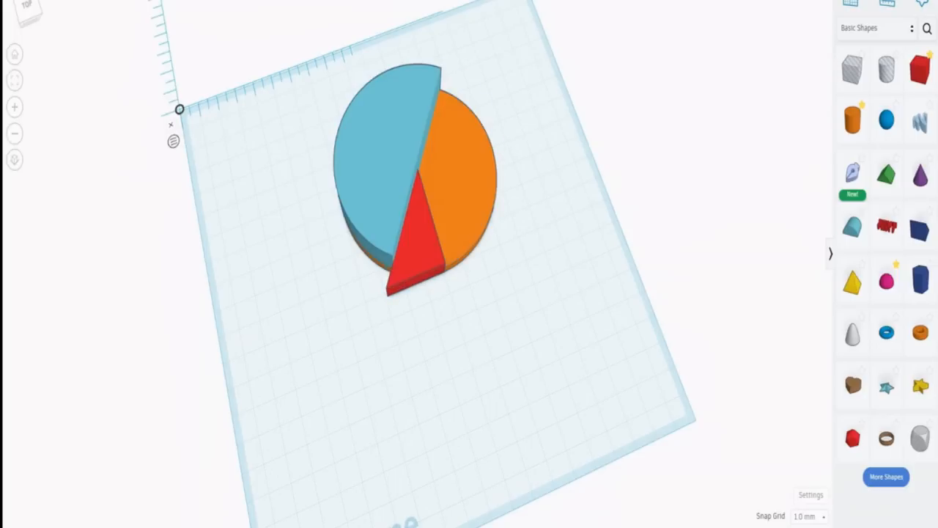
key(ctrl+z)
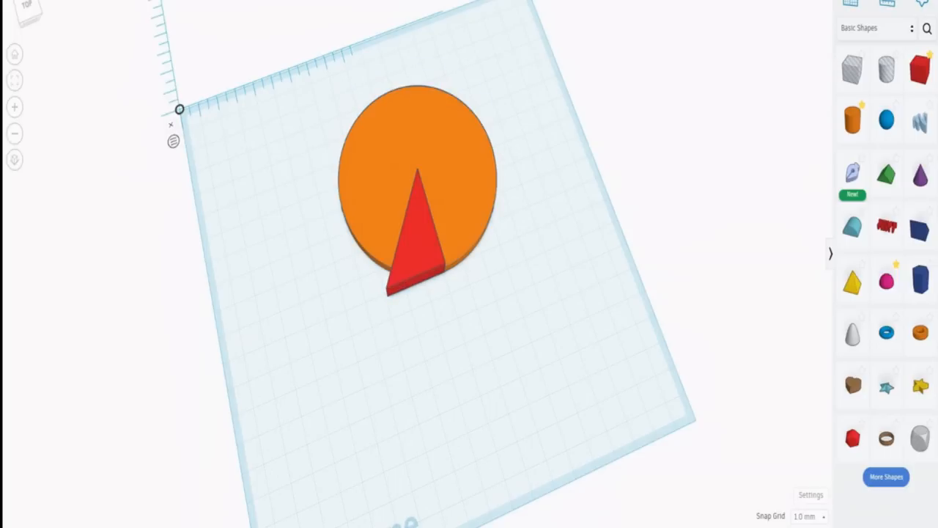
- Check the orange disc's dimensions and position from above
right_drag(469, 337, 397, 373)
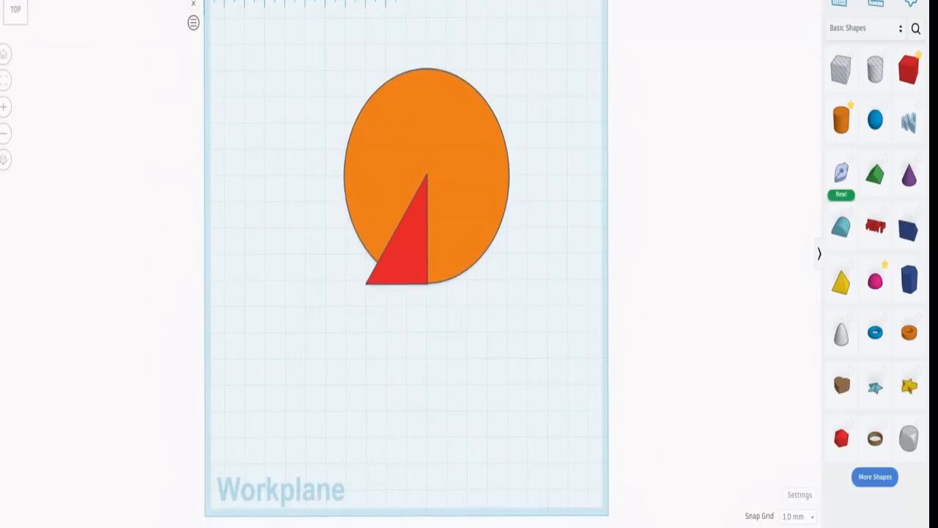
click(463, 188)
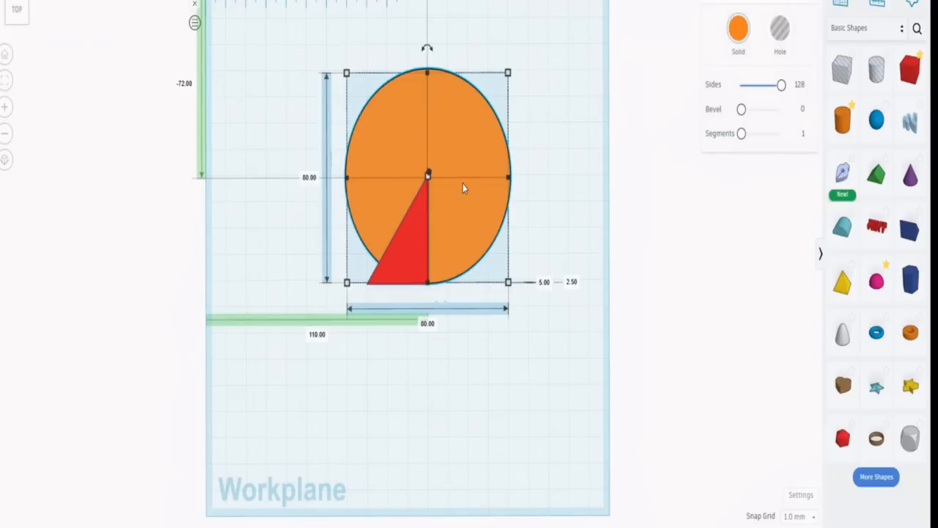
click(528, 366)
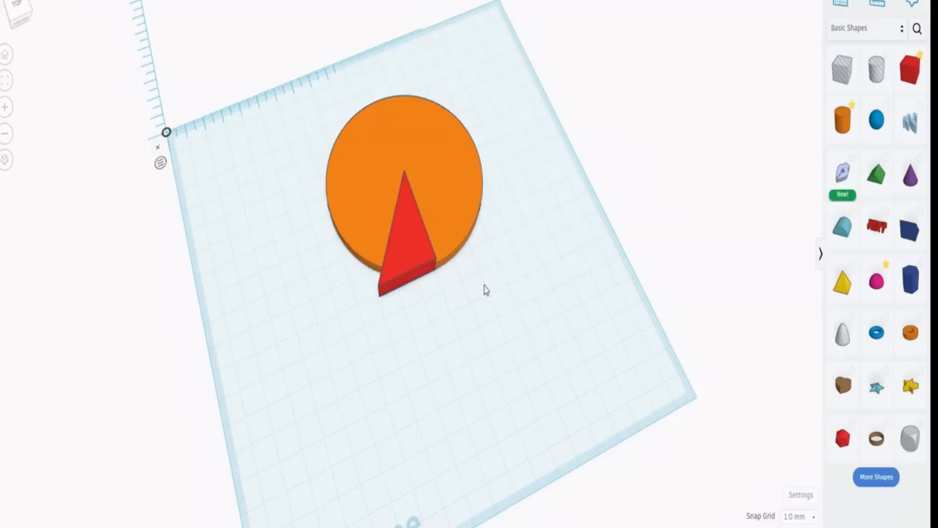
- Measure the wedge's outer width with a temporary workplane on its outer face, then restore the default workplane
right_drag(484, 290, 220, 103)
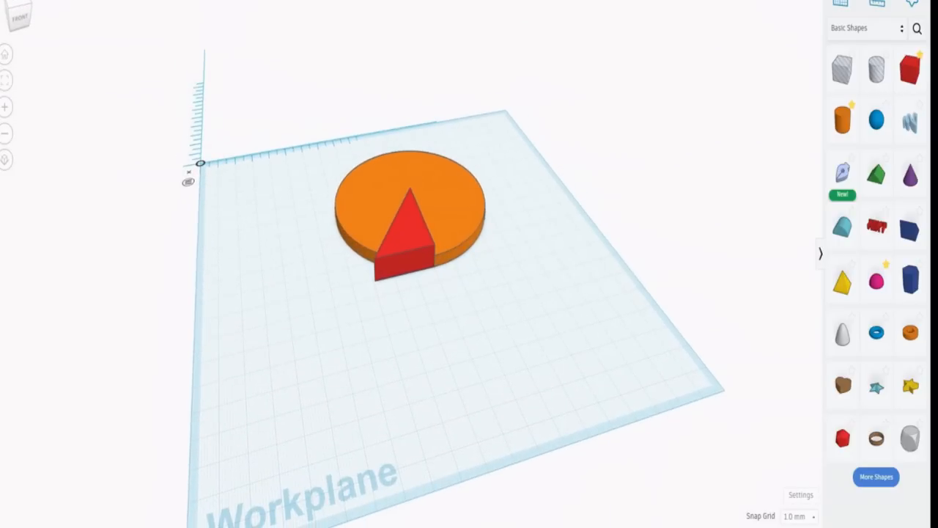
click(93, 1)
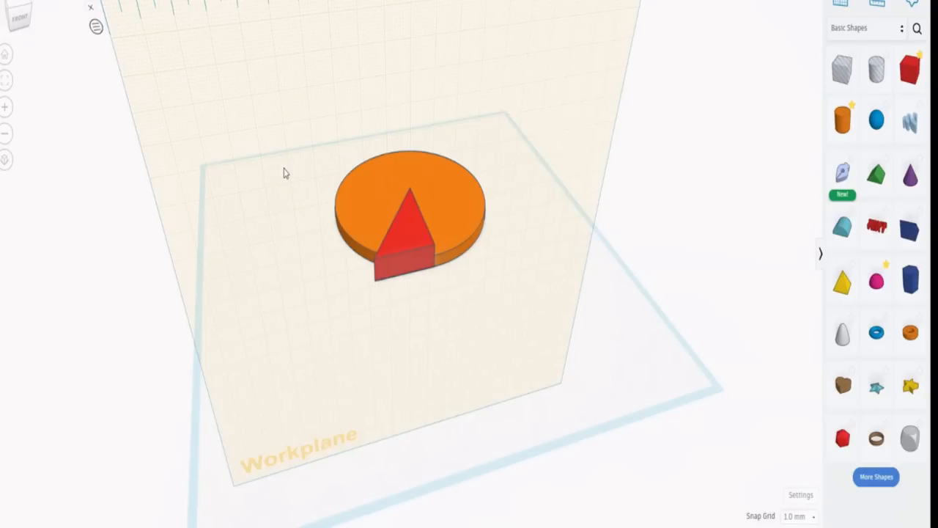
click(408, 243)
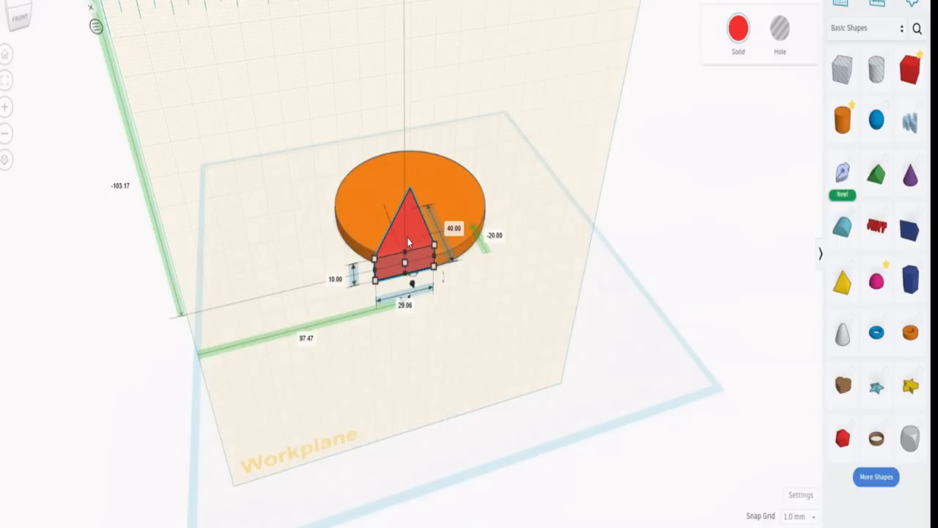
key(w)
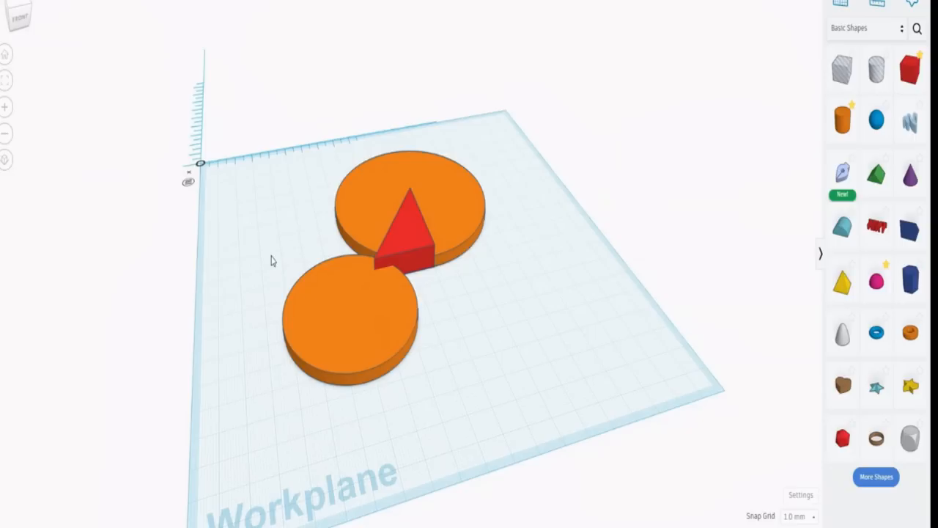
- Check the ruler offsets of the smaller front disc and of the wedge's outer corner
click(339, 322)
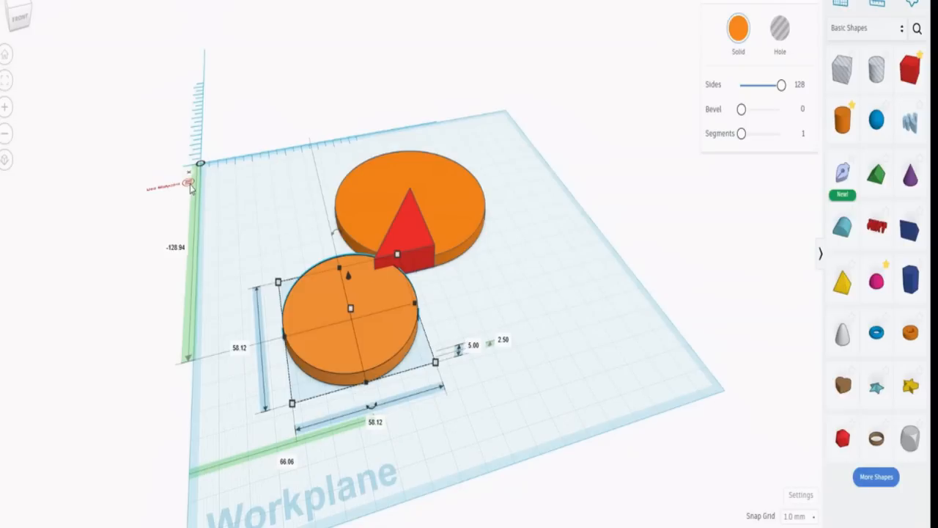
right_drag(190, 189, 192, 230)
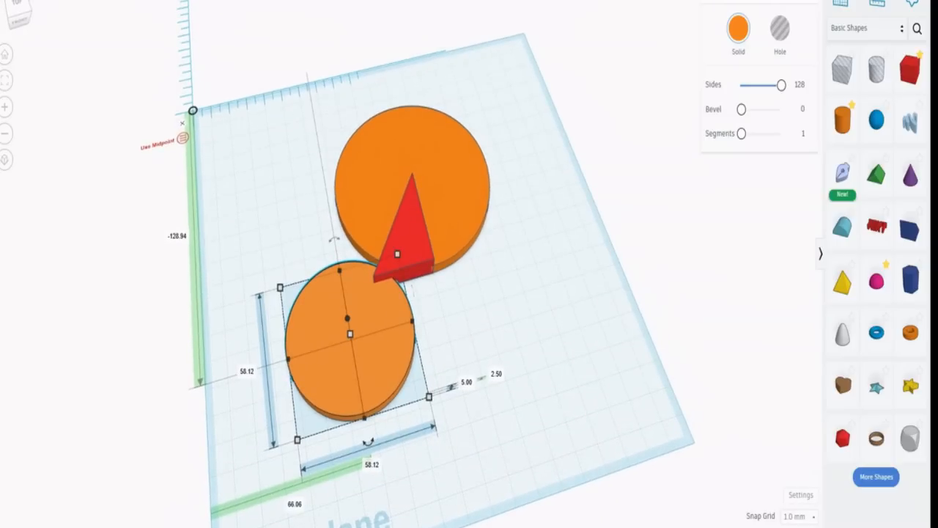
click(243, 182)
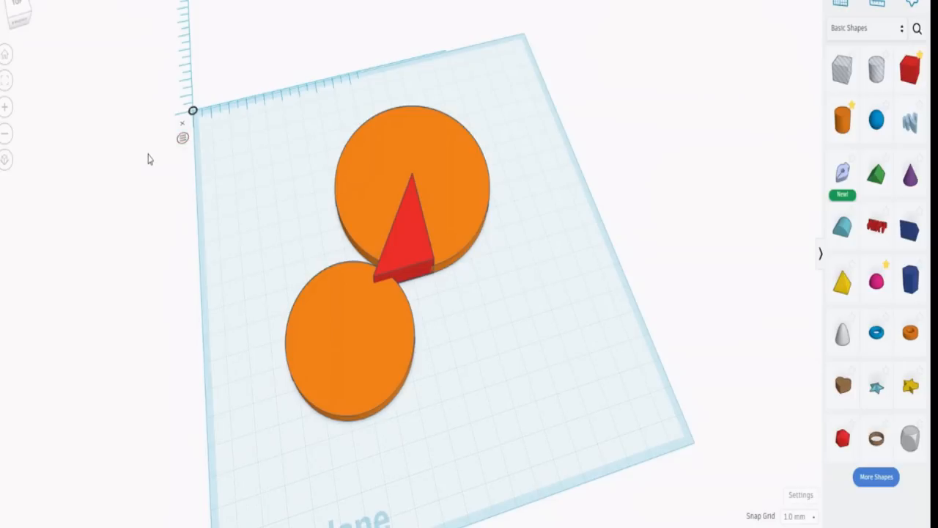
click(410, 241)
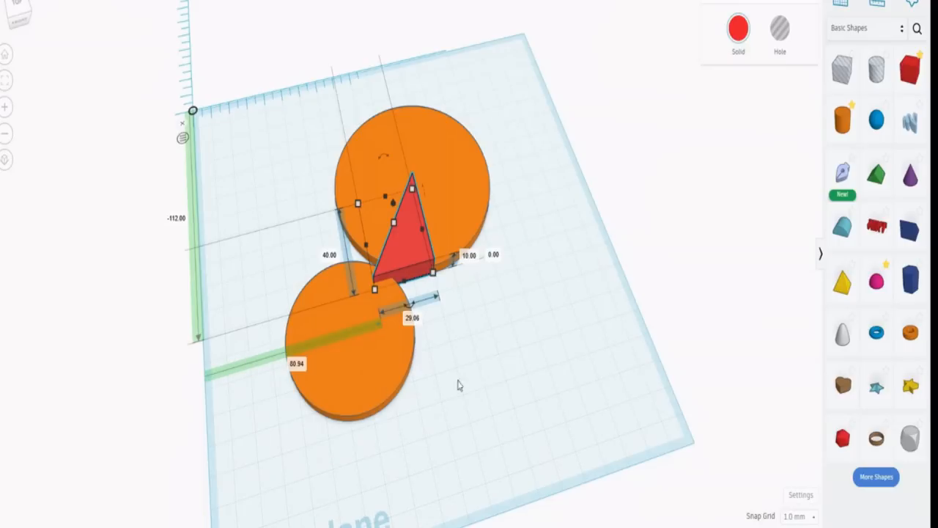
click(542, 345)
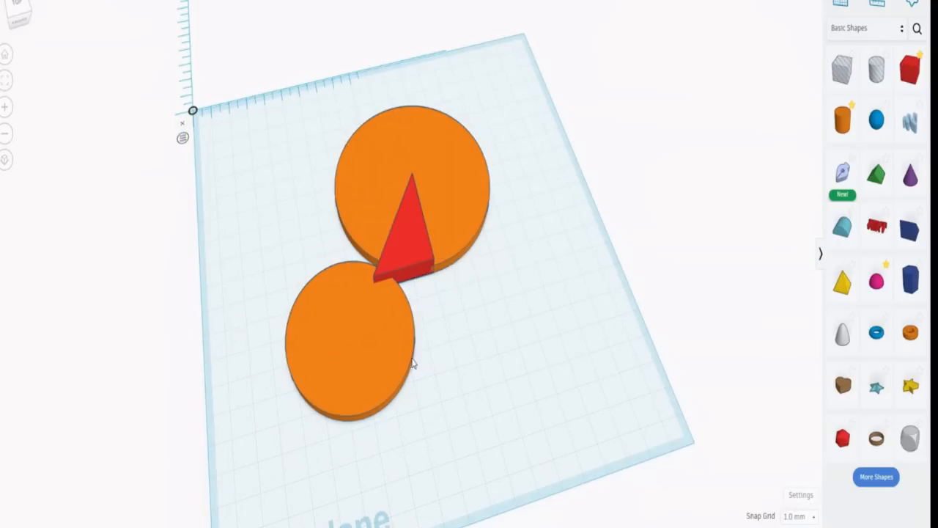
- Centre the smaller disc on the wedge's outer corner by setting its ruler midpoint offsets to -112 and 80.94
click(362, 341)
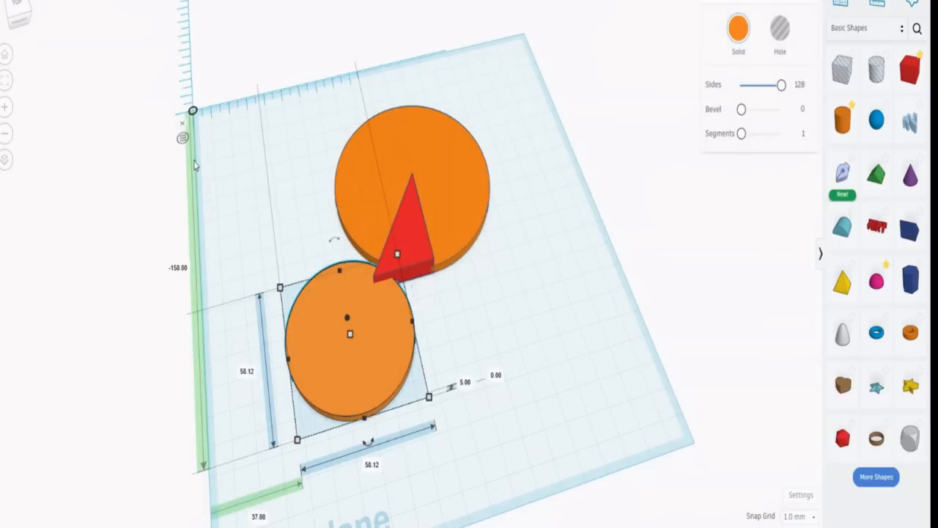
click(183, 139)
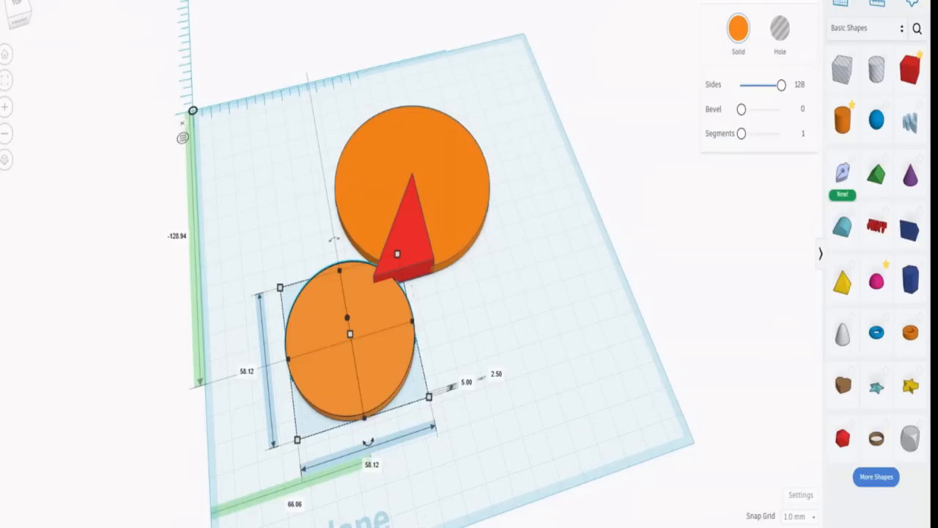
click(179, 236)
click(296, 505)
click(96, 1)
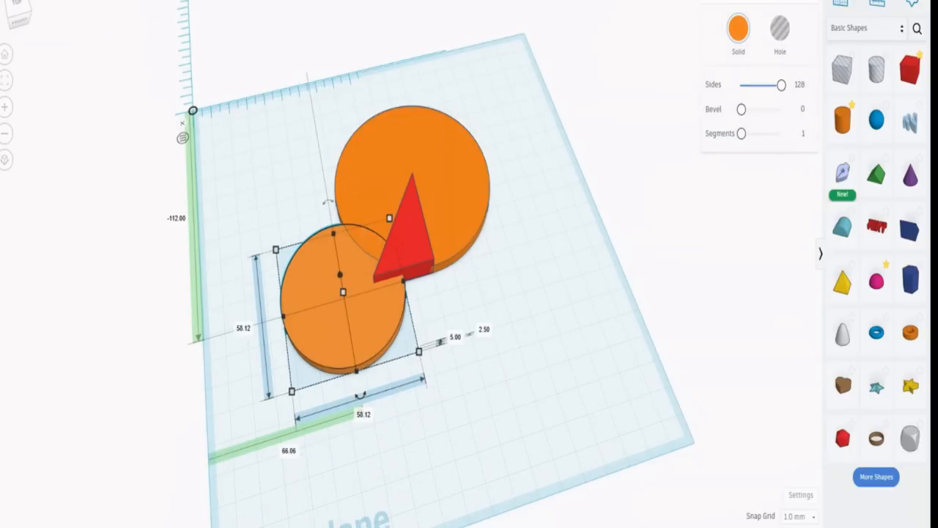
key(ctrl+z)
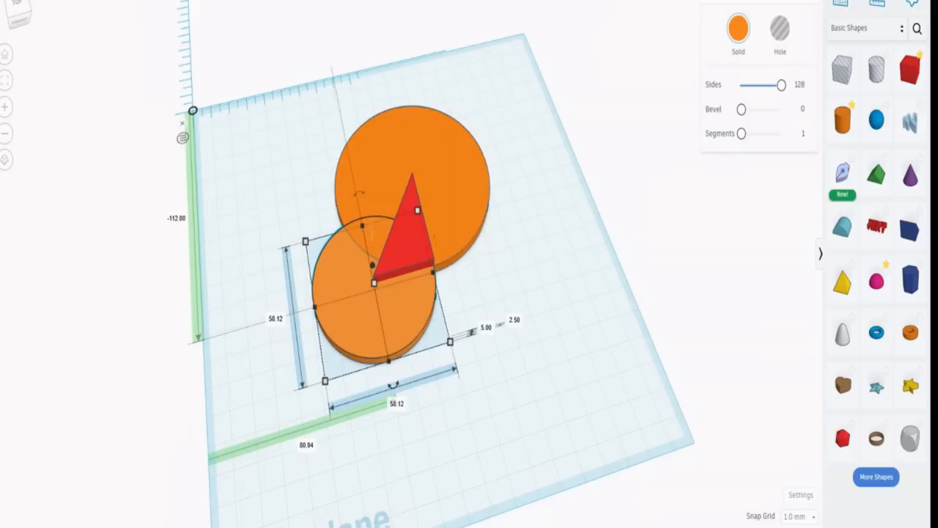
- Measure the wedge's long slanted side with a temporary workplane on that face, then return to the default workplane
right_drag(454, 322, 598, 326)
right_drag(140, 330, 213, 398)
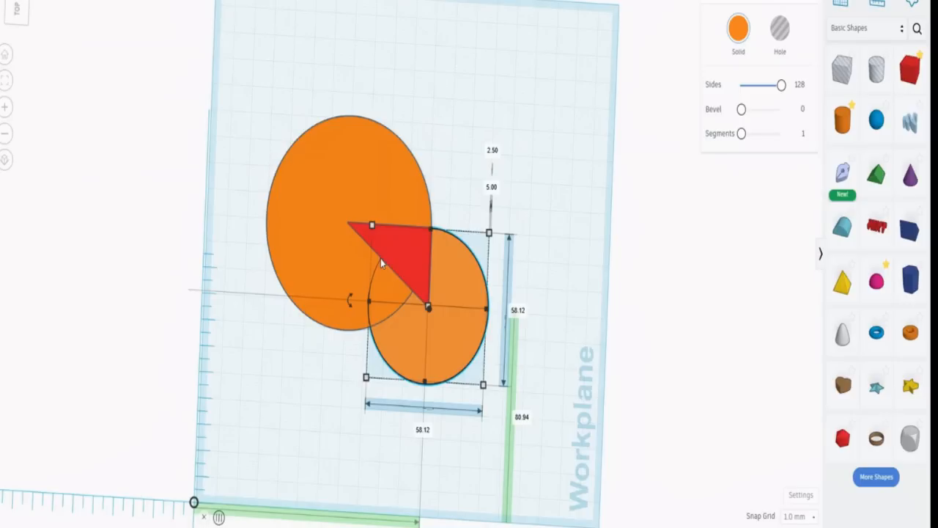
click(610, 223)
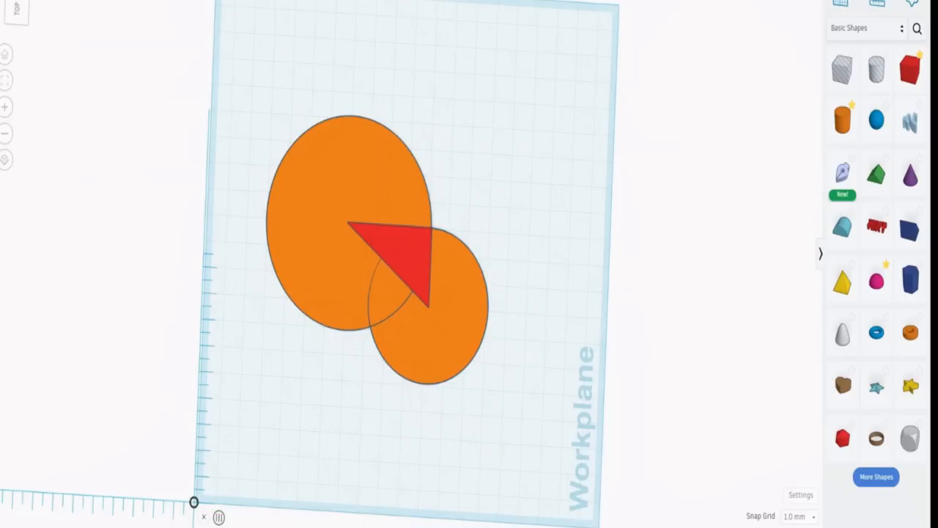
right_drag(609, 222, 628, 165)
right_drag(397, 256, 438, 219)
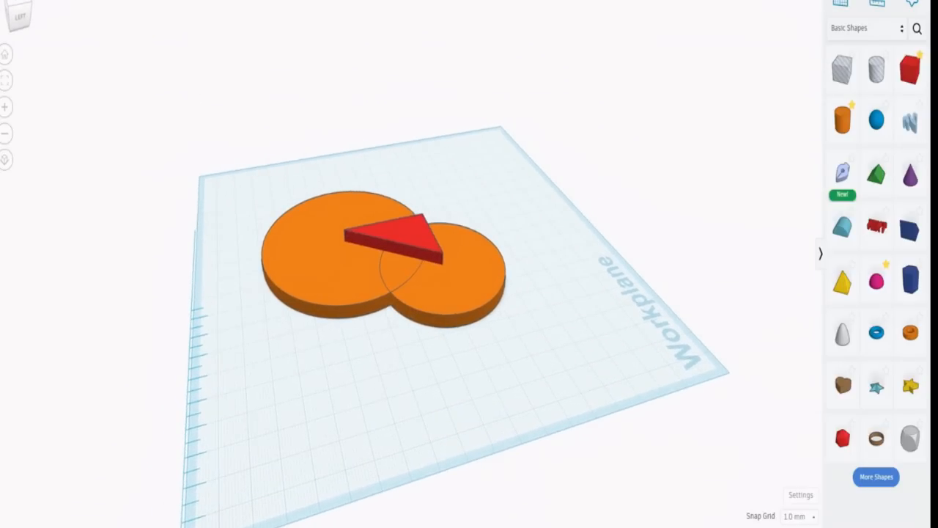
click(96, 1)
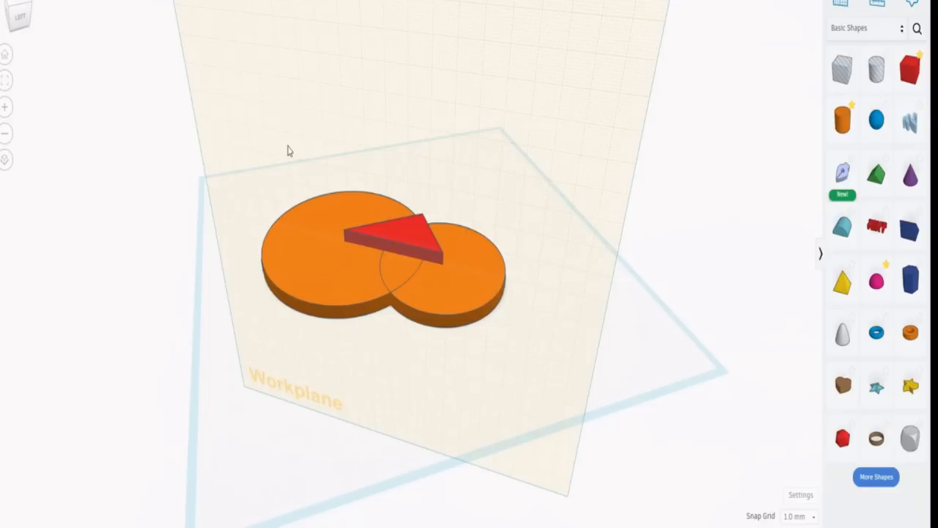
click(401, 237)
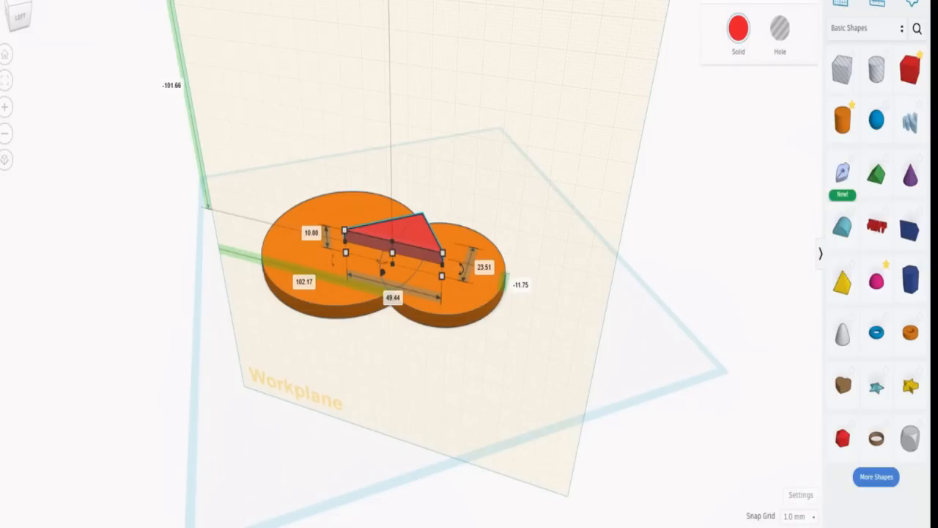
key(ctrl+z)
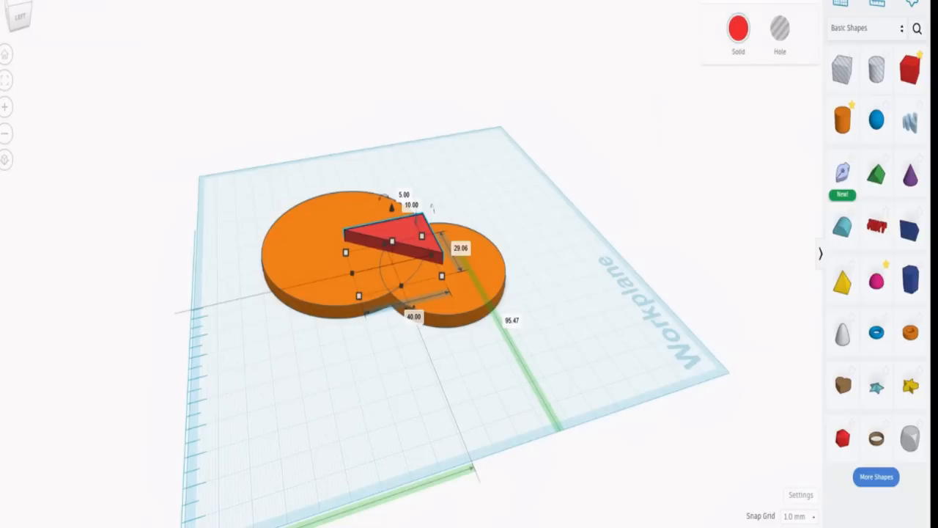
click(573, 272)
right_drag(574, 272, 466, 335)
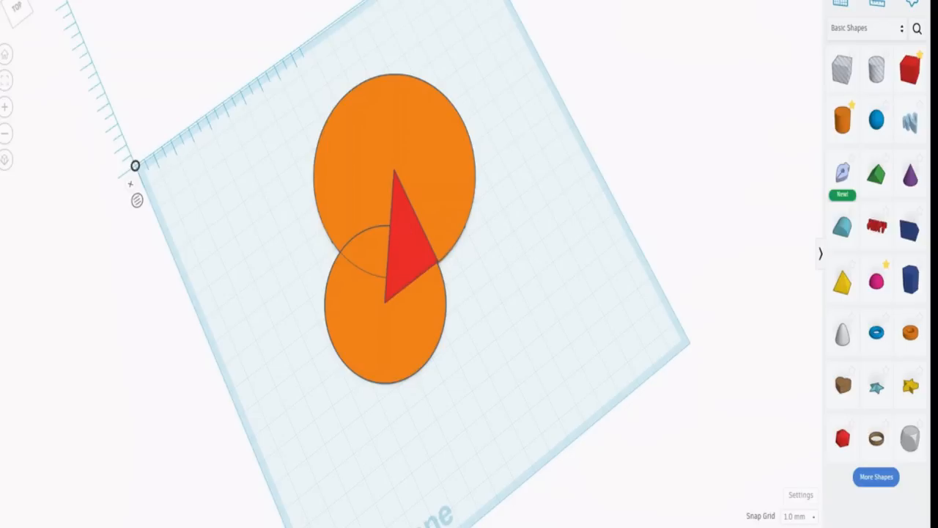
- Add a third cylinder beside the large disc, sized 40.76 mm across and 5 mm tall
click(97, 1)
key(ctrl+z)
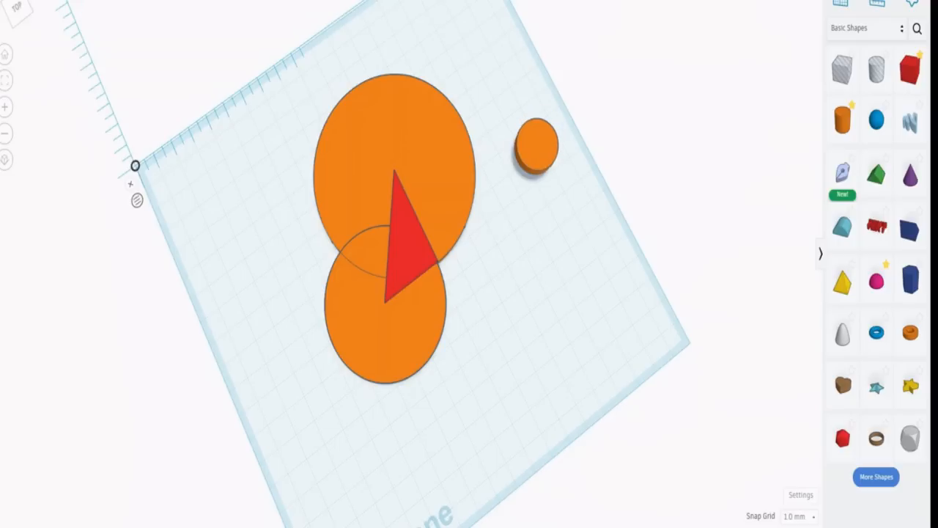
key(ctrl+y)
key(ctrl+z)
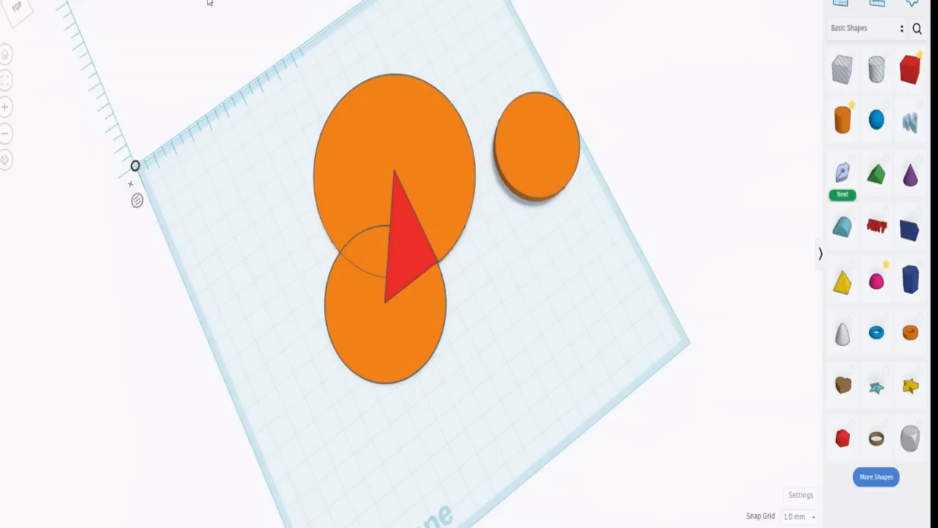
- Centre the 40.76 mm disc on the large disc in both directions and lower it onto the workplane
click(539, 154)
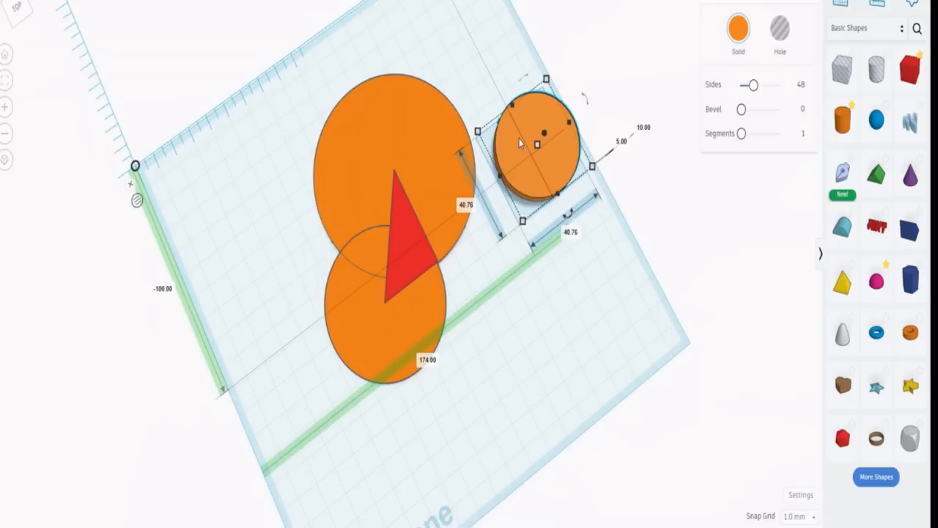
shift+click(422, 135)
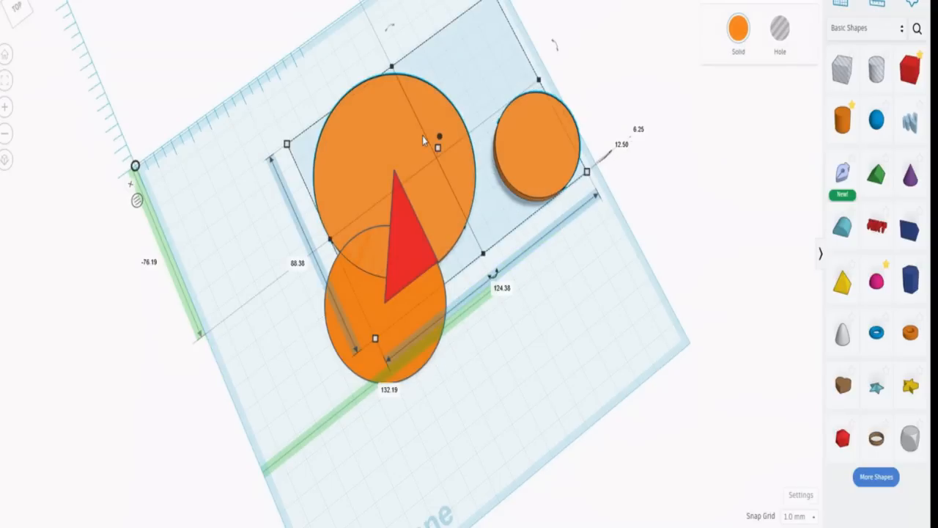
key(l)
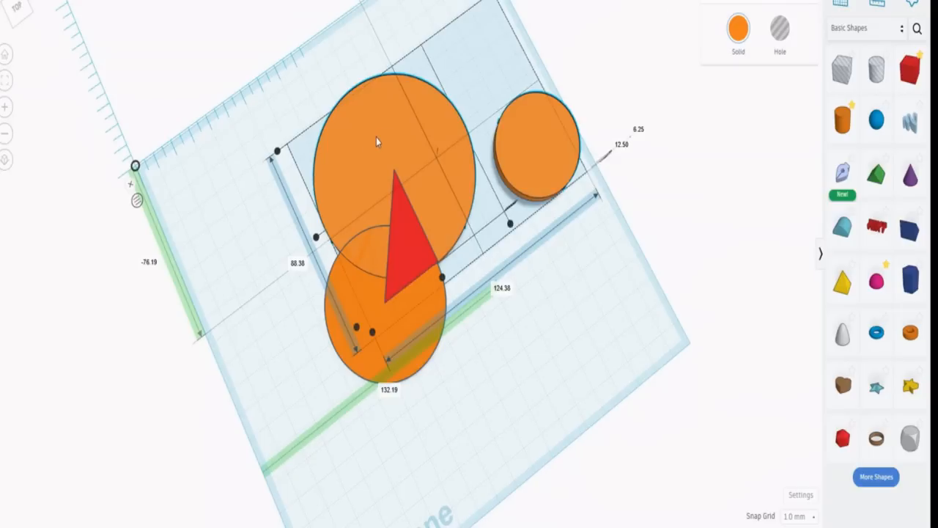
click(316, 241)
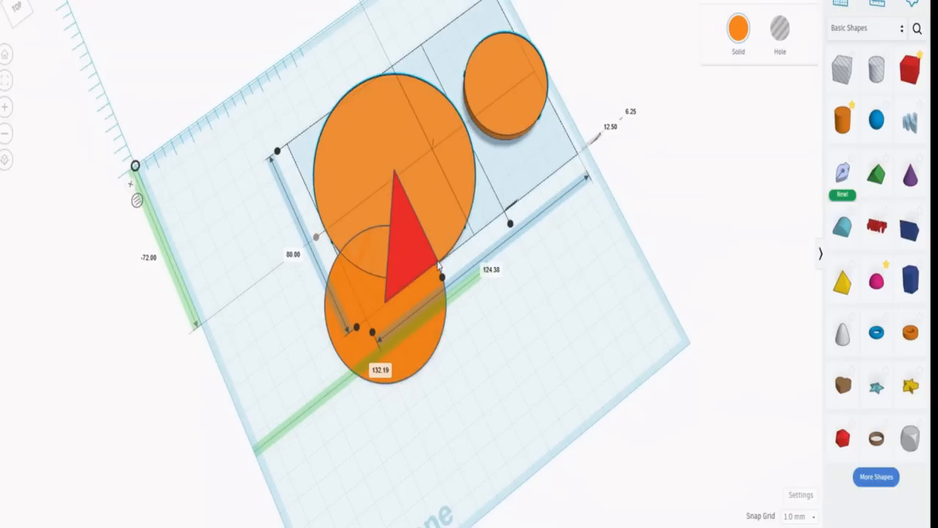
click(443, 279)
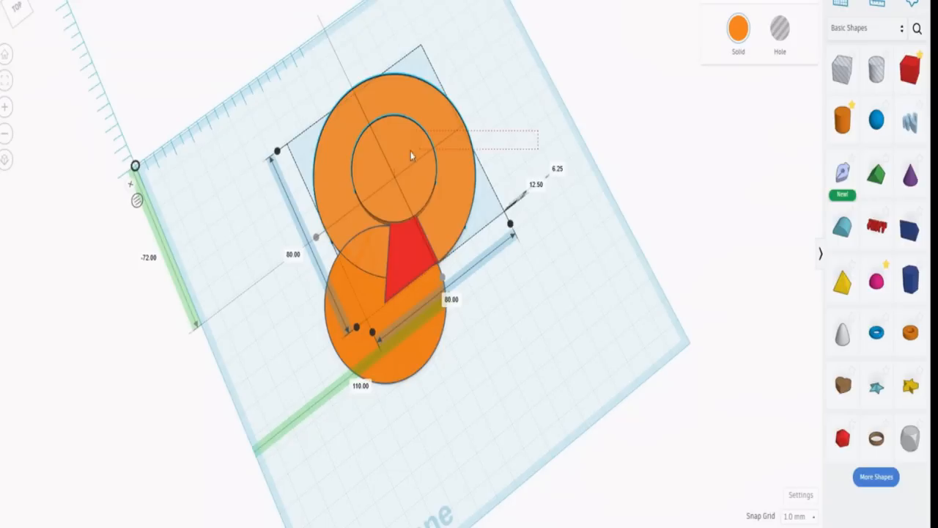
click(513, 92)
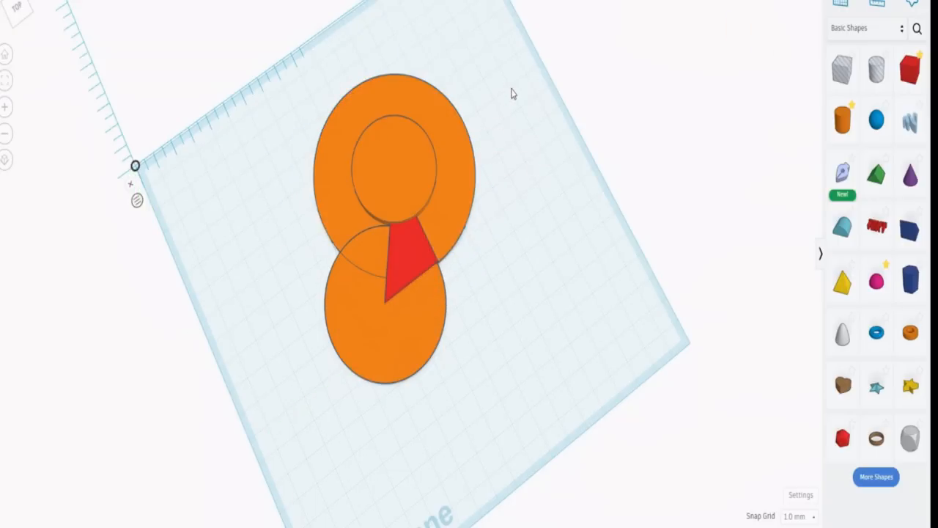
click(409, 157)
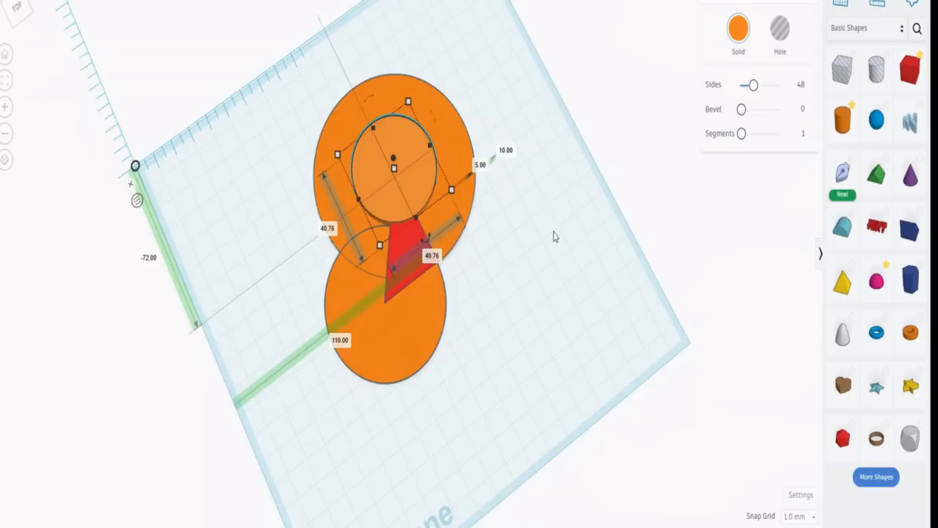
click(557, 260)
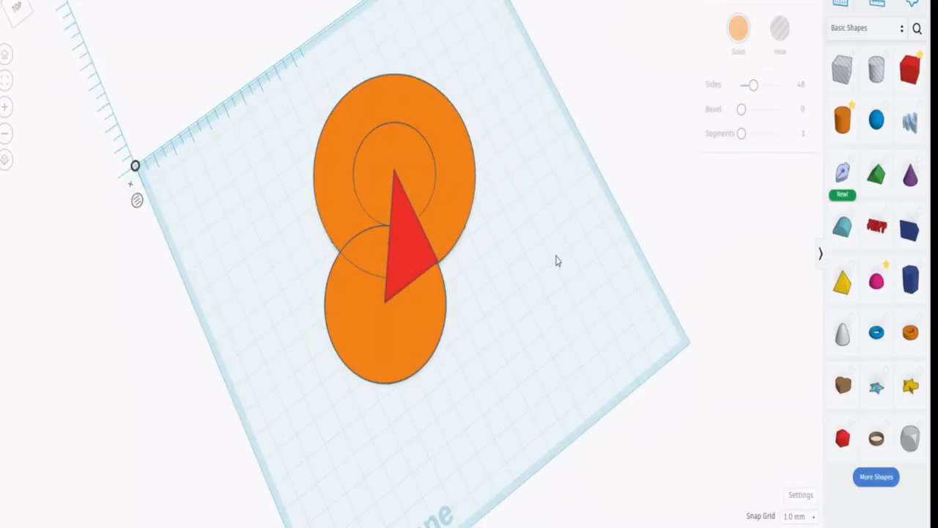
right_drag(558, 261, 691, 266)
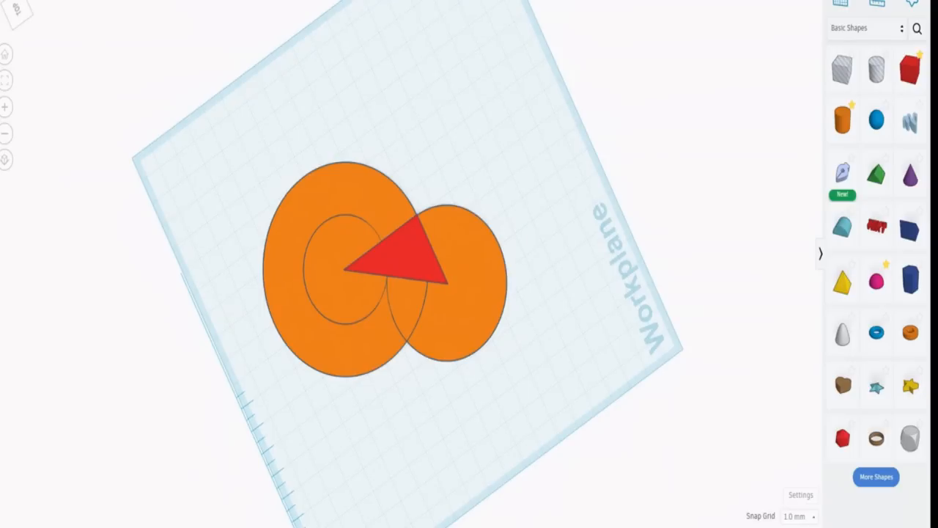
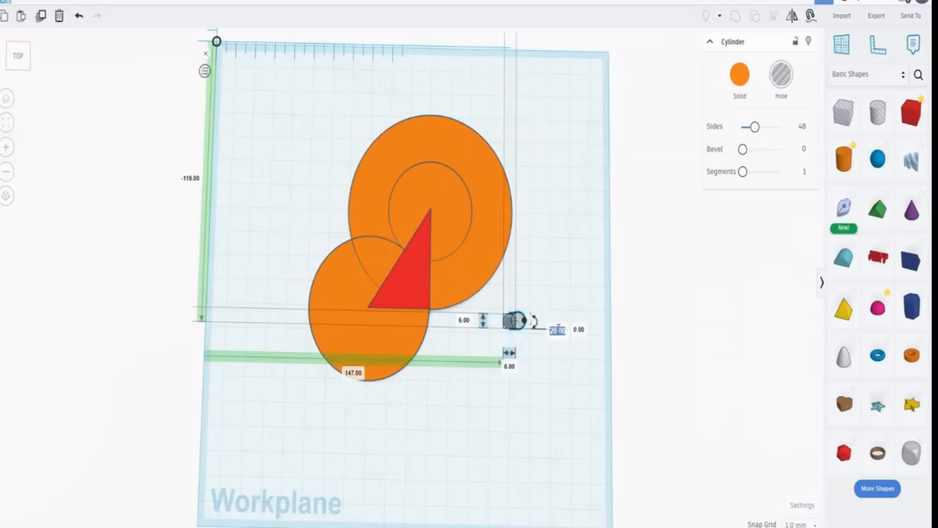
- Set the small hole cylinder's height to 8 mm and align it with the 40.76 mm disc, centred sideways and flush with its lower edge
text(8)
key(Return)
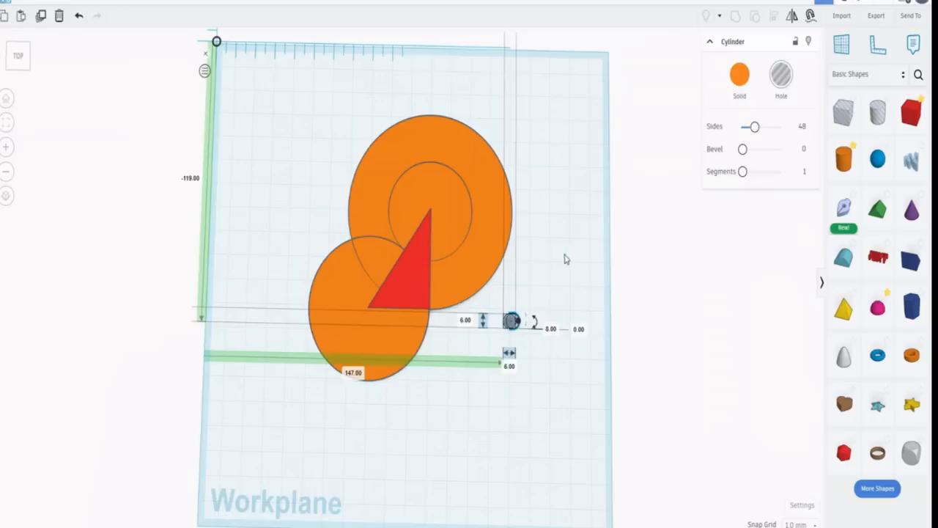
shift+click(454, 219)
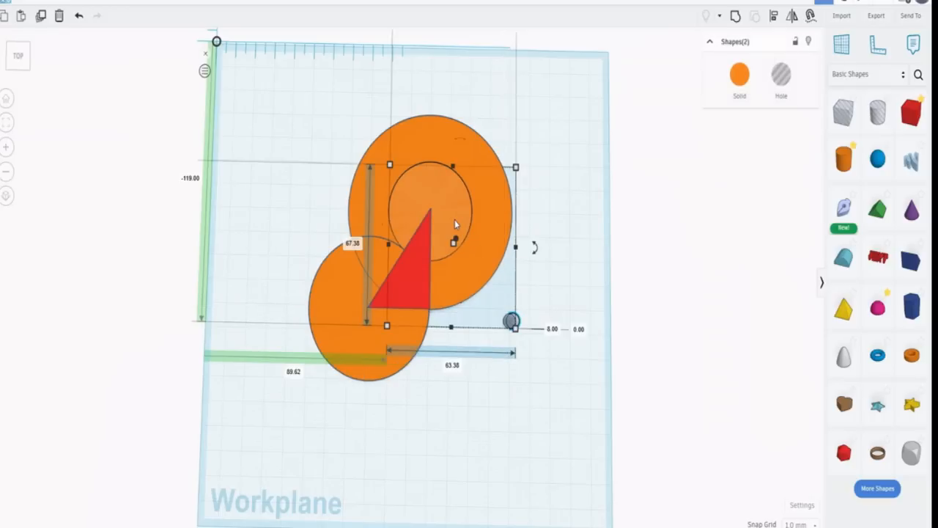
click(775, 16)
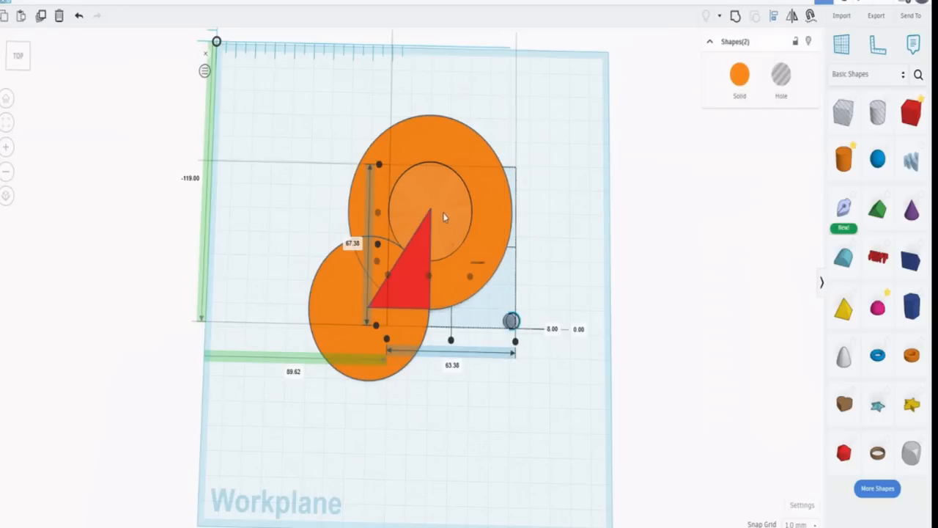
click(430, 280)
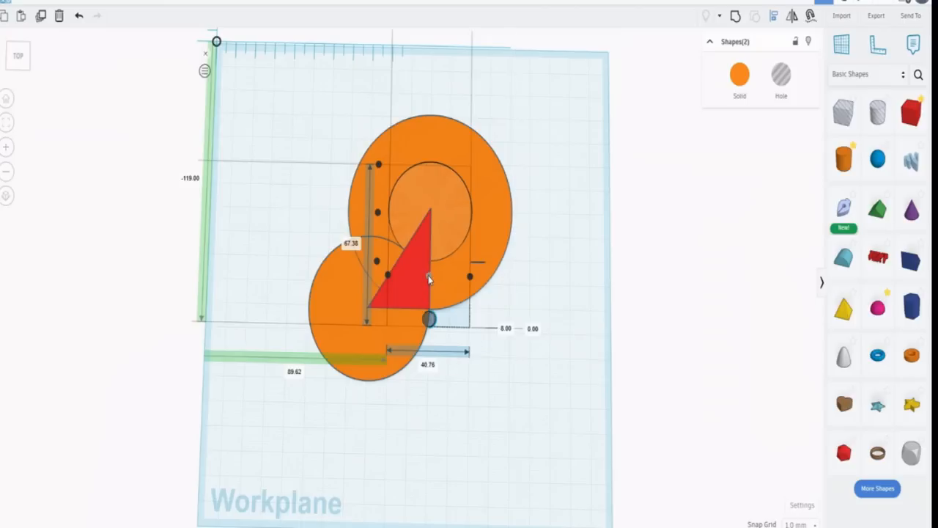
click(376, 261)
click(575, 291)
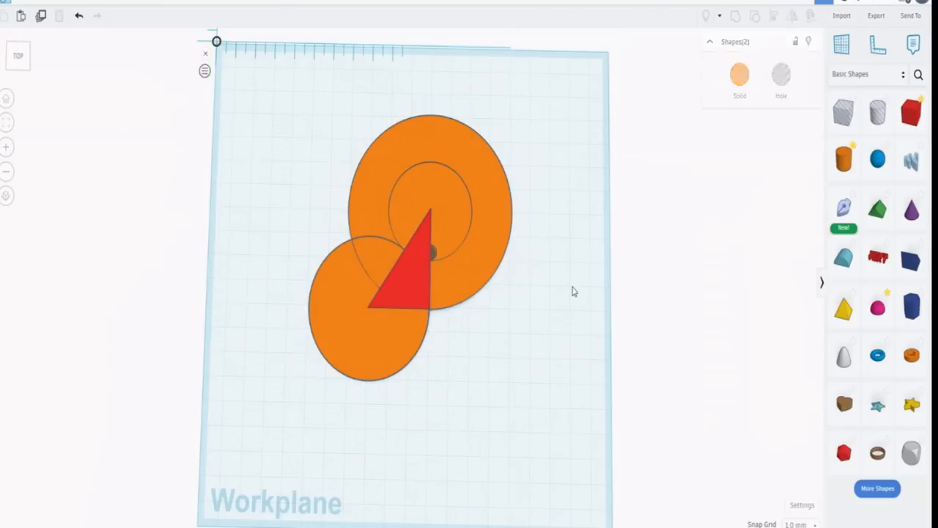
- Shift the hole cylinder 3 mm outward so it centres on the inner disc's edge, and duplicate it in place
click(434, 254)
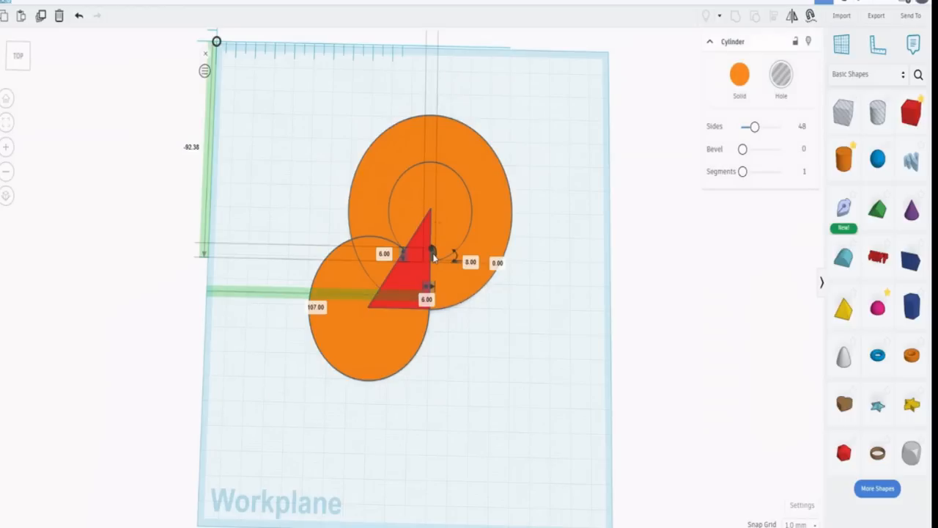
key(Down)
key(Down)
key(Down)
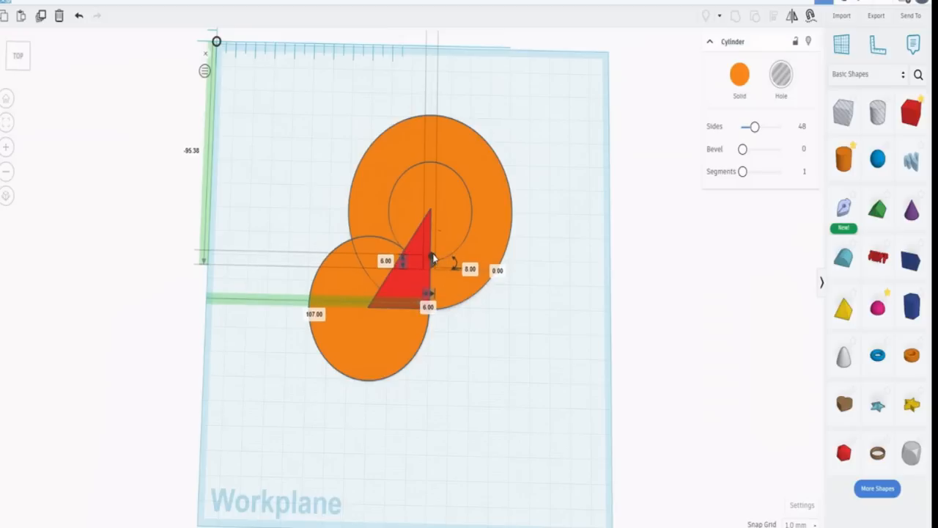
click(41, 16)
click(492, 362)
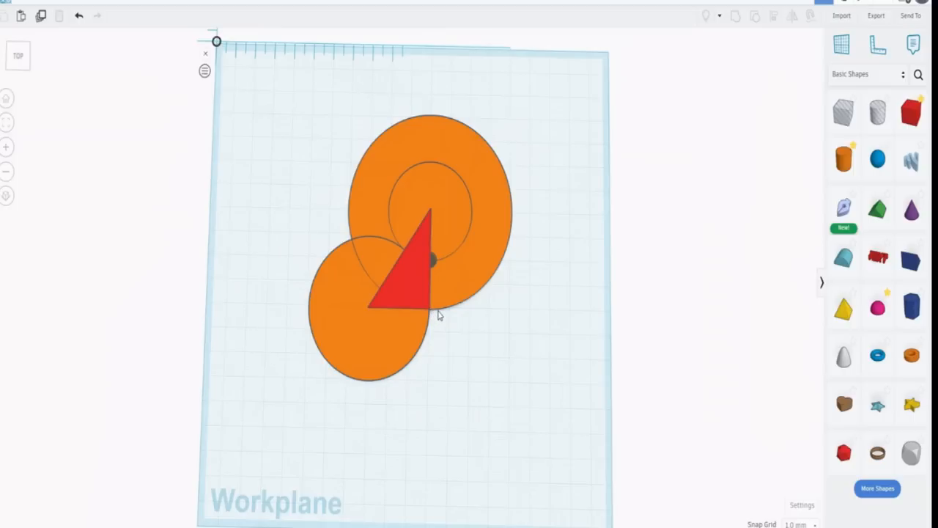
- Align one hole cylinder flush with the lower edge of the 80 mm disc
click(433, 263)
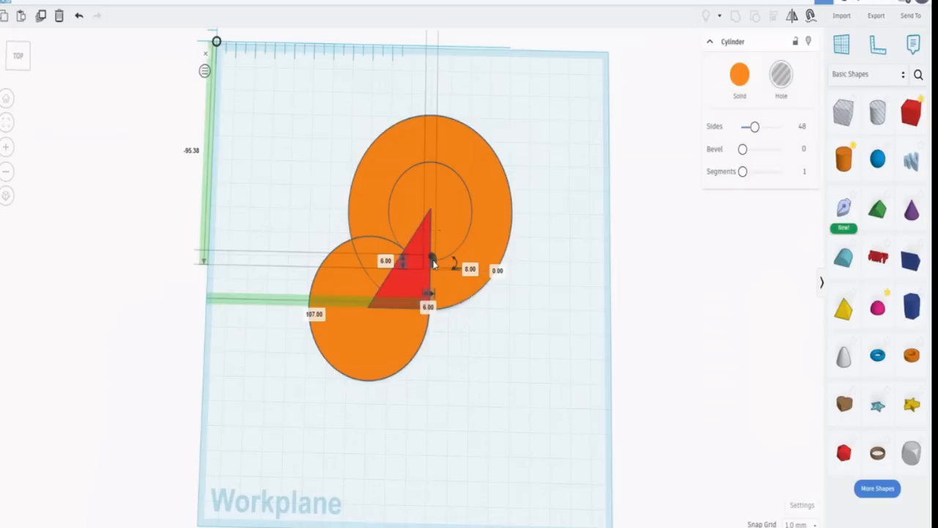
shift+click(502, 205)
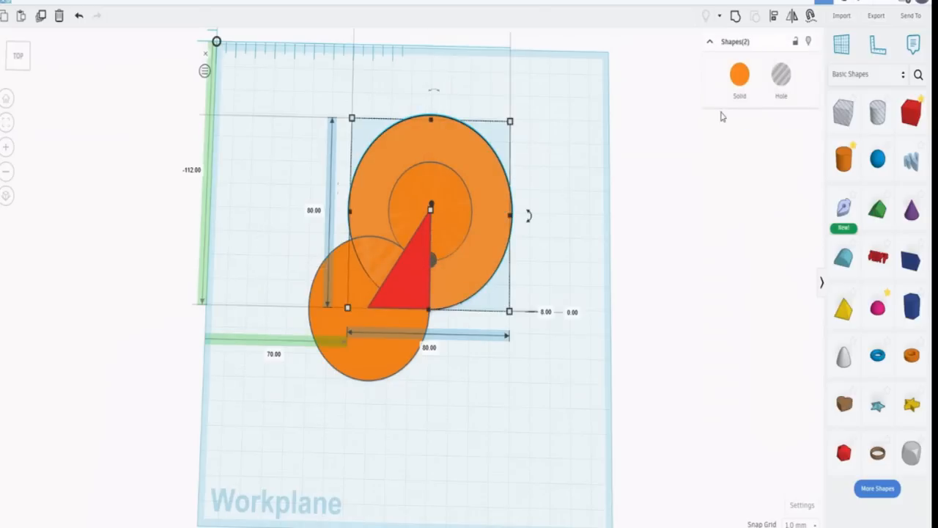
click(775, 16)
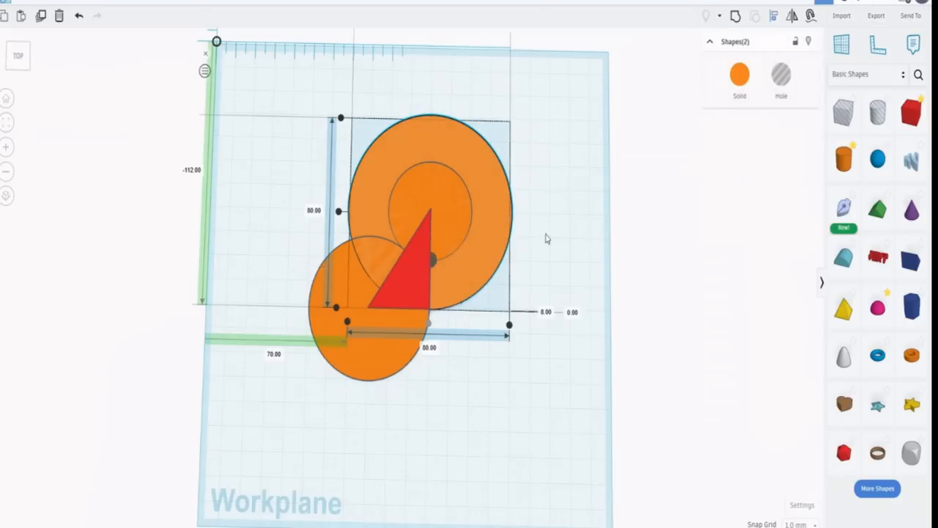
click(336, 308)
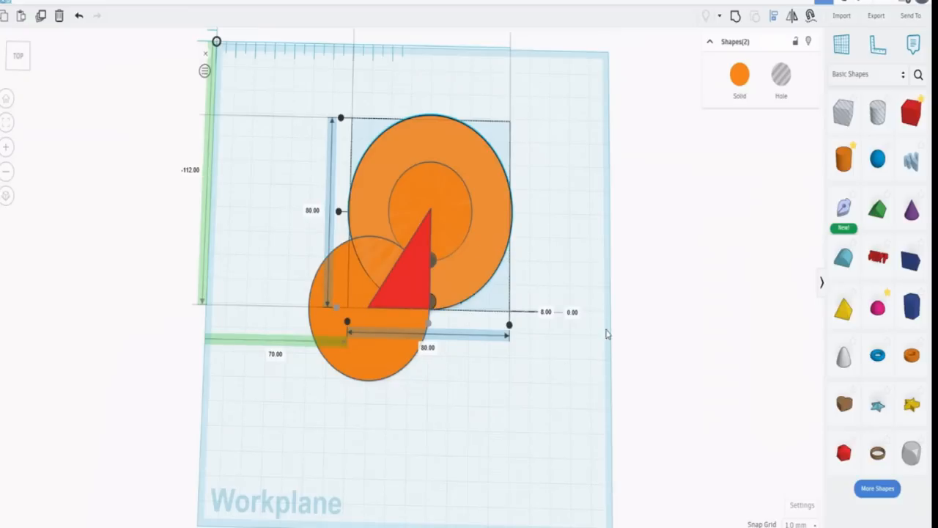
click(580, 228)
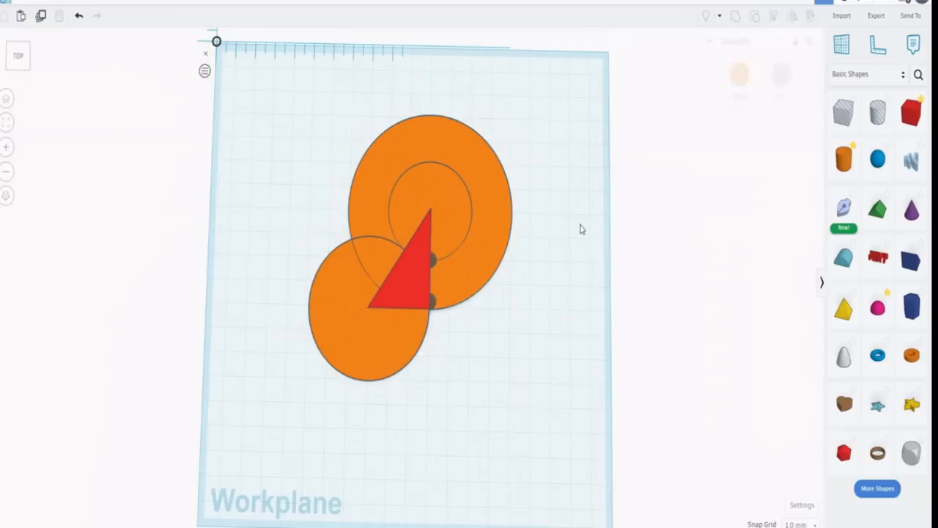
- Shift the outer hole cylinder 3 mm outward onto the large disc's edge and group it with the inner hole cylinder
click(431, 302)
drag(432, 305, 432, 309)
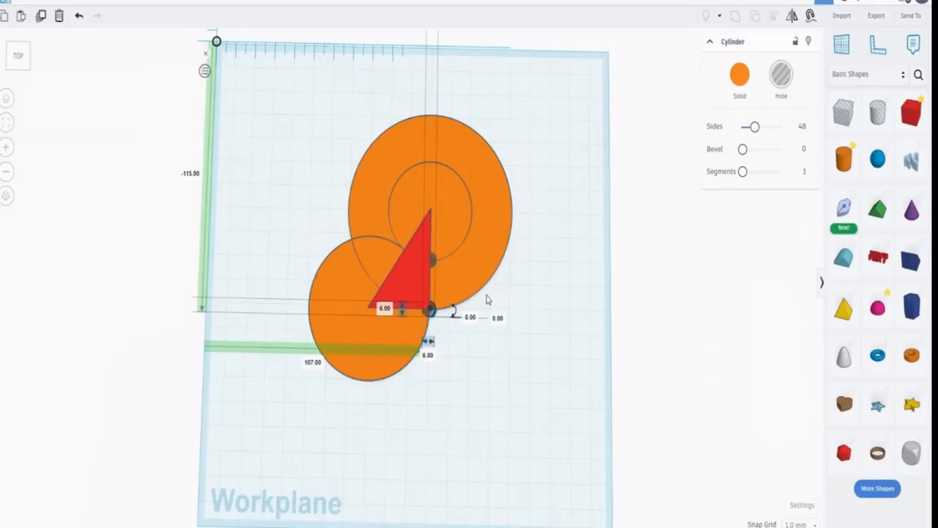
shift+click(433, 264)
click(737, 16)
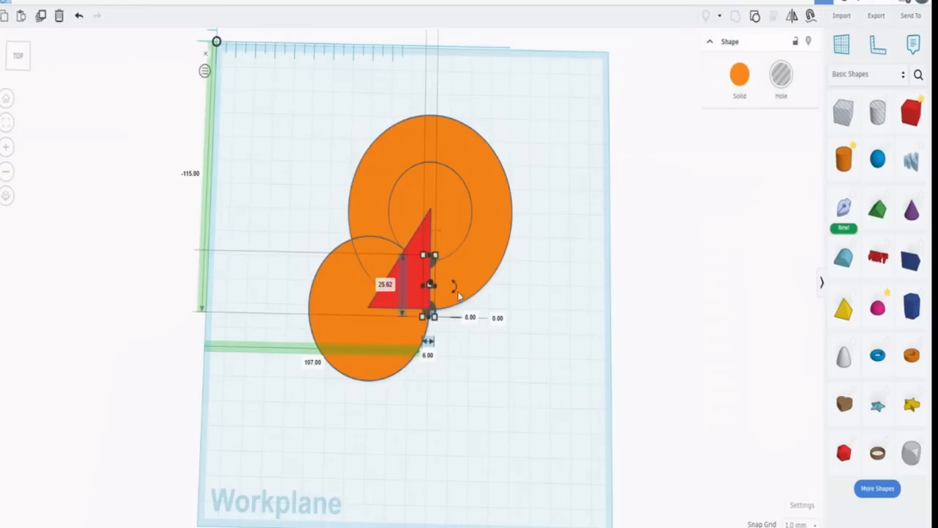
click(559, 252)
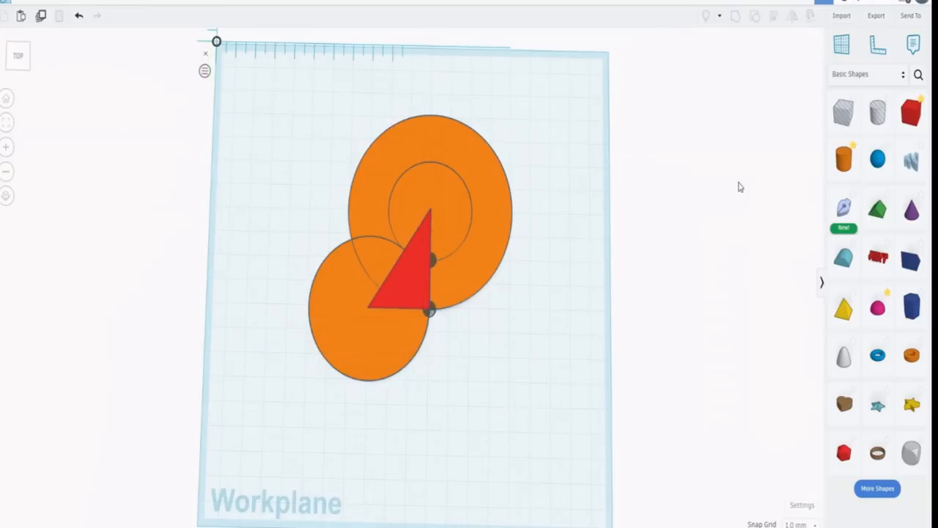
- Add a box hole beside the discs and set its width to 6 mm
drag(845, 117, 543, 311)
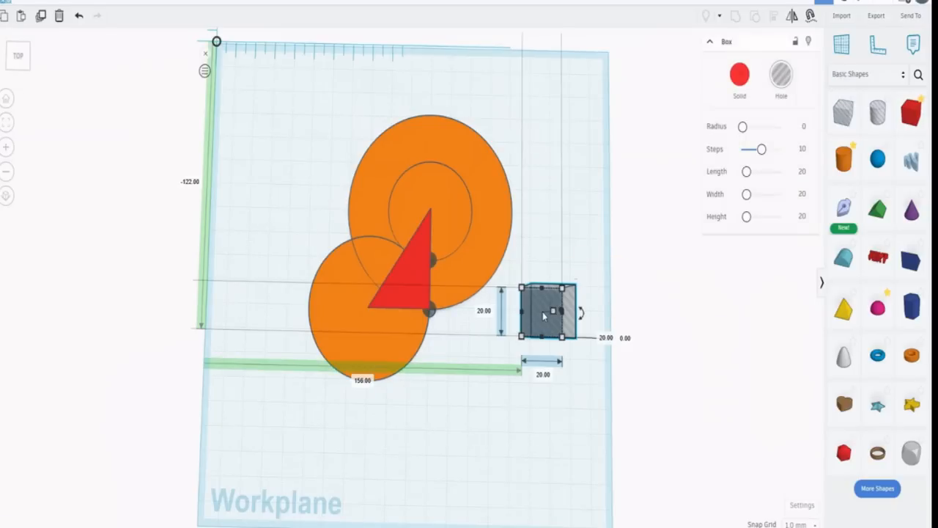
click(544, 376)
text(6)
click(486, 311)
key(Return)
- Check the grouped cylinders' overall length, then set the box hole's length to 19.67 mm and height to 8 mm
click(432, 266)
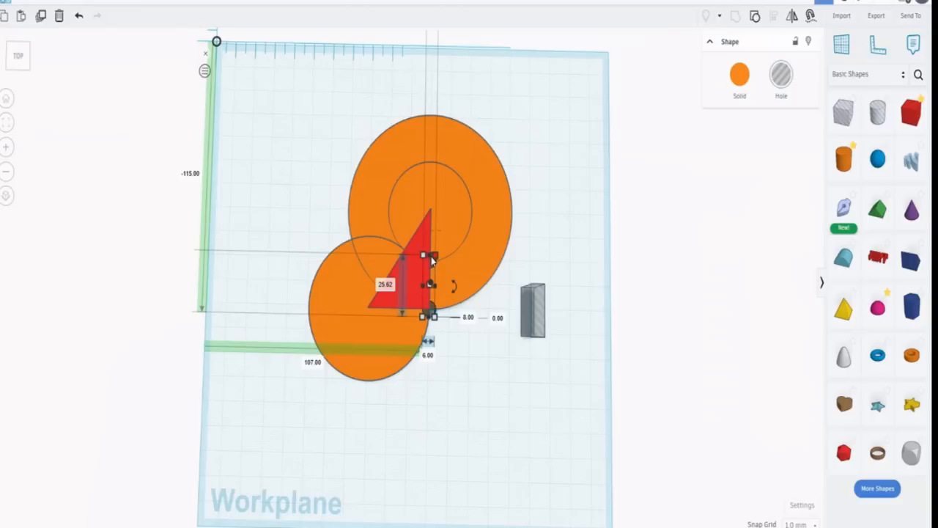
click(537, 322)
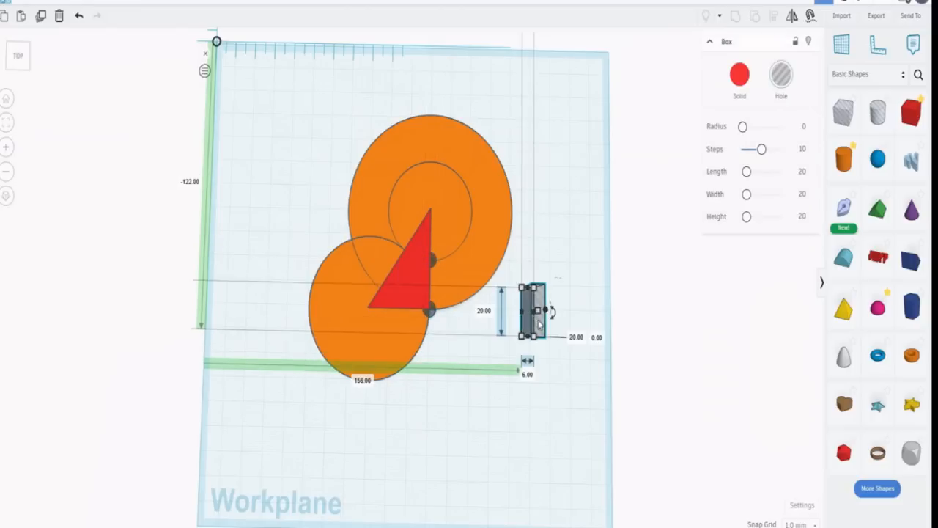
click(483, 312)
text(19.67)
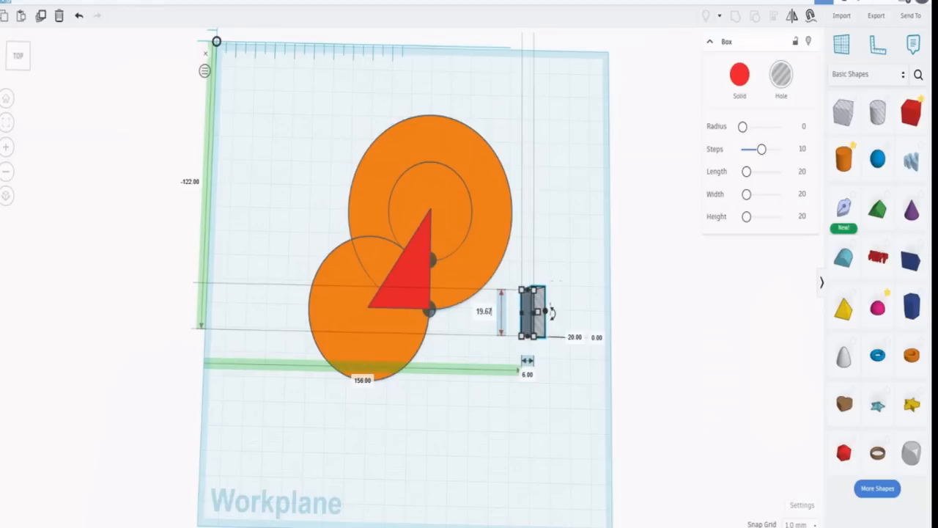
click(576, 338)
text(8)
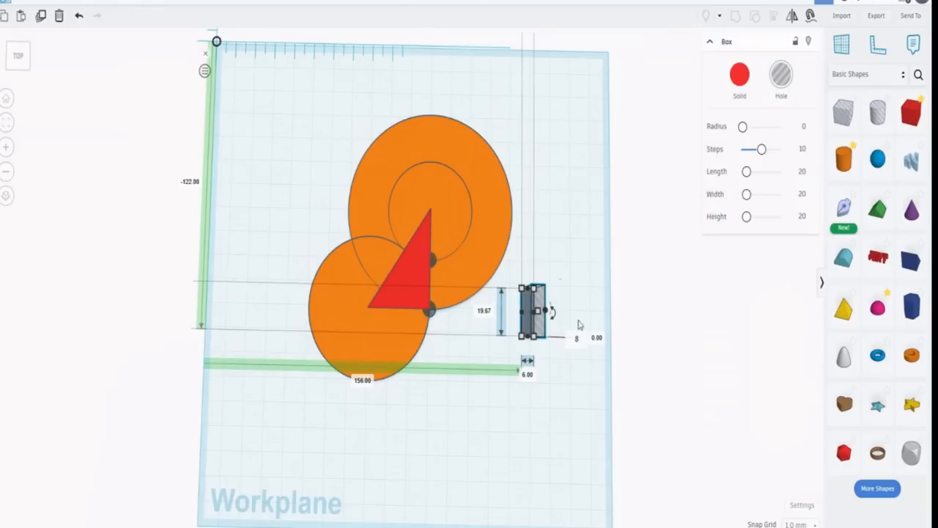
key(Return)
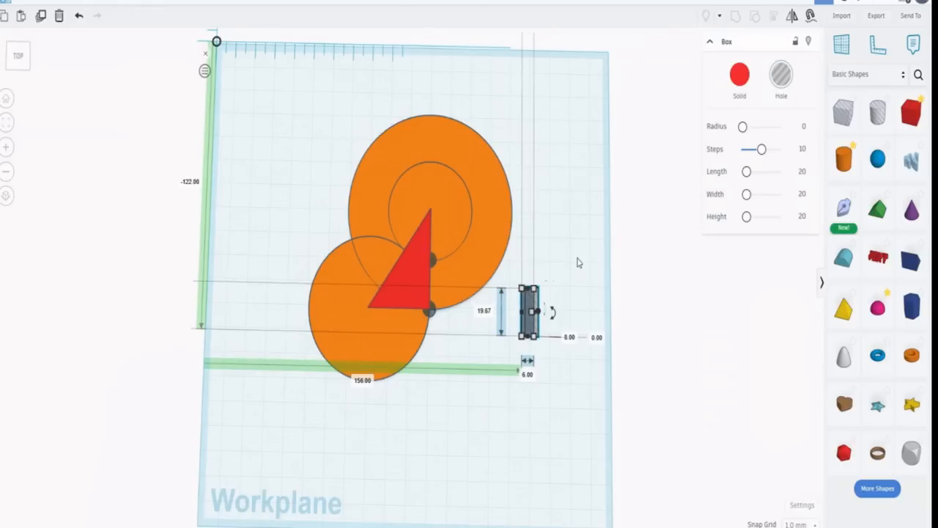
- Centre the box hole on the grouped hole cylinders in both directions to form a slot
shift+click(432, 312)
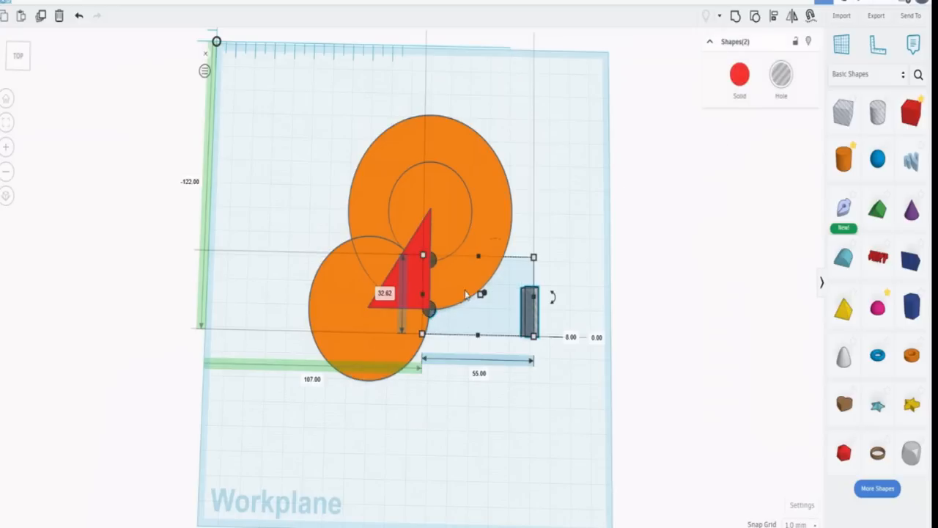
click(774, 15)
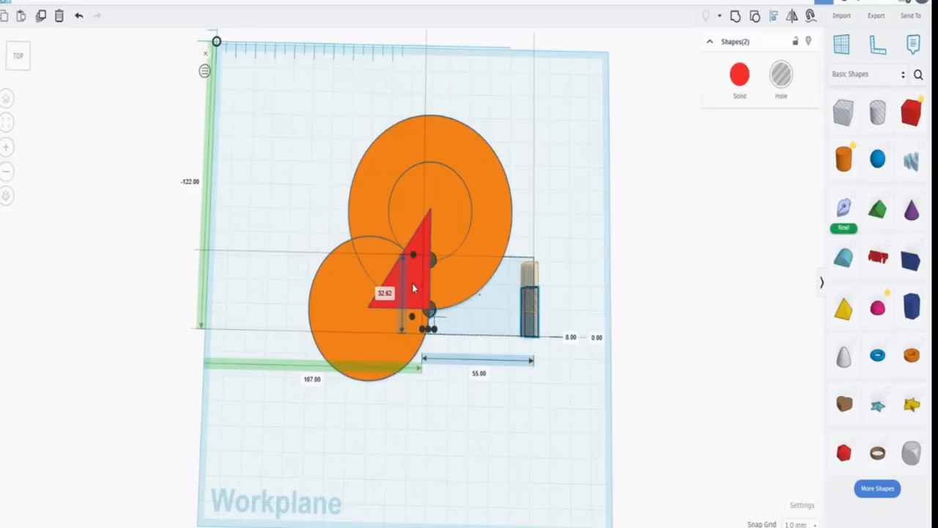
click(413, 288)
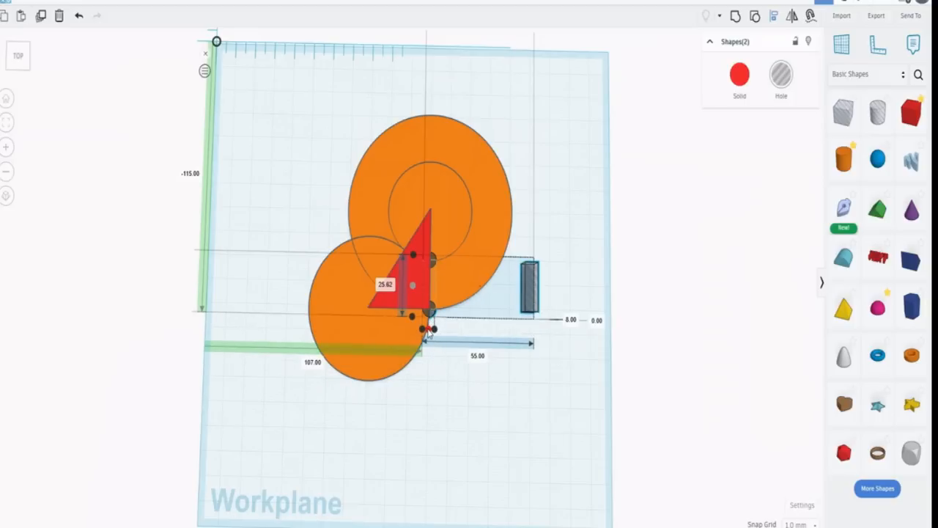
click(429, 330)
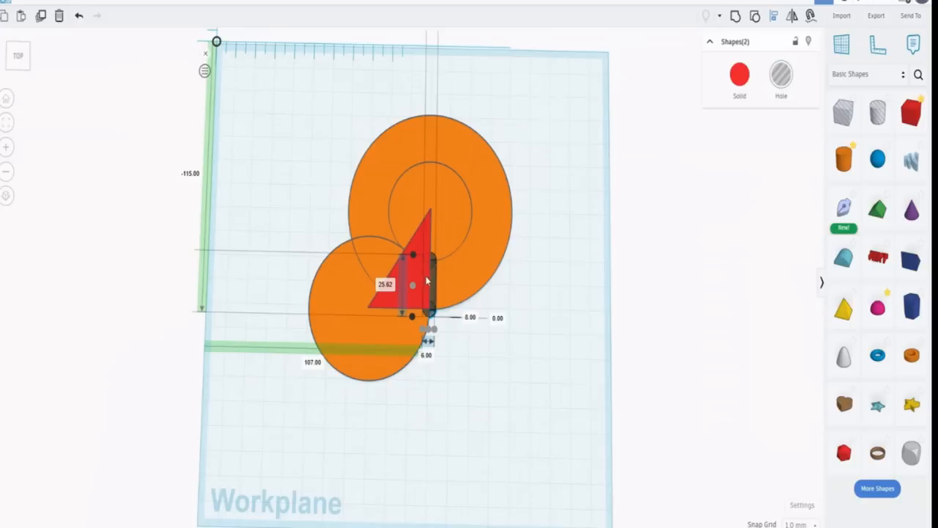
click(561, 270)
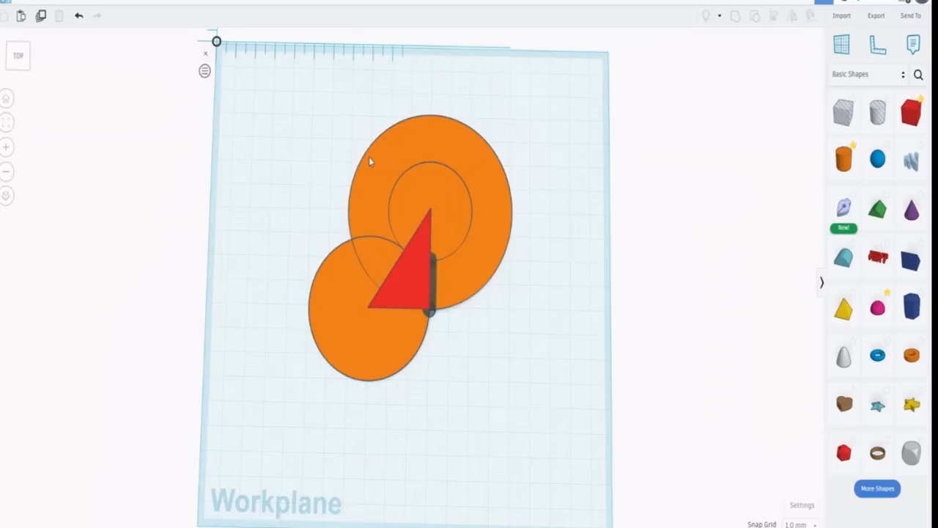
- Rotate all discs, the wedge and the slot shapes together 36° counterclockwise so the disc centres line up vertically
drag(270, 76, 541, 435)
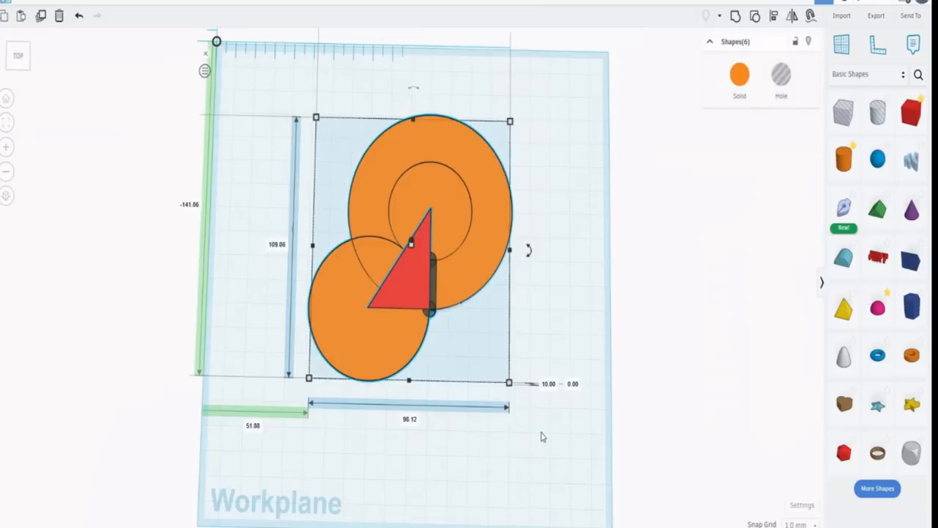
drag(529, 256, 524, 159)
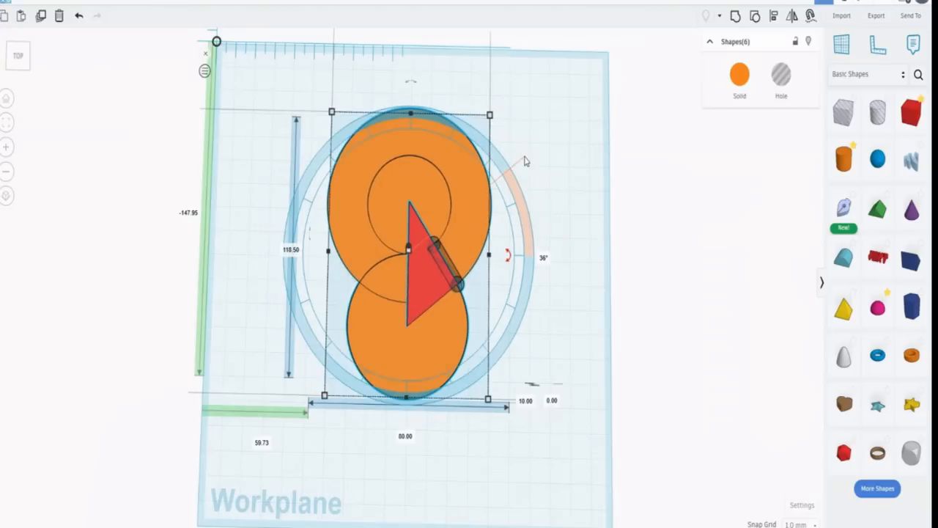
click(597, 210)
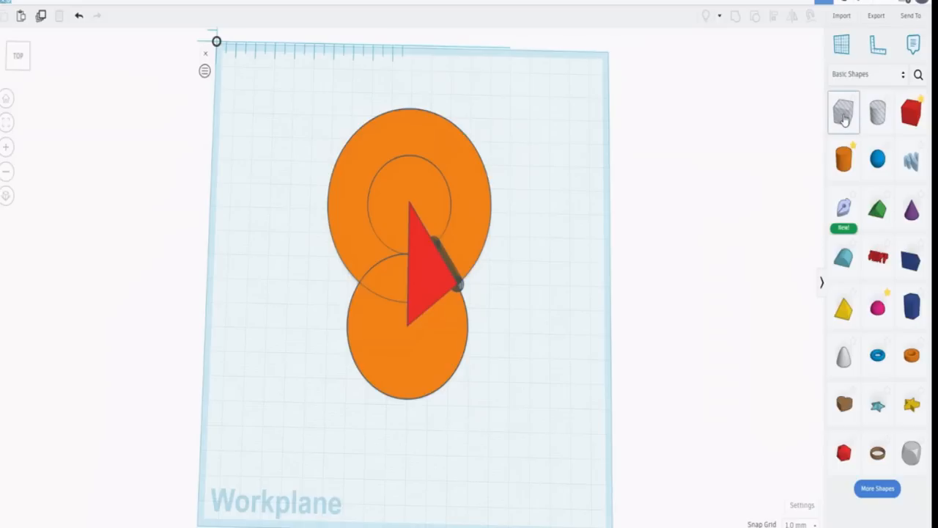
- Add a second box hole beside the discs, sized 40 mm wide, 6 mm deep and 8 mm tall
drag(844, 120, 576, 269)
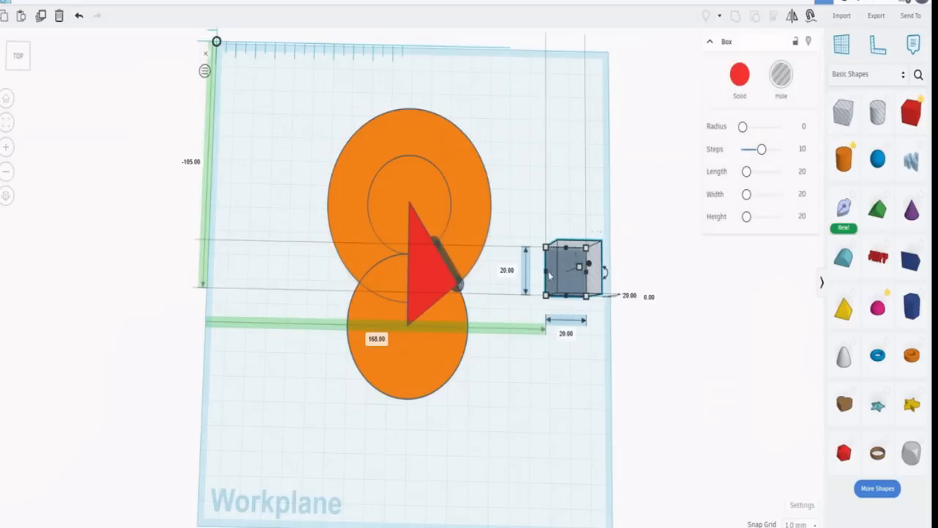
click(509, 272)
text(6)
key(Return)
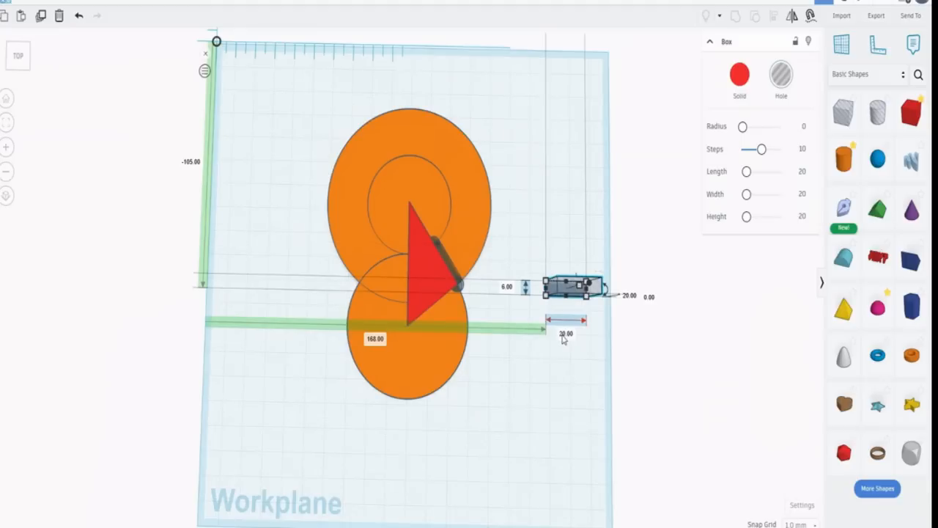
click(629, 296)
text(8)
key(Return)
click(567, 335)
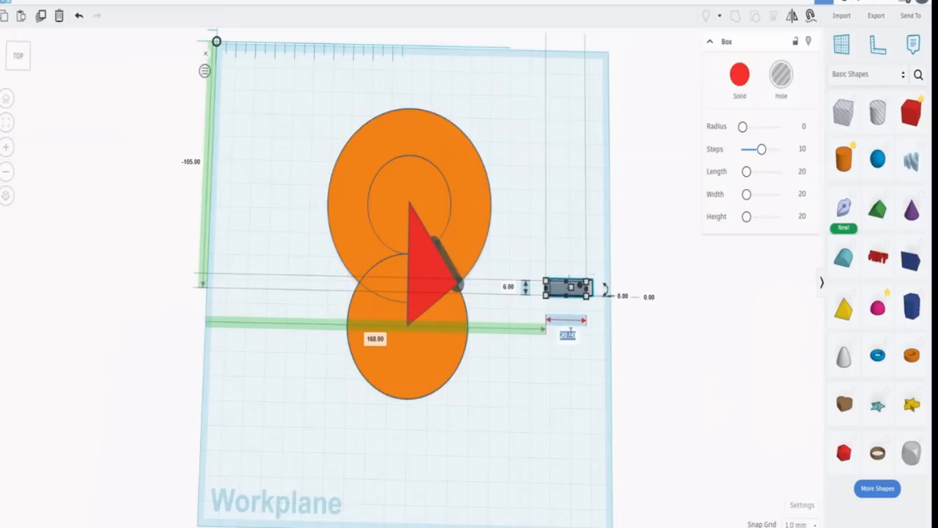
text(40)
key(Return)
- Ungroup the two hole cylinders at the ends of the slanted slot
click(459, 290)
click(459, 289)
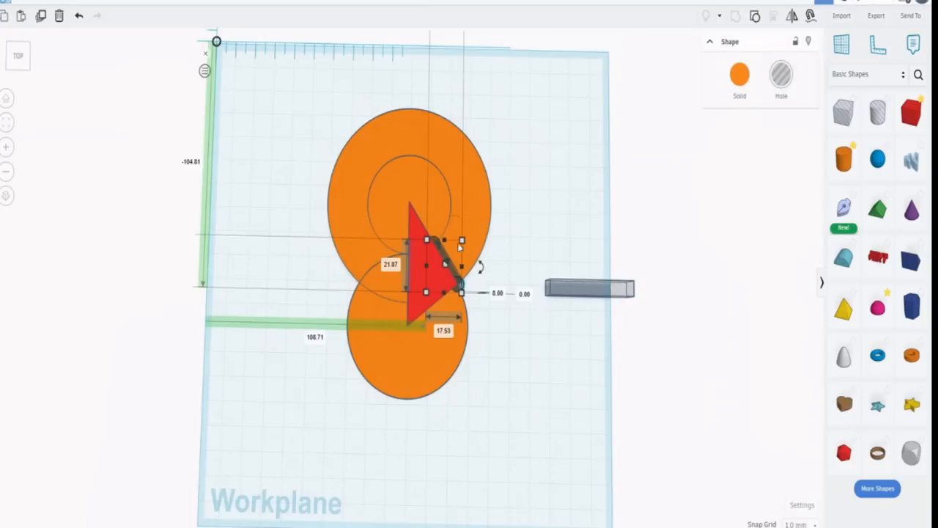
click(756, 17)
click(588, 153)
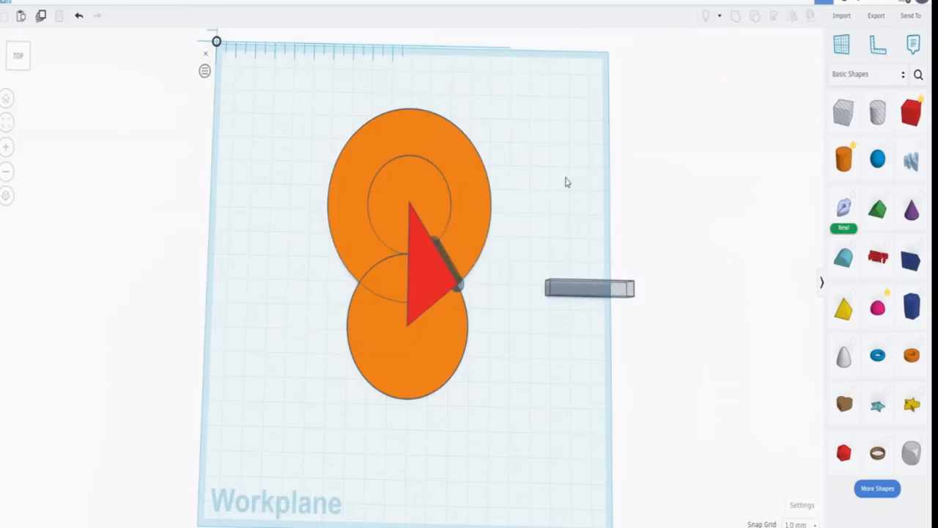
- Align the 40 mm box hole with the slanted slot's lower end cylinder, centred in depth and flush with the cylinder's outer edge
click(457, 288)
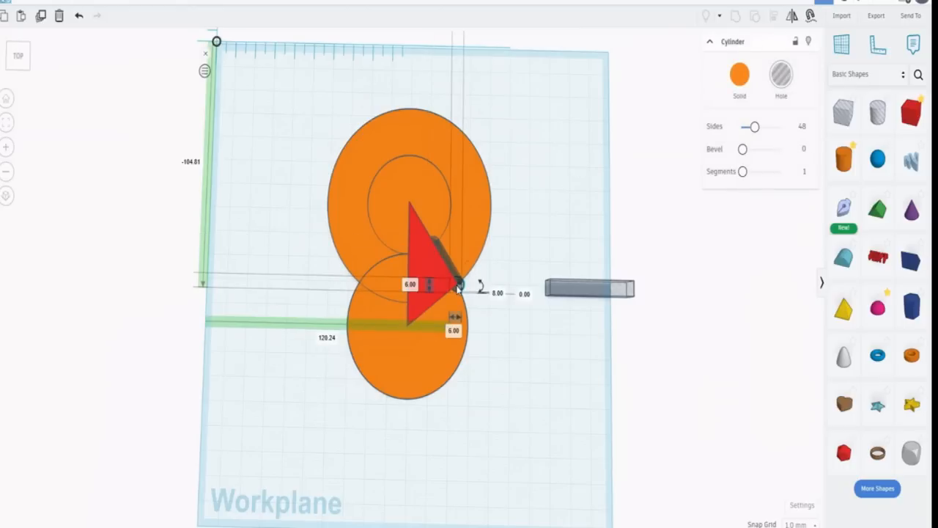
shift+click(595, 295)
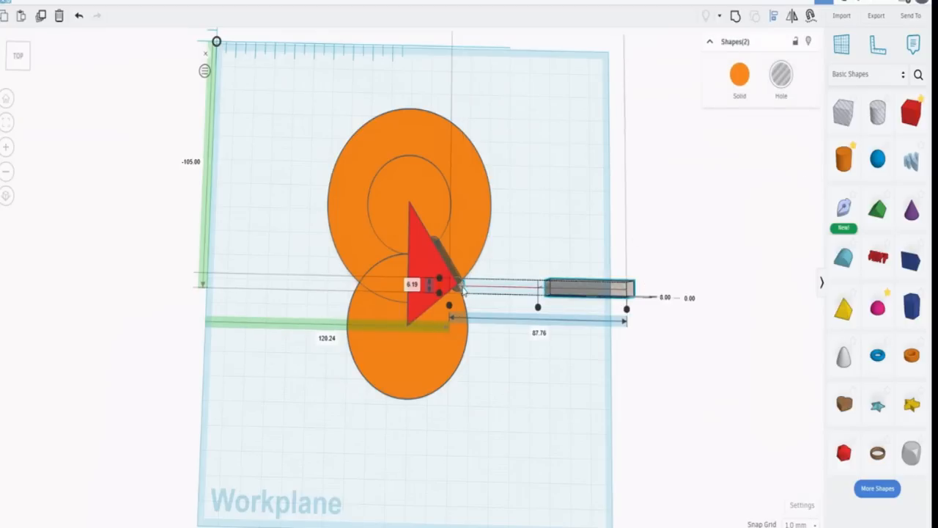
click(441, 287)
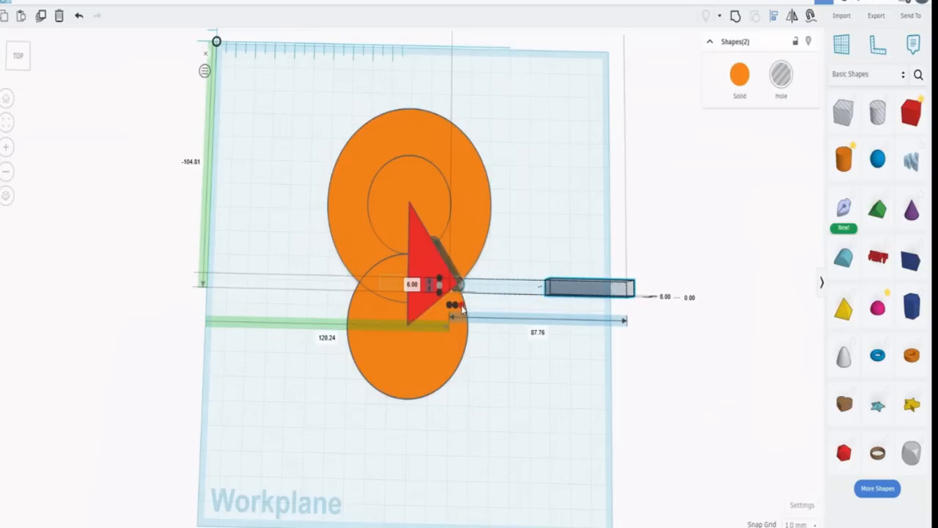
click(460, 306)
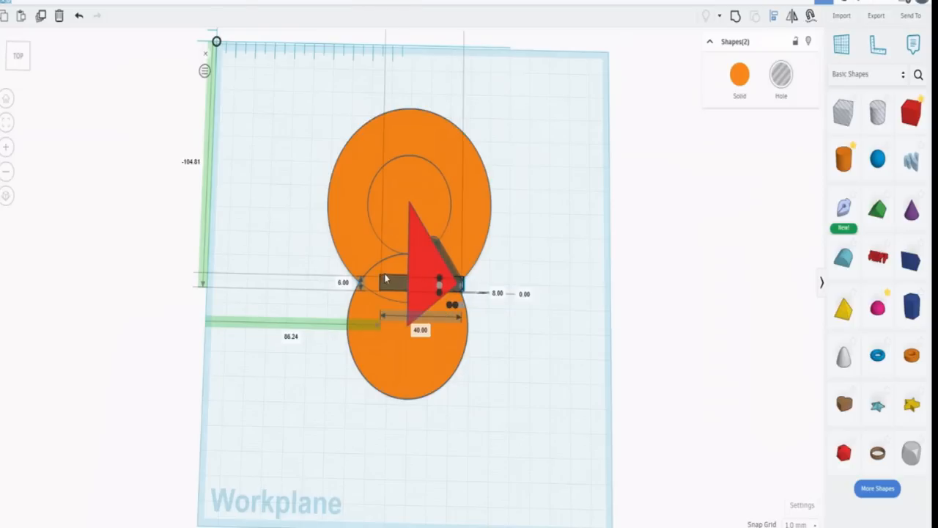
click(545, 281)
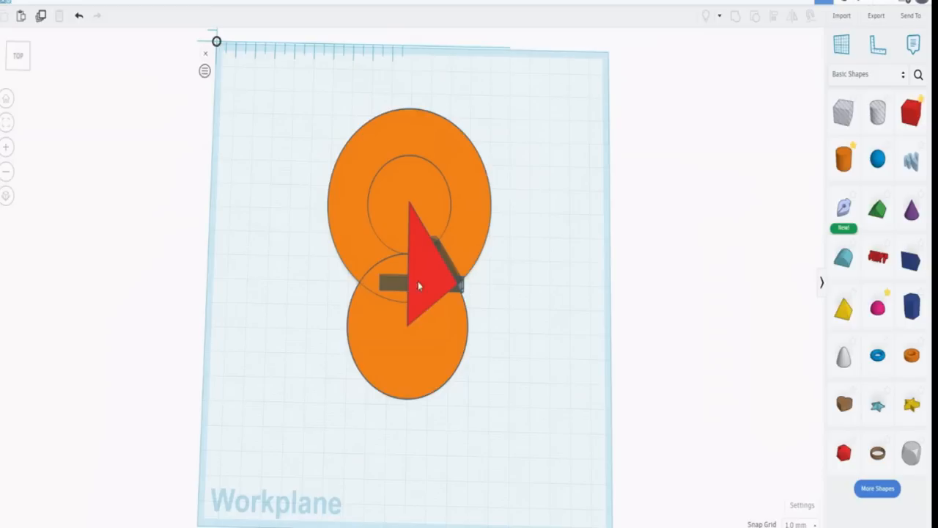
- Add a solid box beside the discs, sized 2 mm wide, 16 mm deep and 8 mm tall
drag(910, 128, 525, 311)
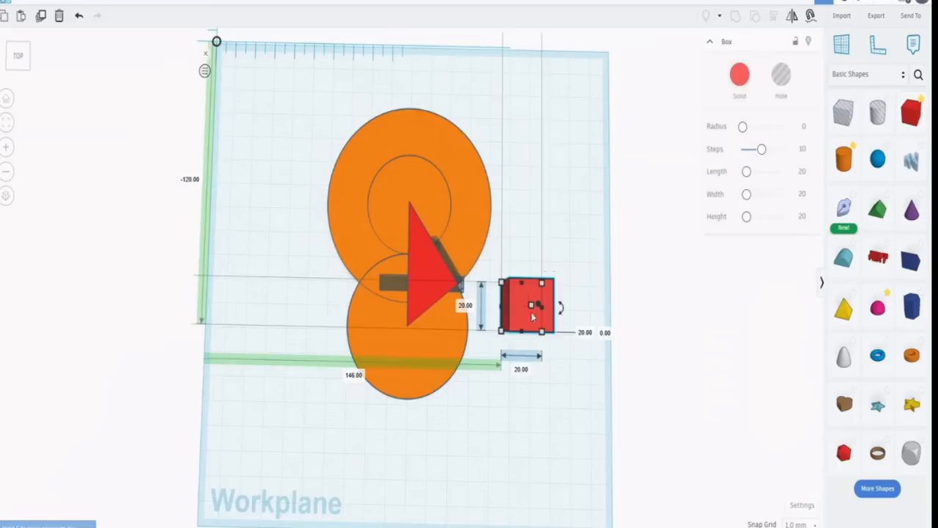
text(2)
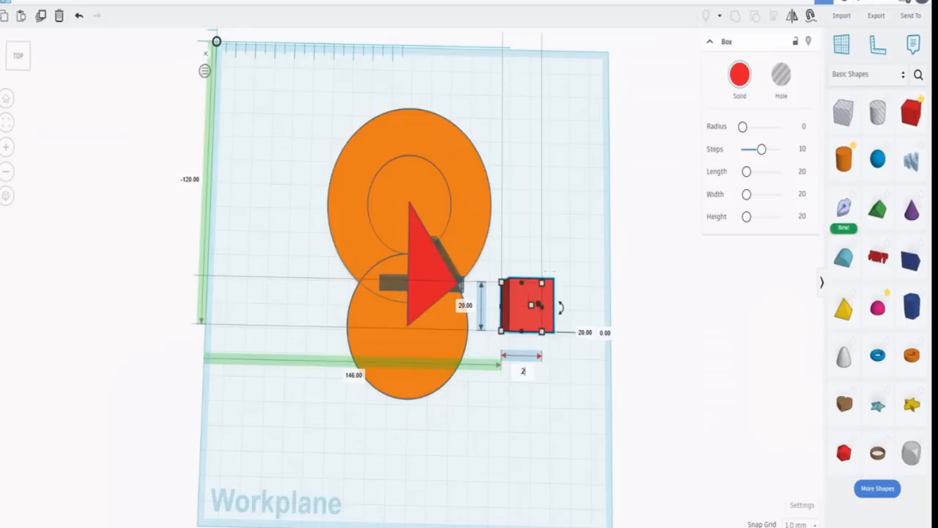
key(Return)
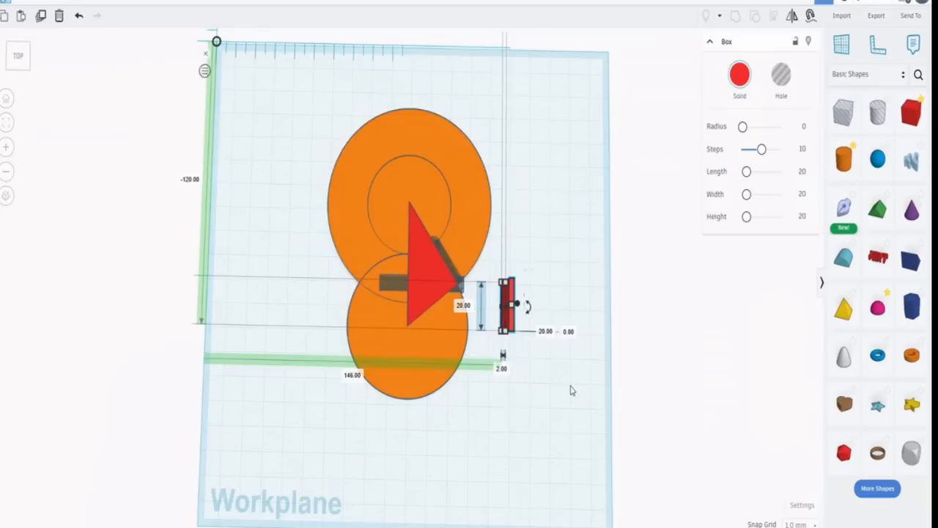
click(546, 332)
text(8)
key(Return)
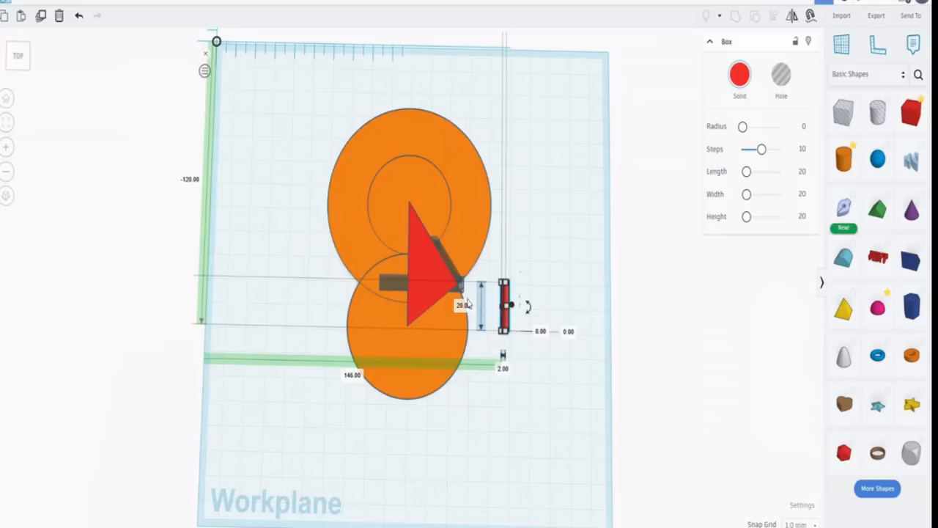
click(464, 305)
text(16)
key(Return)
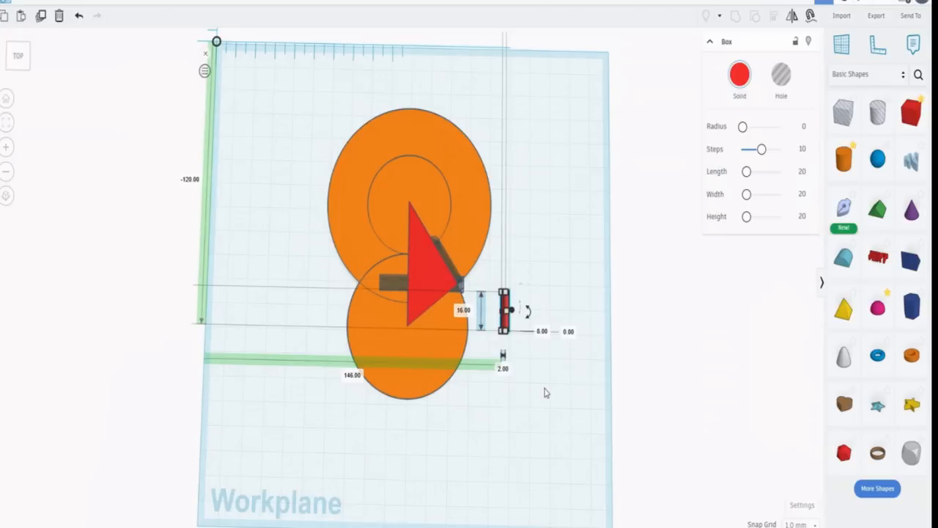
click(544, 393)
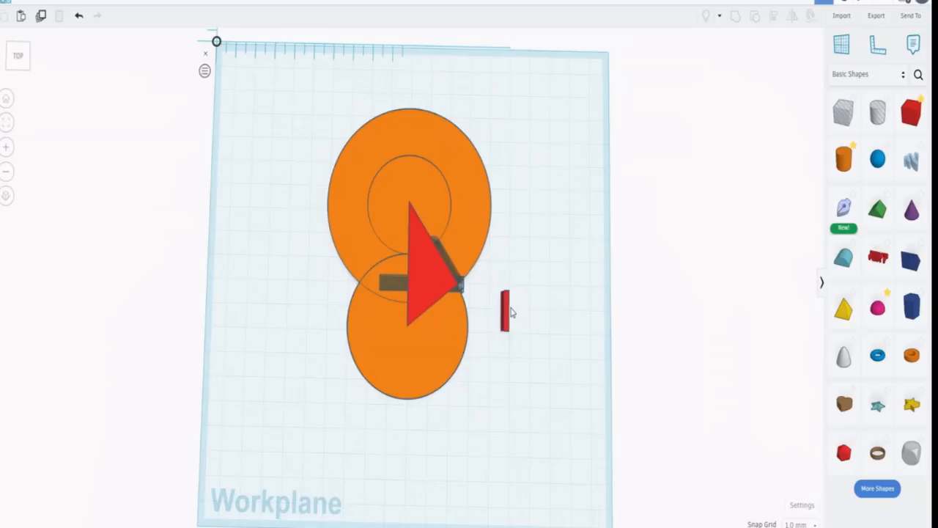
- Bring the thin box flush with the wedge's long side by dropping it onto a temporary workplane set on that face
drag(508, 314, 314, 361)
right_drag(312, 440, 395, 437)
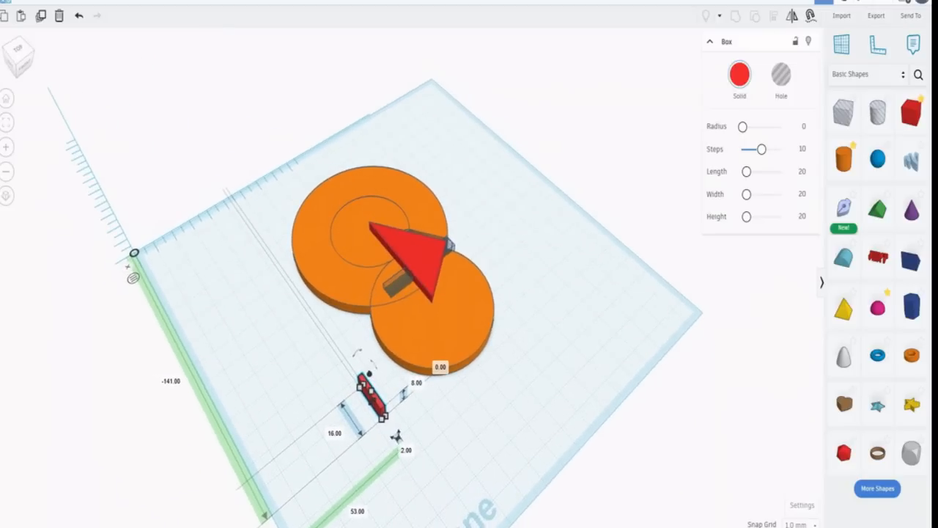
click(842, 47)
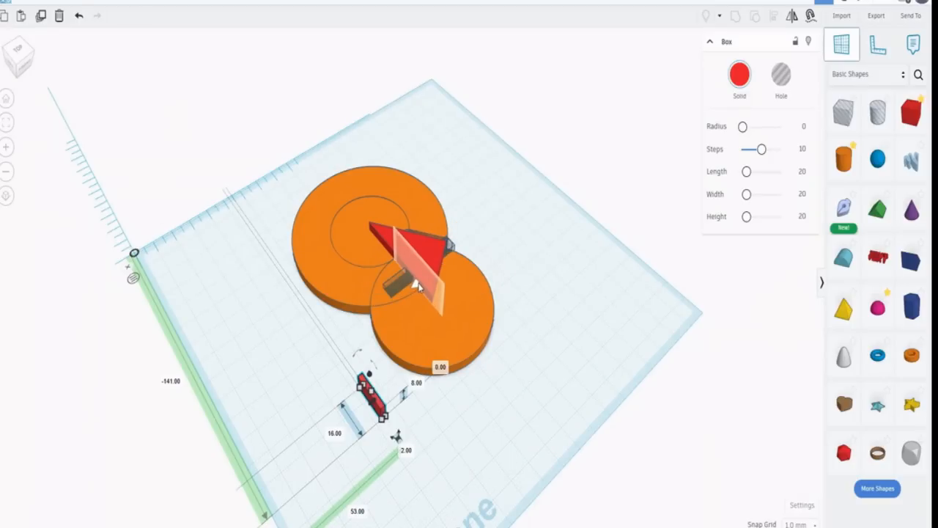
click(418, 285)
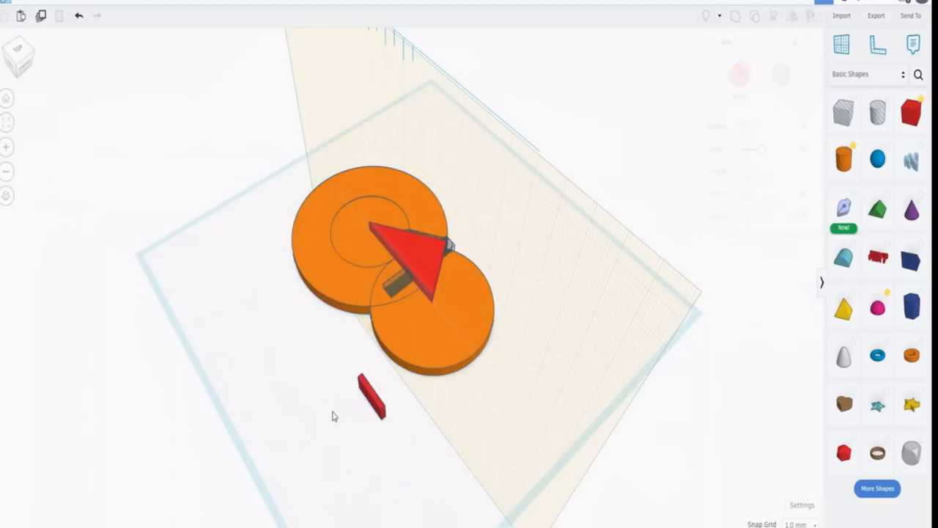
click(375, 408)
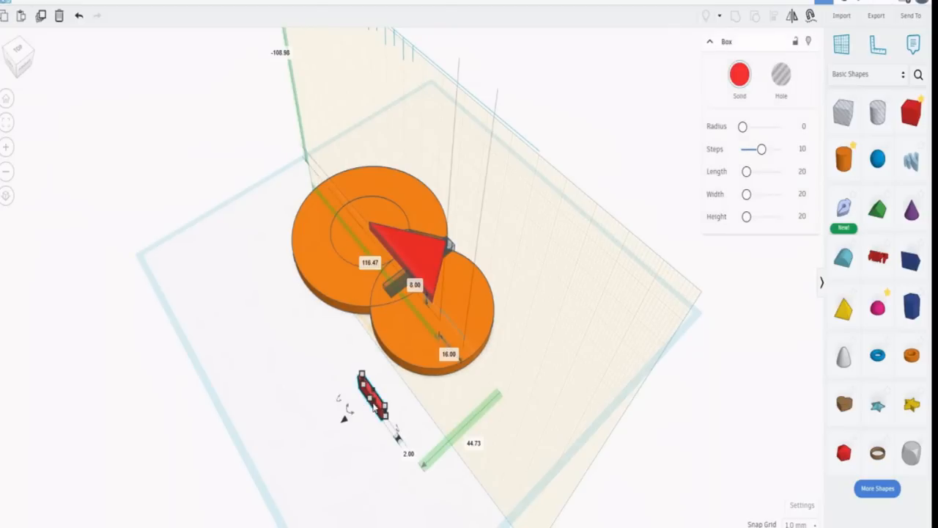
drag(375, 408, 453, 337)
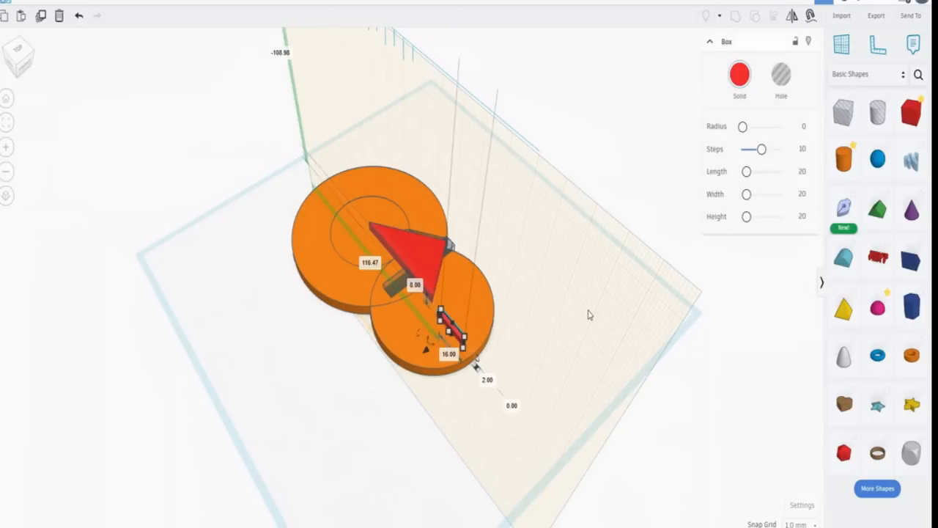
click(841, 45)
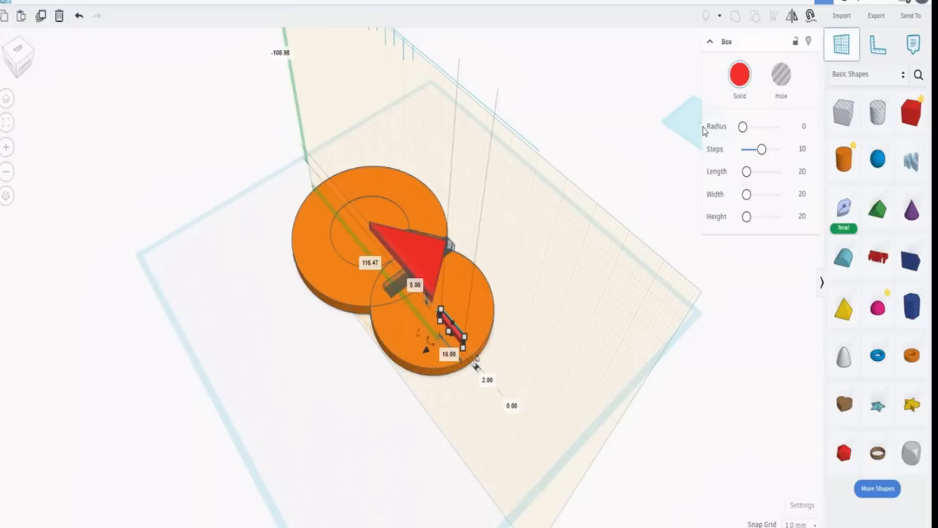
click(629, 159)
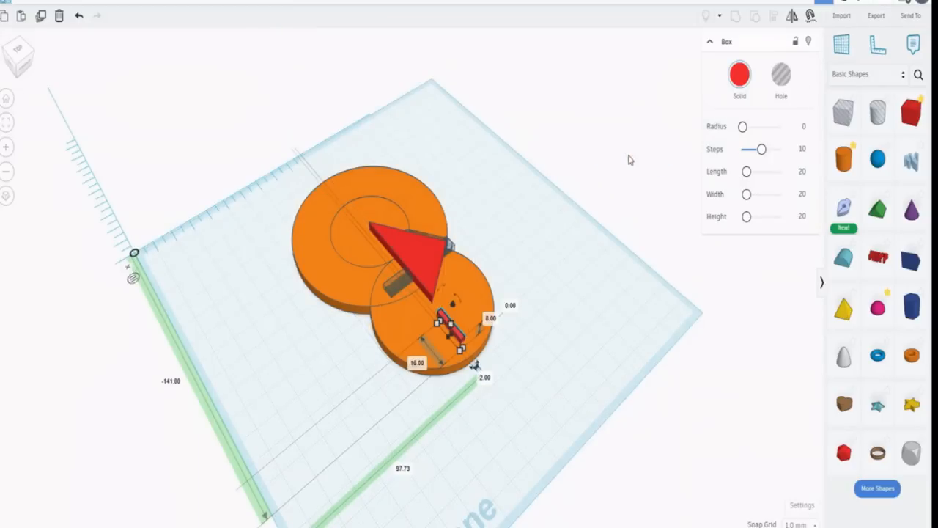
click(586, 341)
- Align the thin box's end with the wedge's lower tip, keeping the wedge fixed as the alignment reference
right_drag(586, 342, 513, 427)
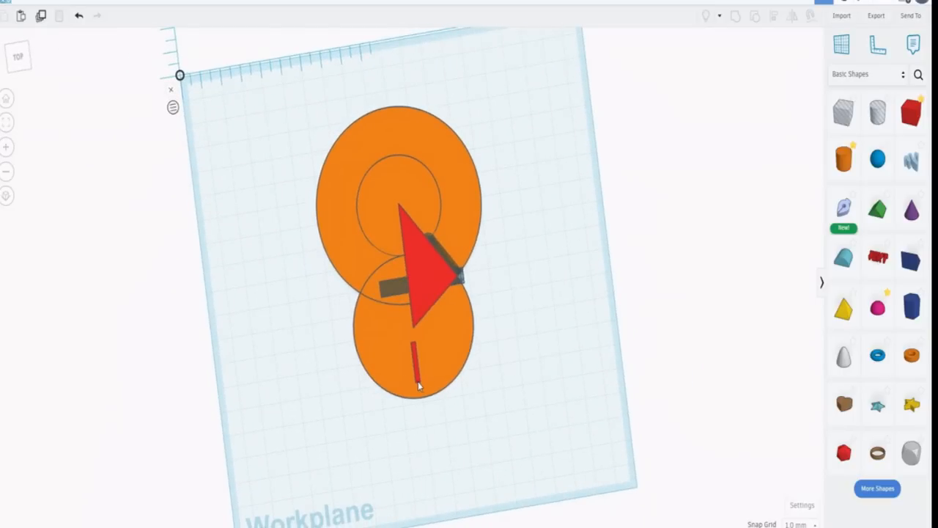
click(420, 300)
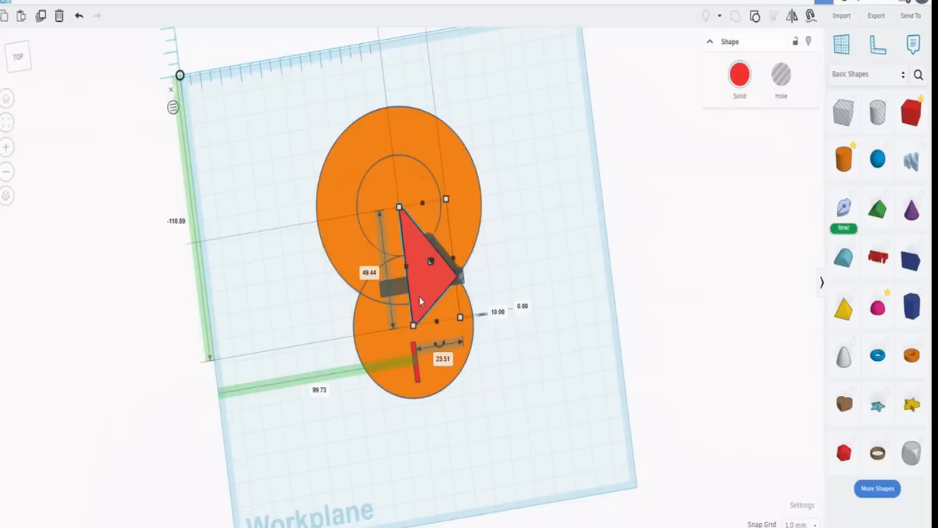
shift+click(415, 377)
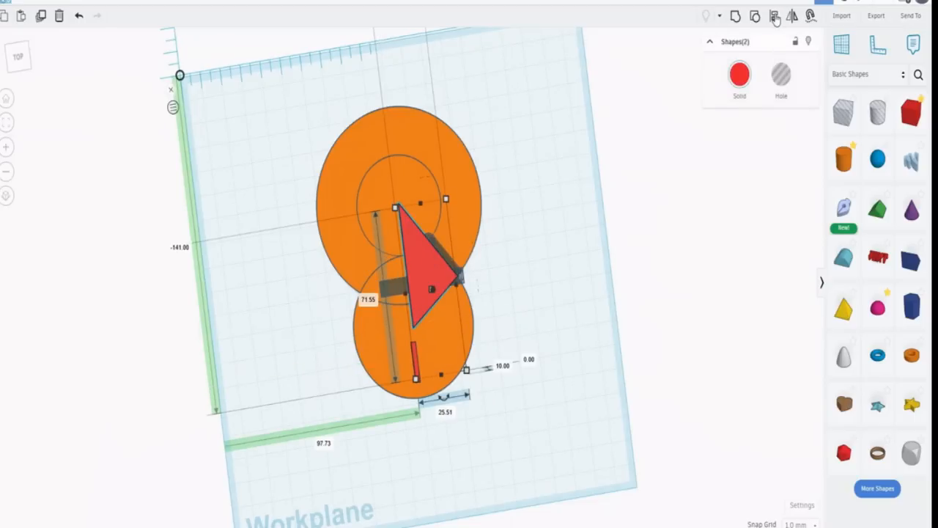
click(775, 16)
click(426, 255)
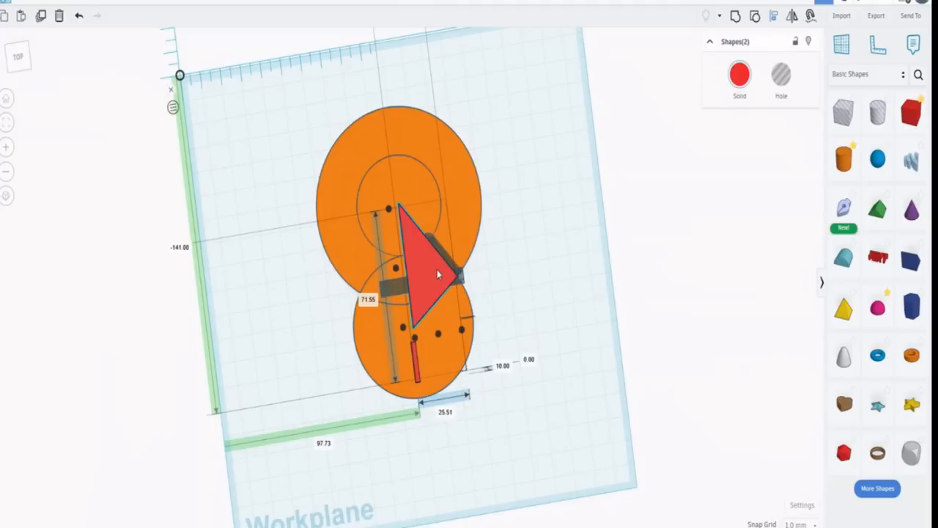
click(400, 331)
click(539, 283)
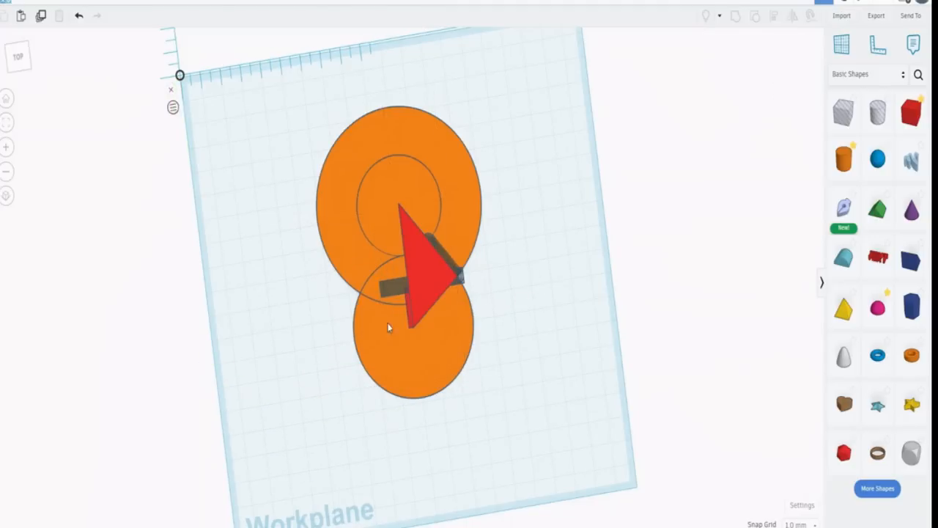
- Group the 40 mm box hole with the thin box to trim its overlapping end, and select the trimmed piece
click(387, 287)
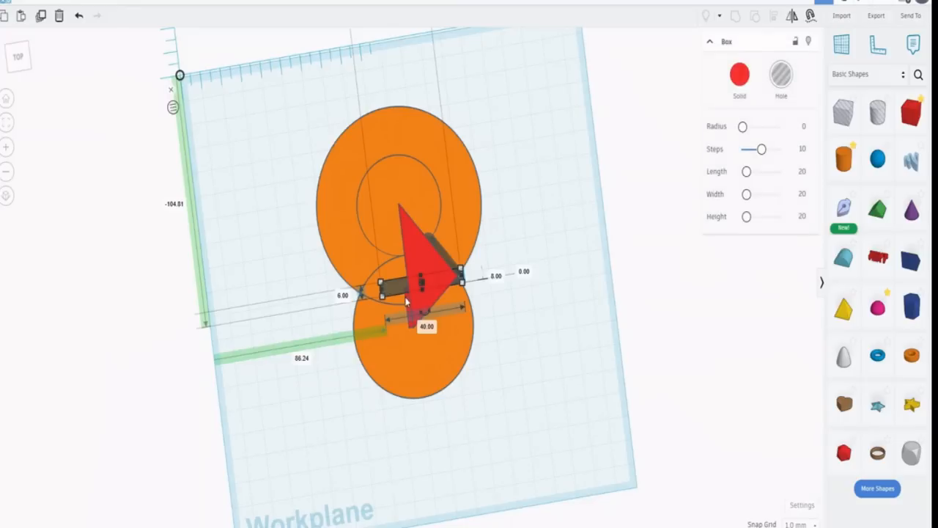
shift+click(408, 311)
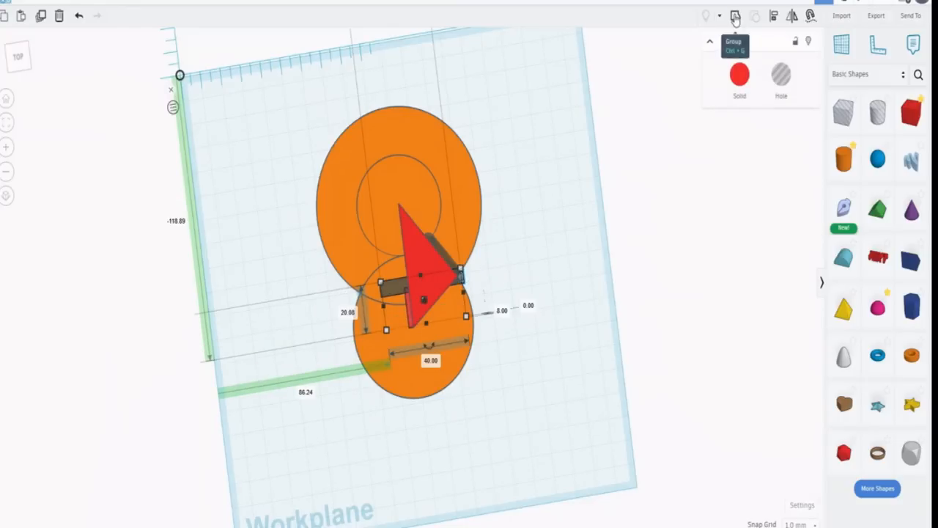
click(736, 16)
click(555, 256)
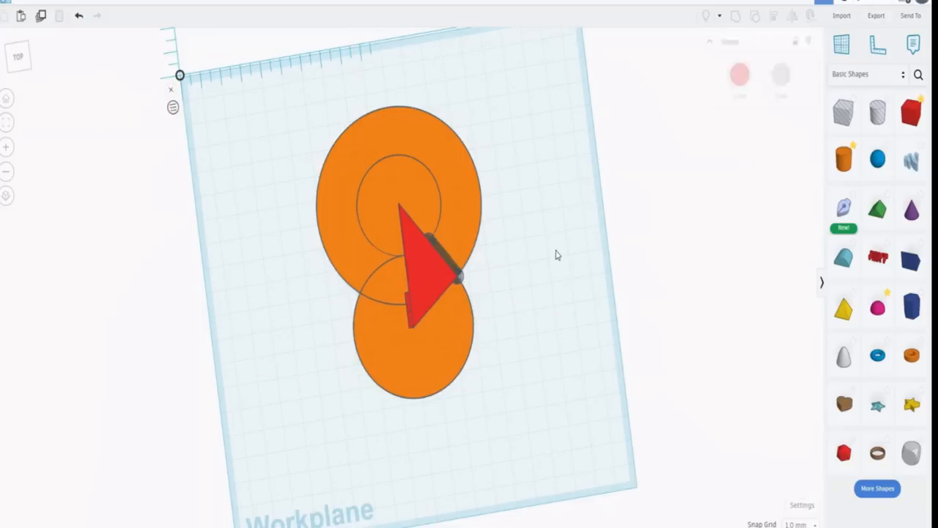
click(409, 317)
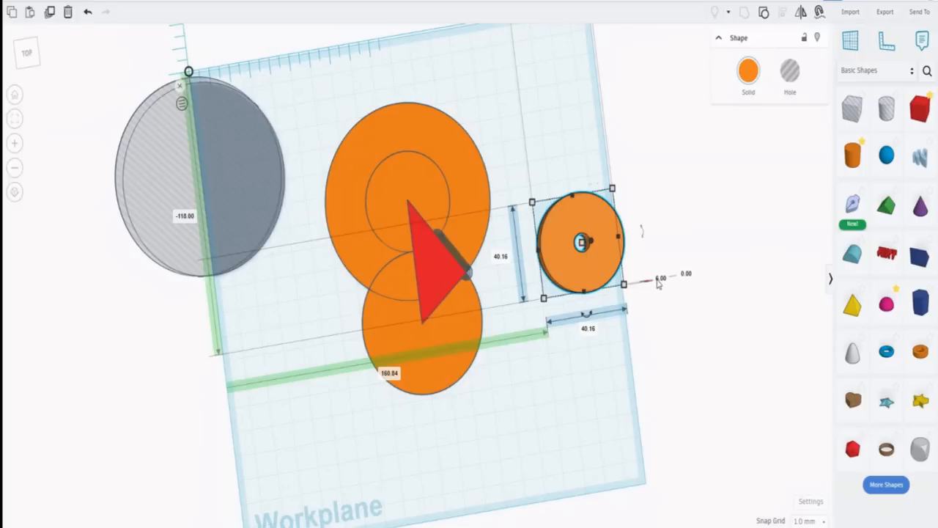
- Centre the 40.16 mm disc with the centre hole on the lower 58.12 mm disc in both directions
click(445, 362)
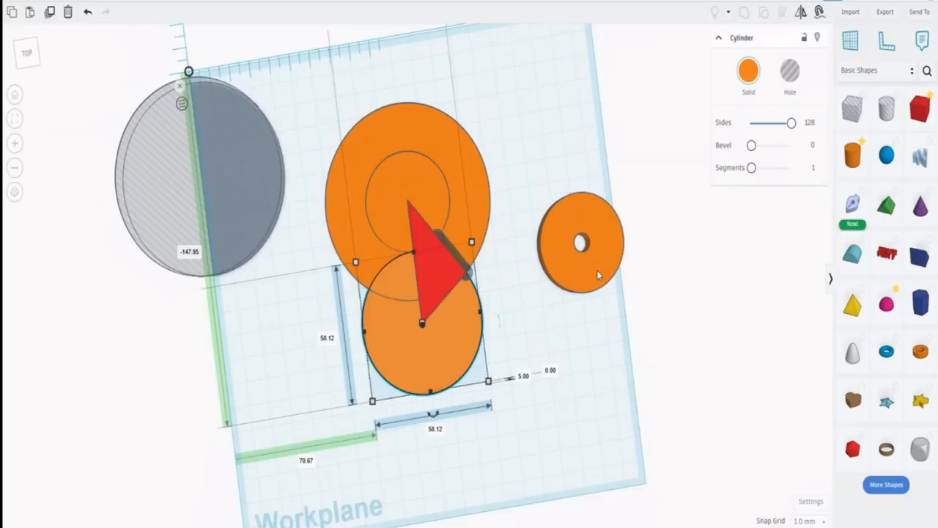
click(597, 271)
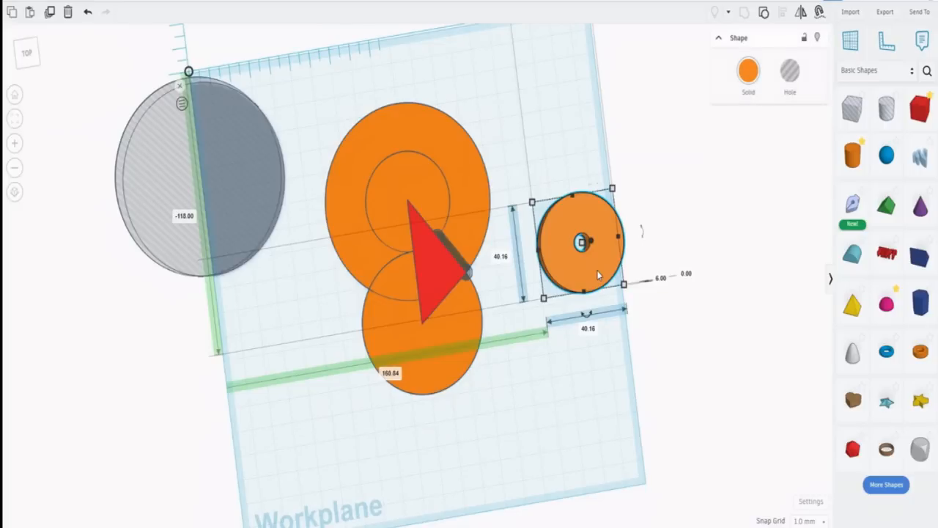
shift+click(444, 374)
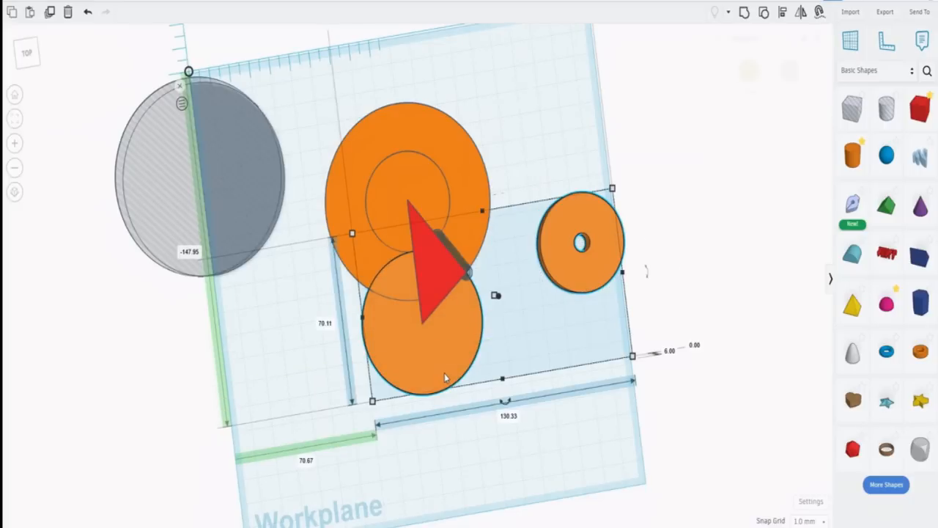
click(782, 11)
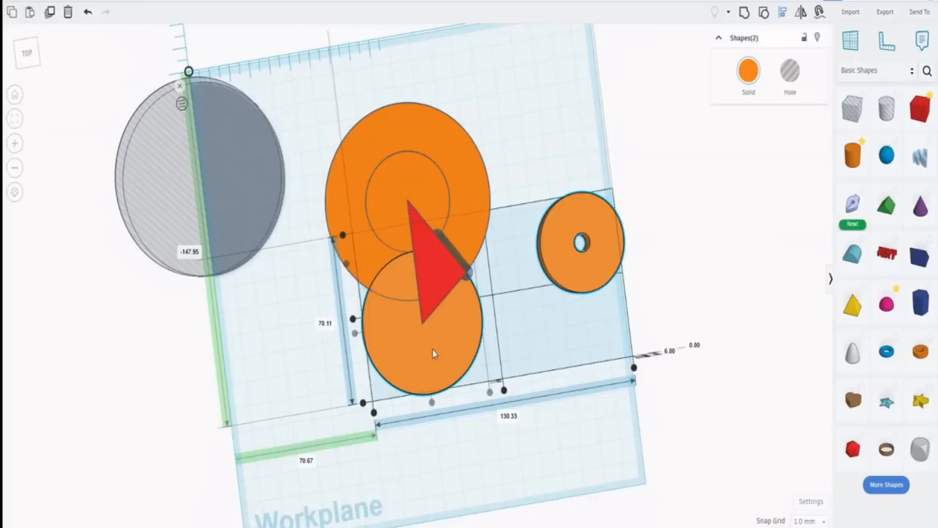
click(354, 334)
click(432, 403)
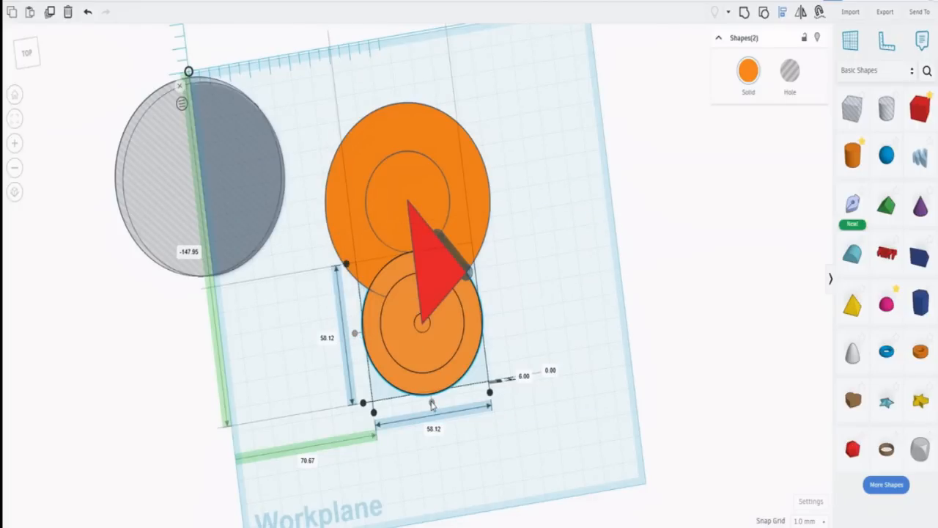
click(533, 308)
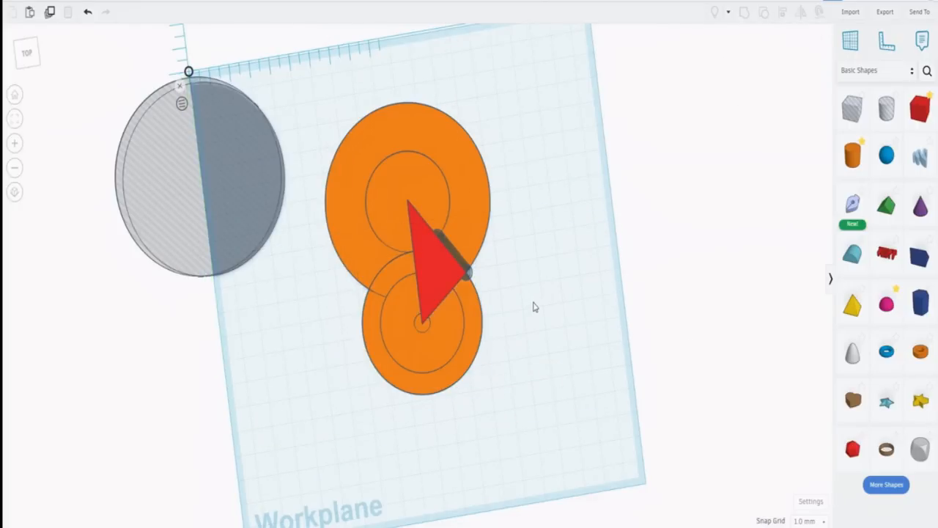
click(426, 352)
click(584, 264)
click(476, 209)
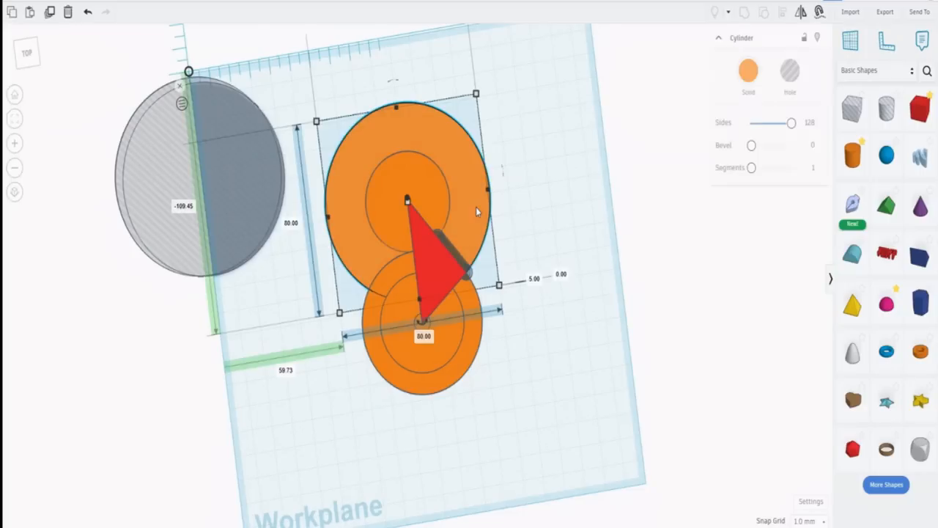
click(550, 198)
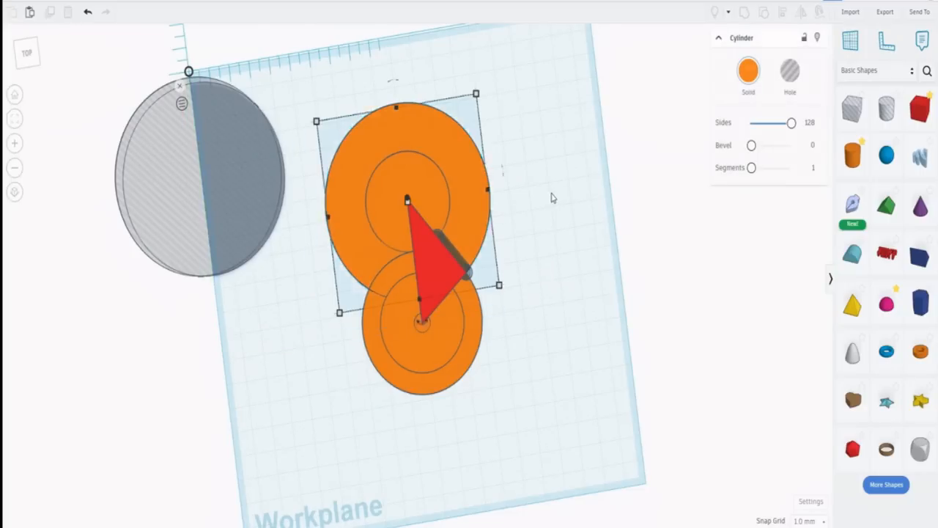
- Centre the 80.20 mm cylinder hole on the upper 80 mm disc in both directions
click(242, 185)
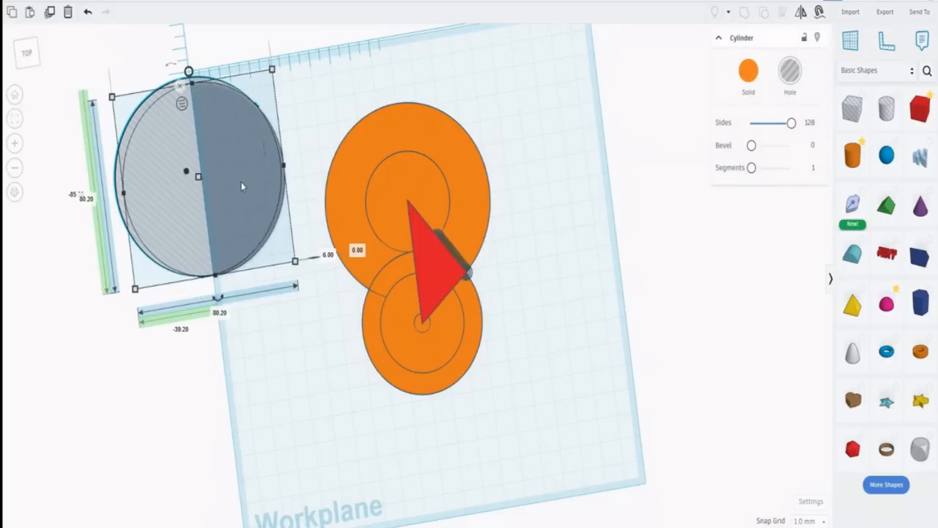
shift+click(465, 176)
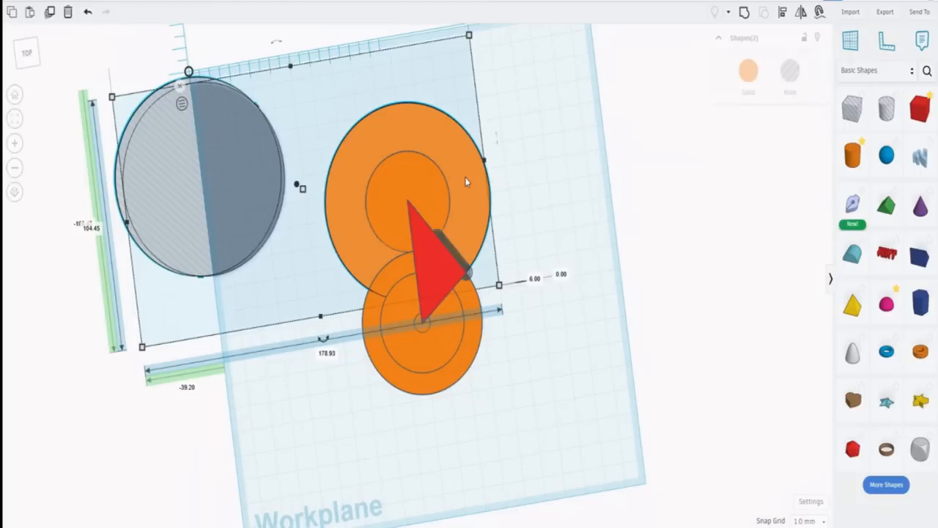
click(782, 13)
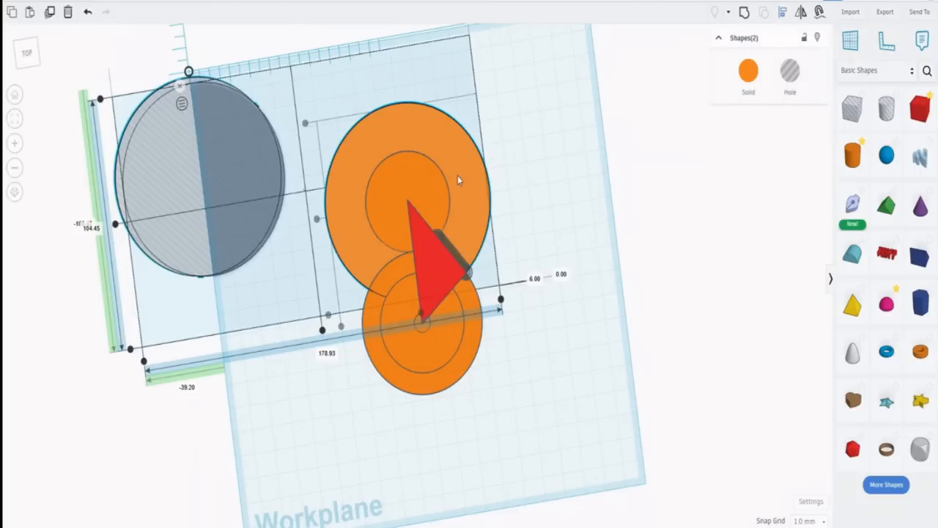
click(318, 221)
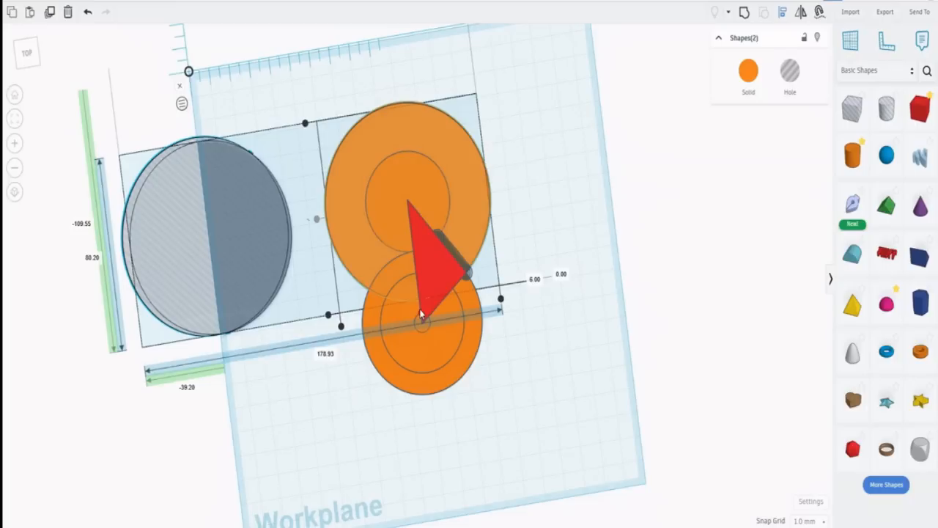
click(421, 314)
click(580, 214)
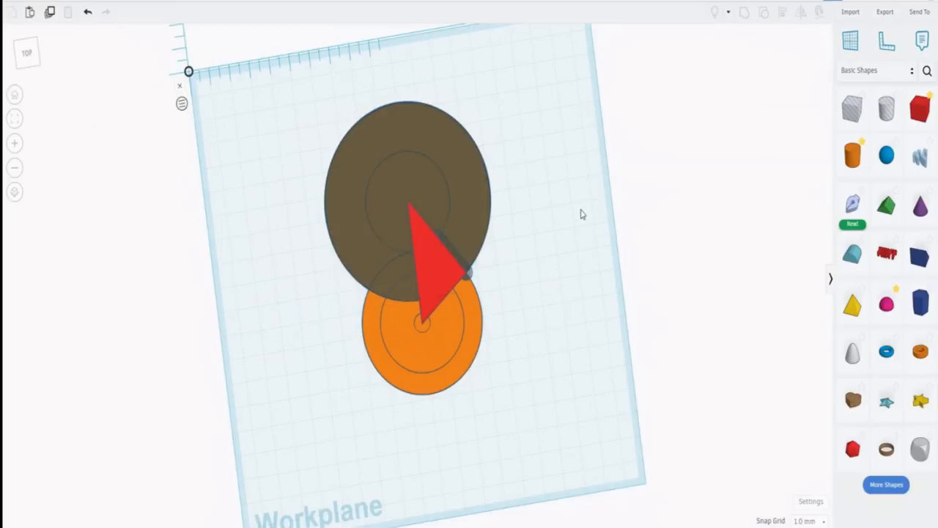
- Group the 80.20 mm hole with the small 40.16 mm disc to cut it into a crescent, and move the crescent off the workplane
click(470, 194)
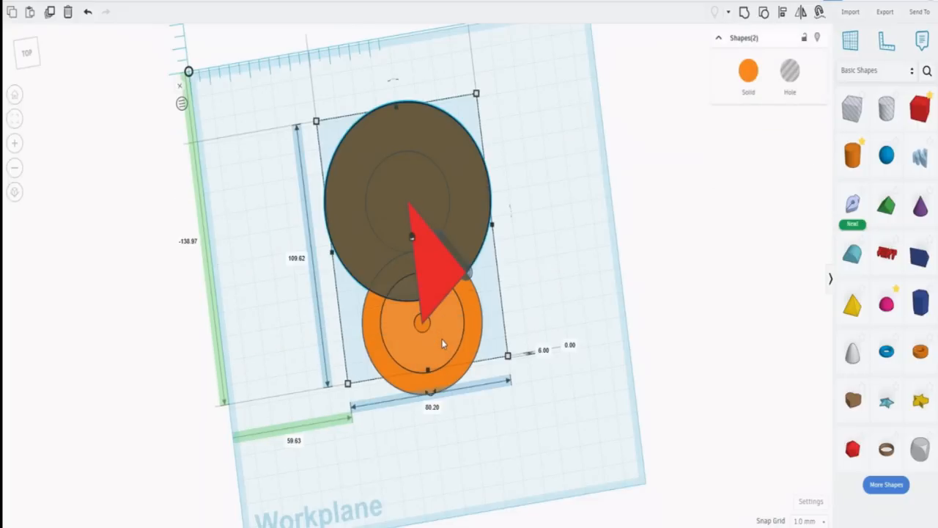
click(744, 13)
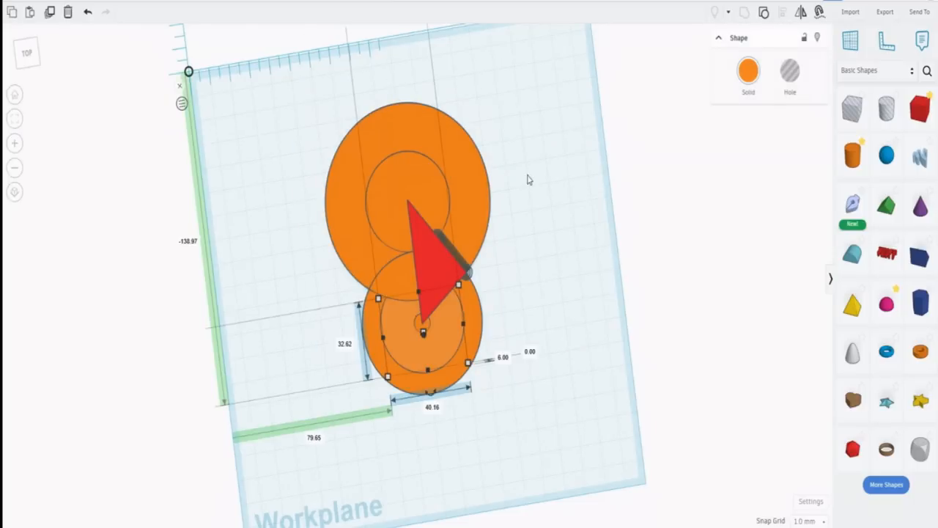
drag(440, 352, 716, 227)
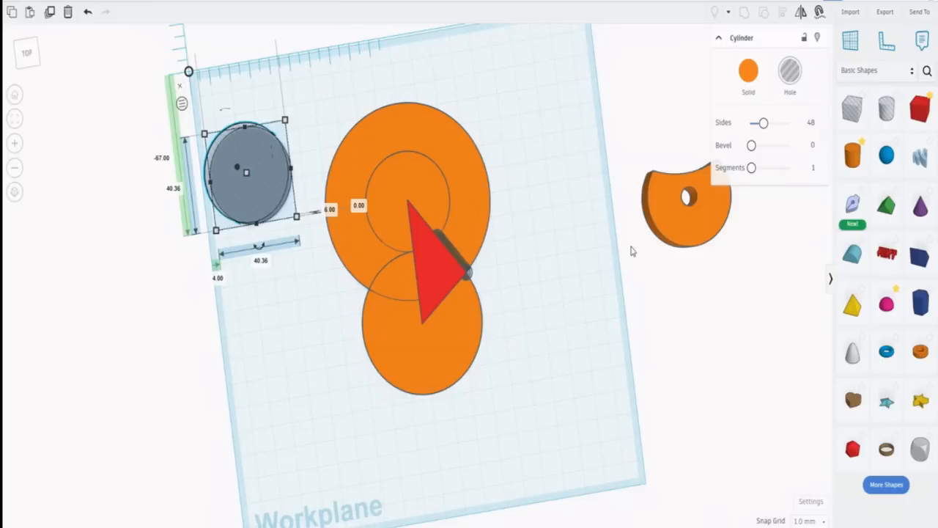
click(689, 231)
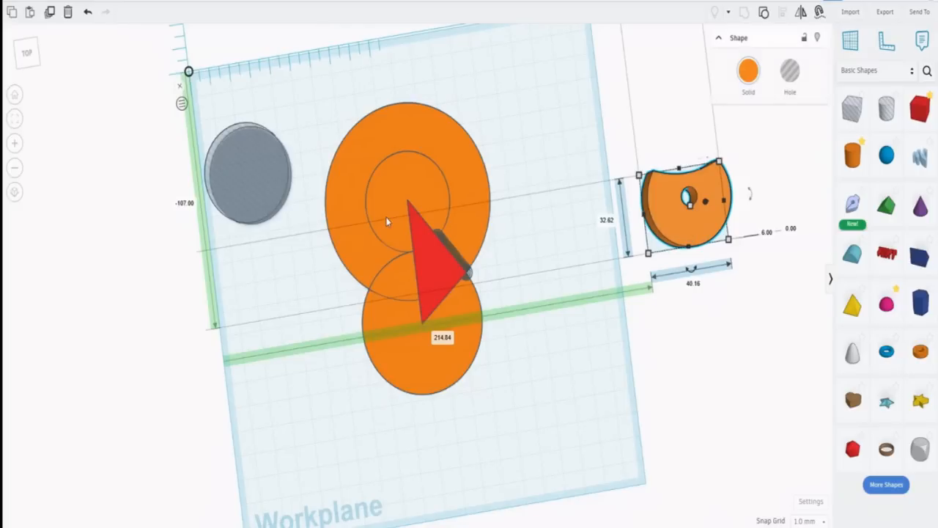
- Duplicate the 40.36 mm cylinder hole and centre one copy on the lower 58.12 mm disc in both directions
click(257, 165)
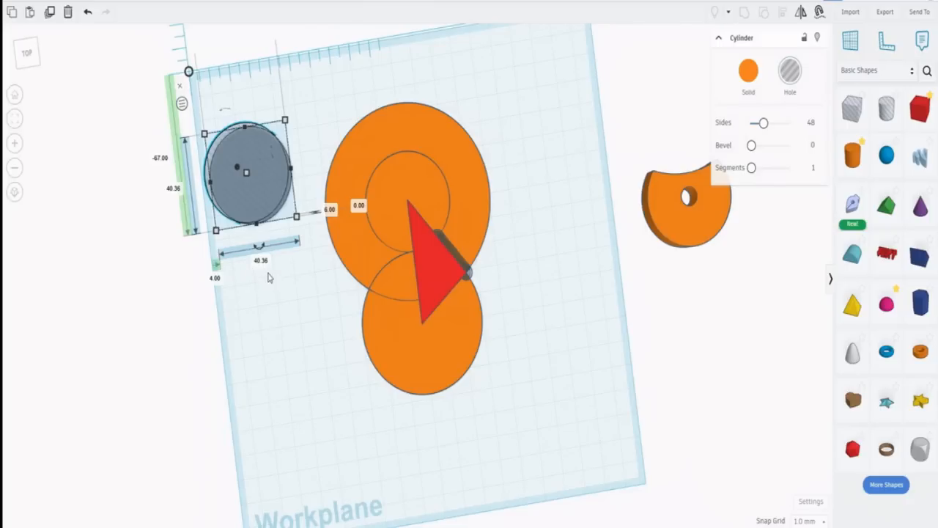
click(50, 13)
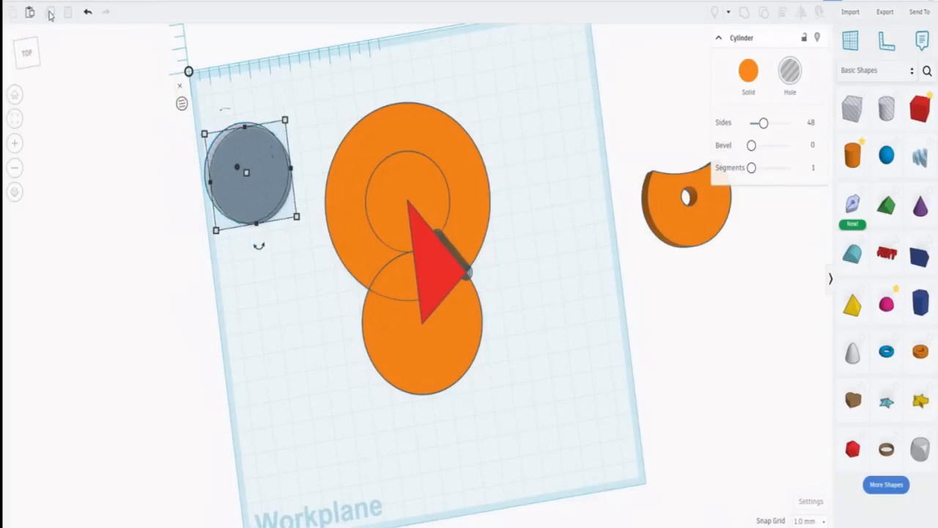
shift+click(407, 333)
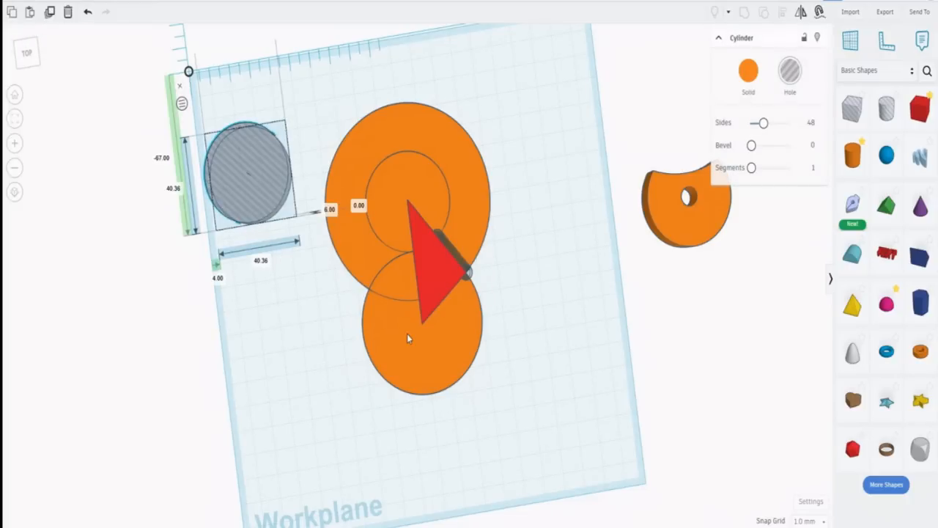
click(408, 338)
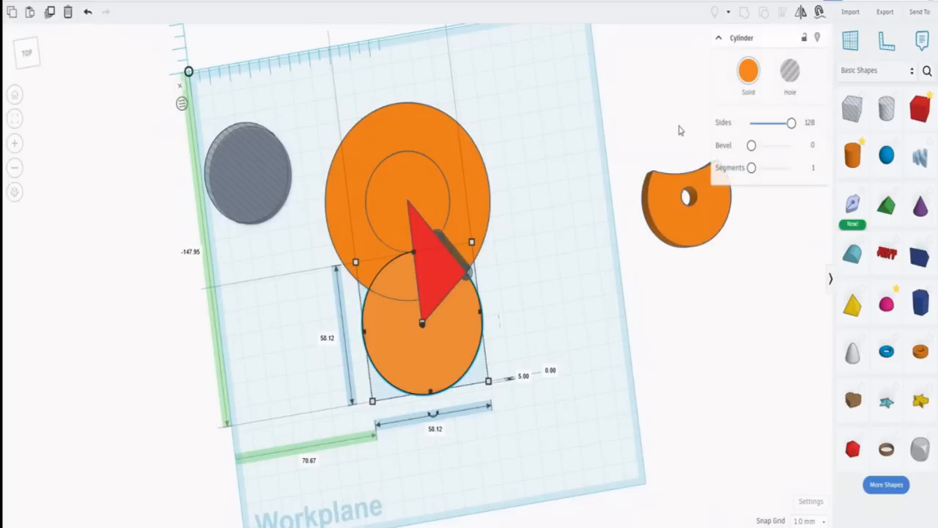
click(276, 171)
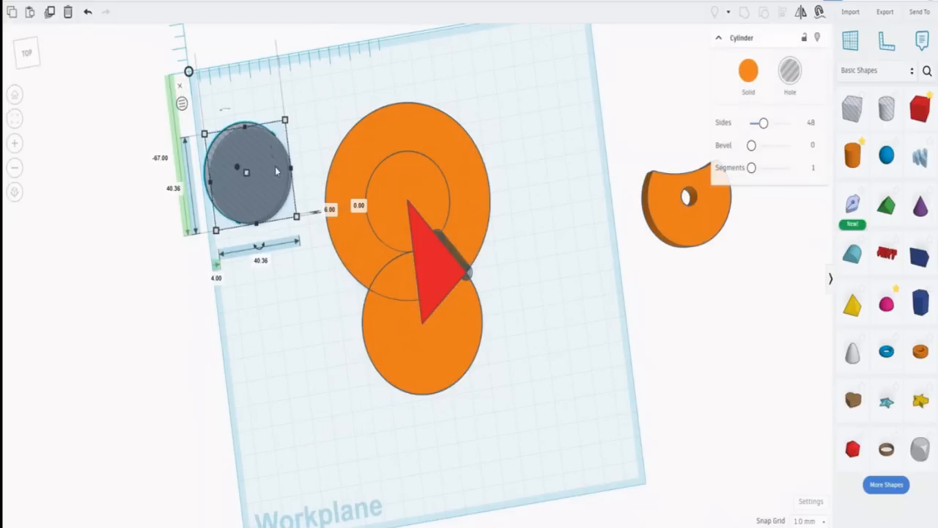
shift+click(446, 339)
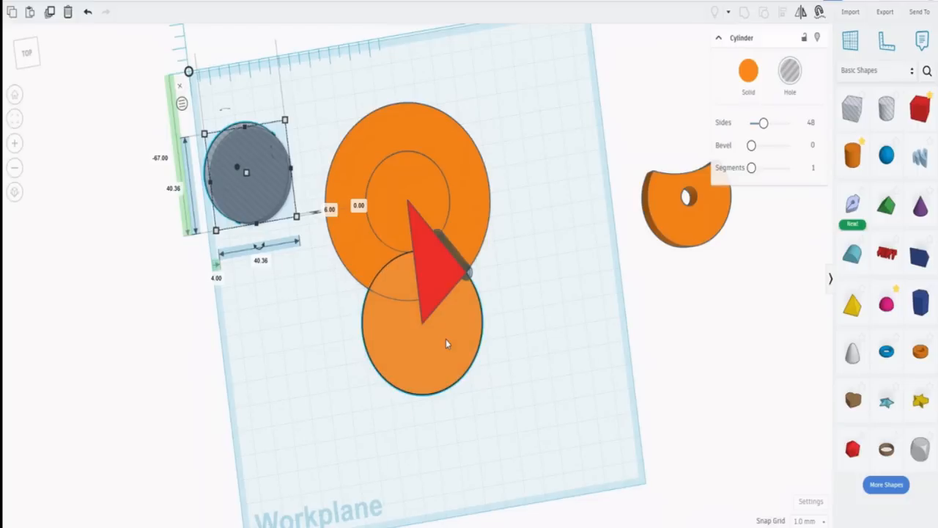
click(783, 13)
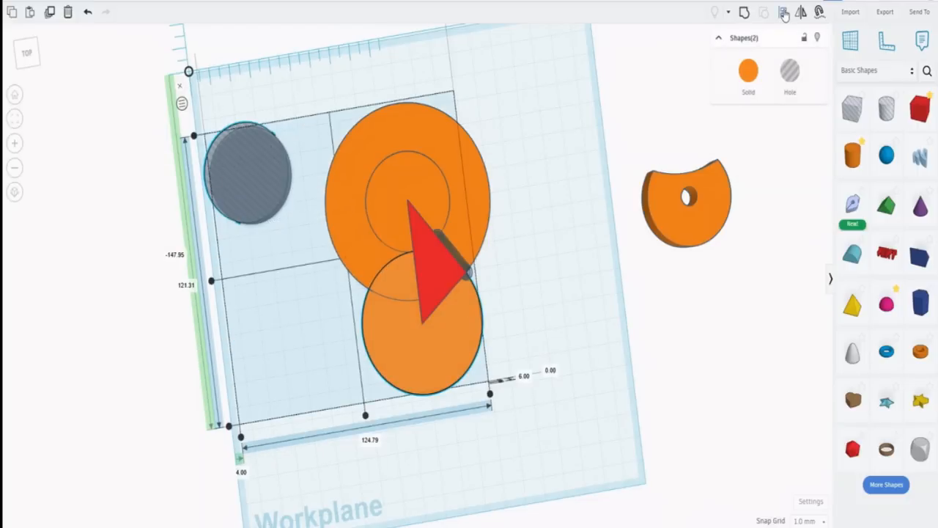
click(356, 335)
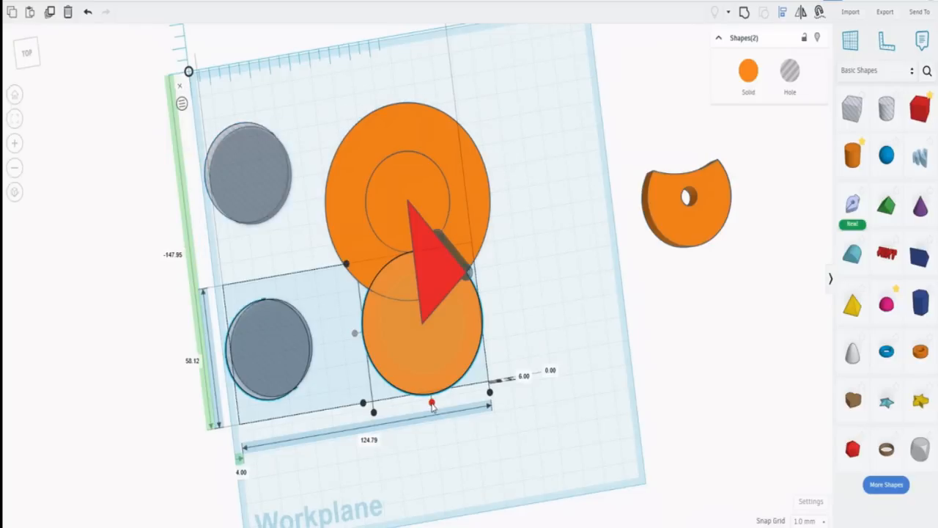
click(432, 405)
click(541, 295)
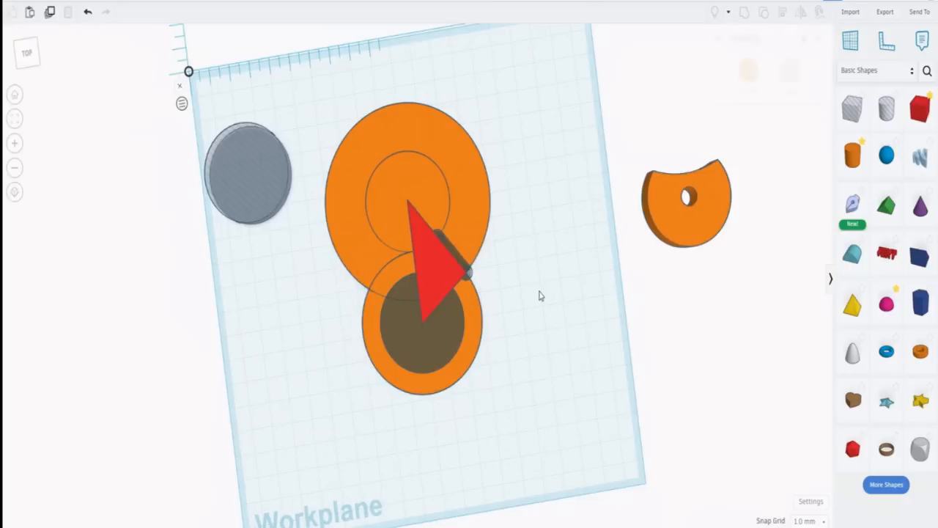
- Group the centred 40.36 mm hole with the 80 mm disc to cut an arc-shaped notch in its rim
click(429, 342)
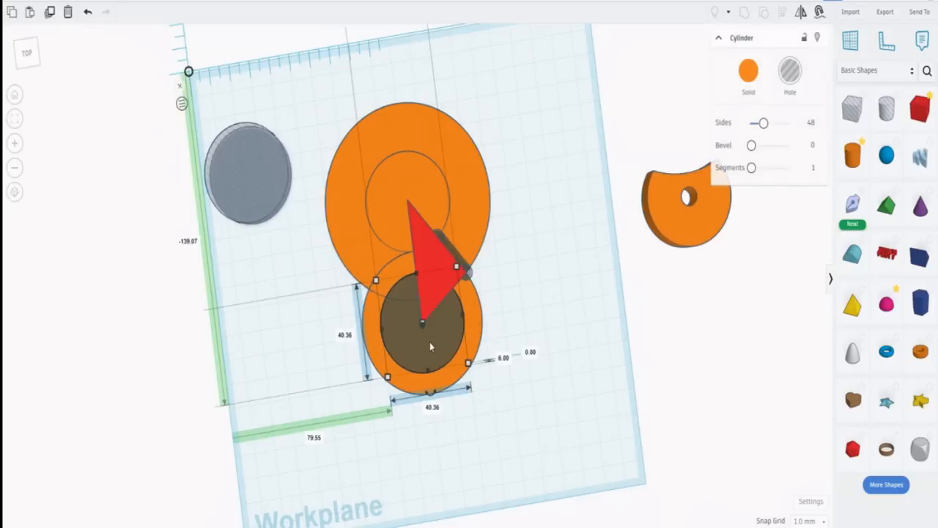
shift+click(342, 194)
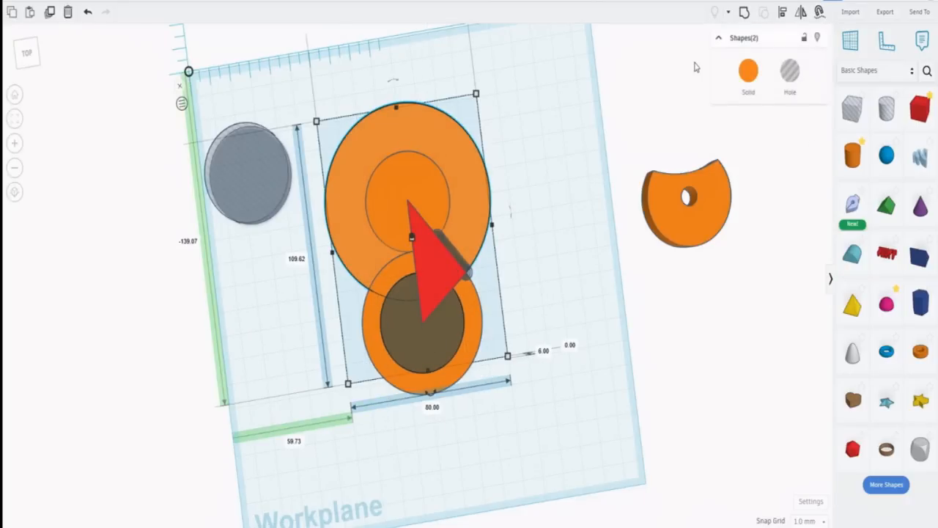
click(745, 14)
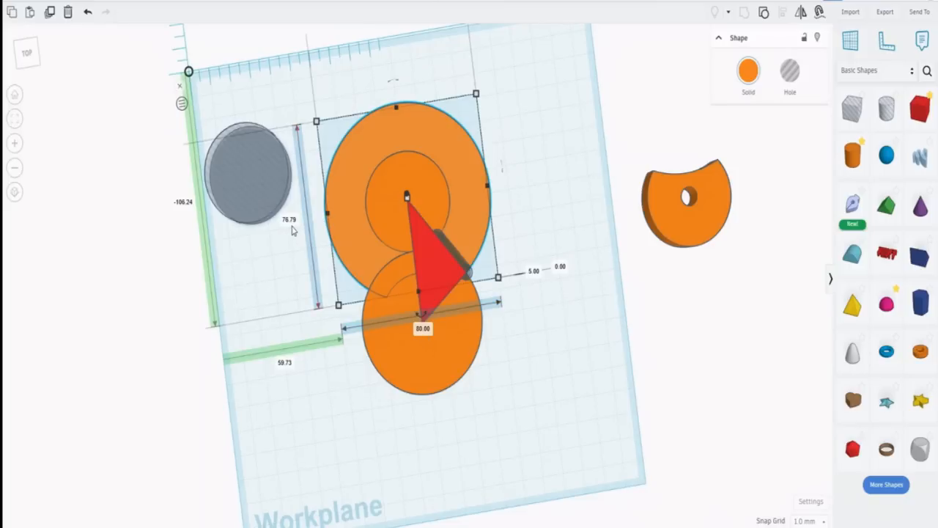
click(562, 178)
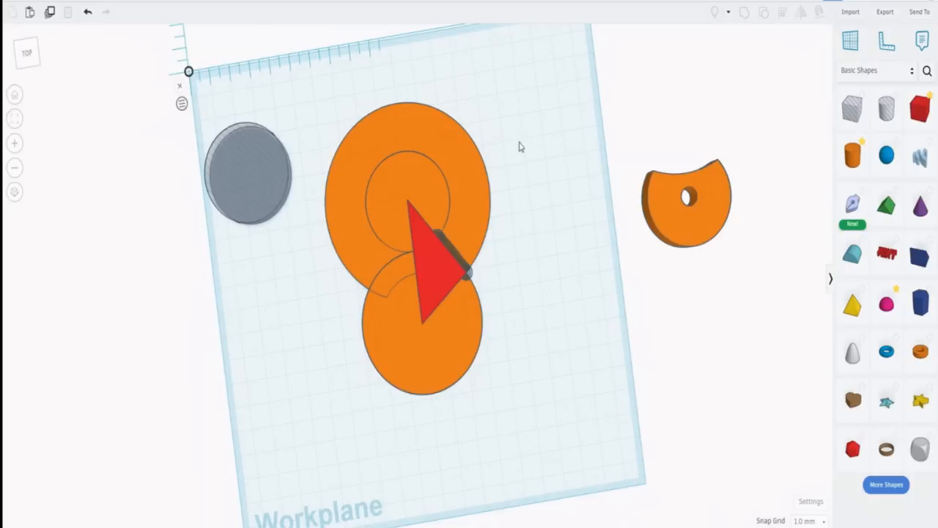
- Rotate the notched 80 mm disc about its centre to repeat the arc notch at five even positions around the rim
click(473, 187)
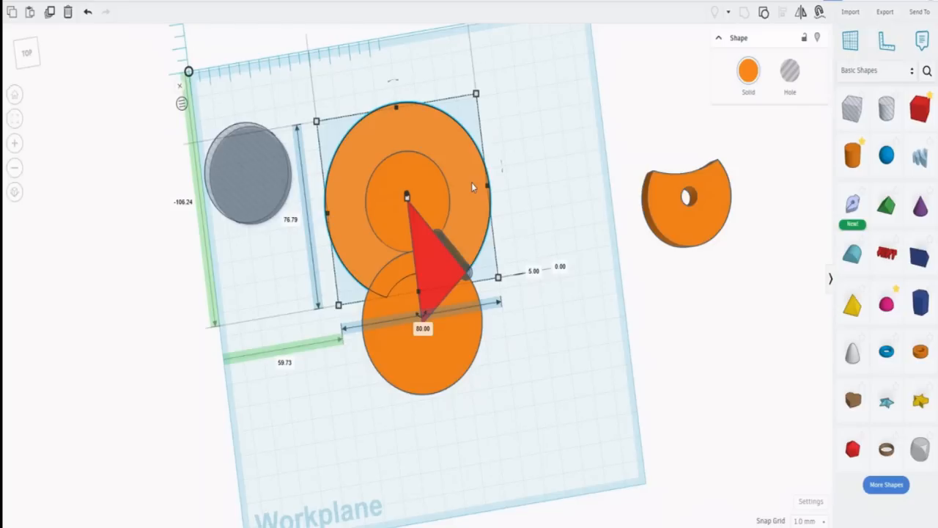
click(480, 260)
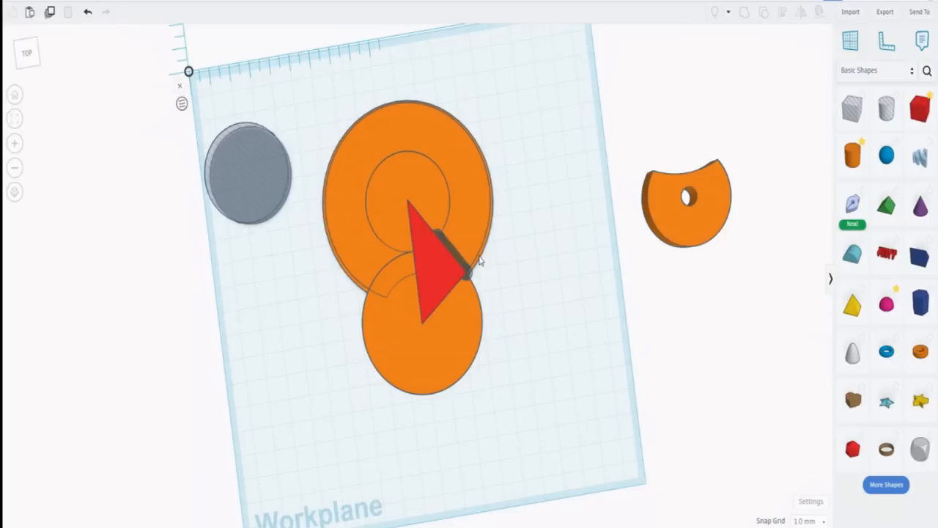
click(480, 260)
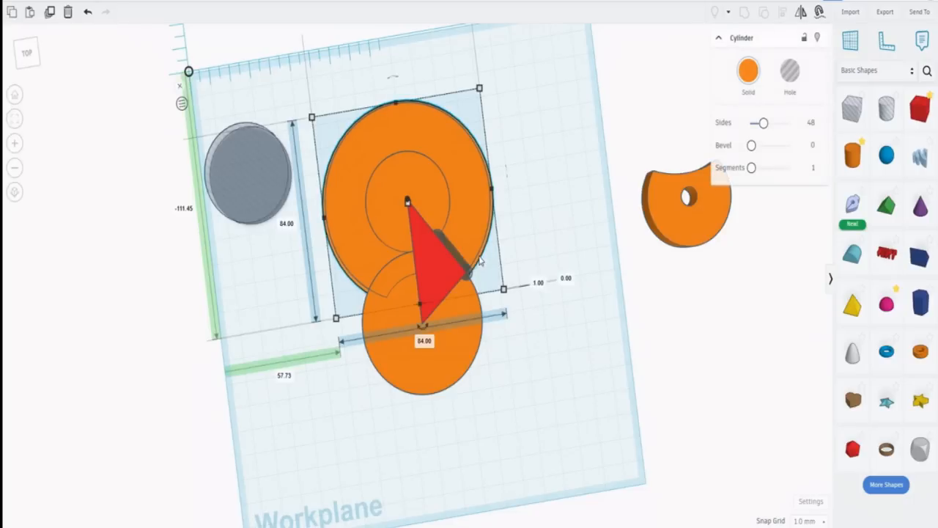
click(534, 148)
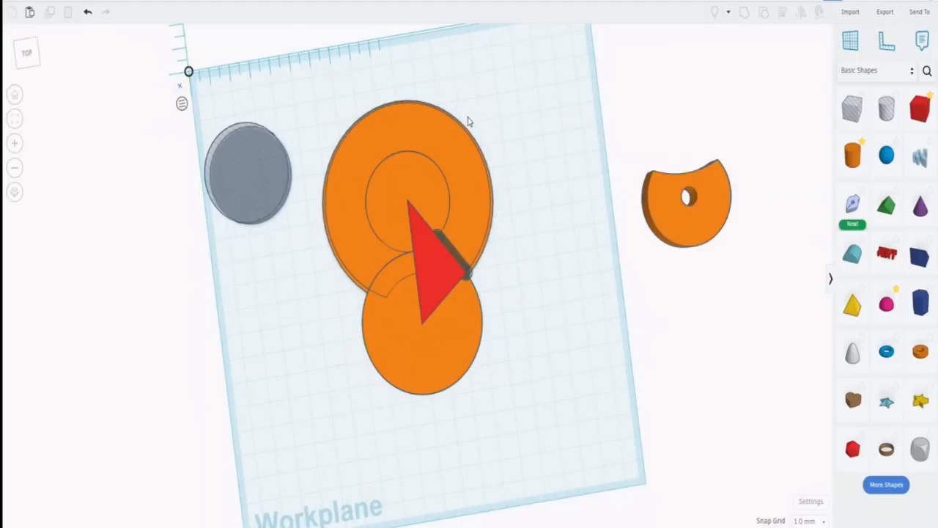
drag(461, 130, 459, 134)
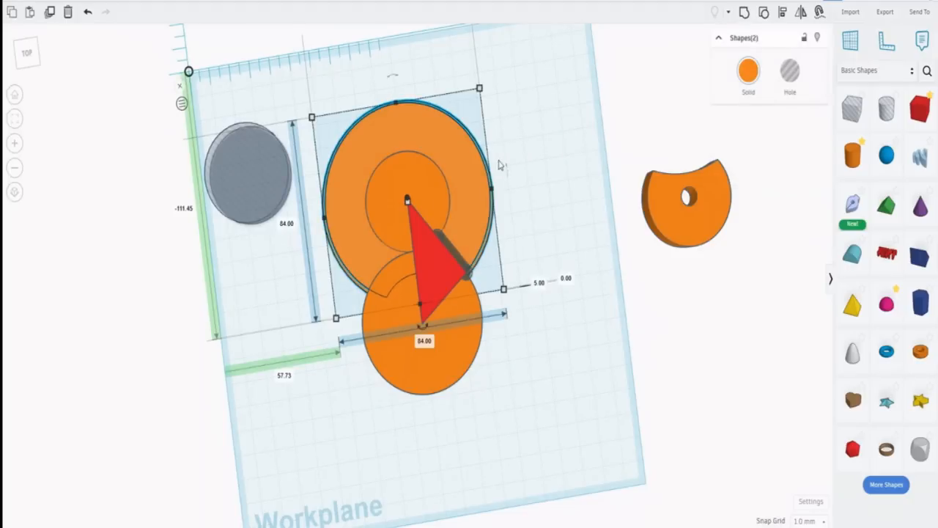
drag(424, 326, 425, 332)
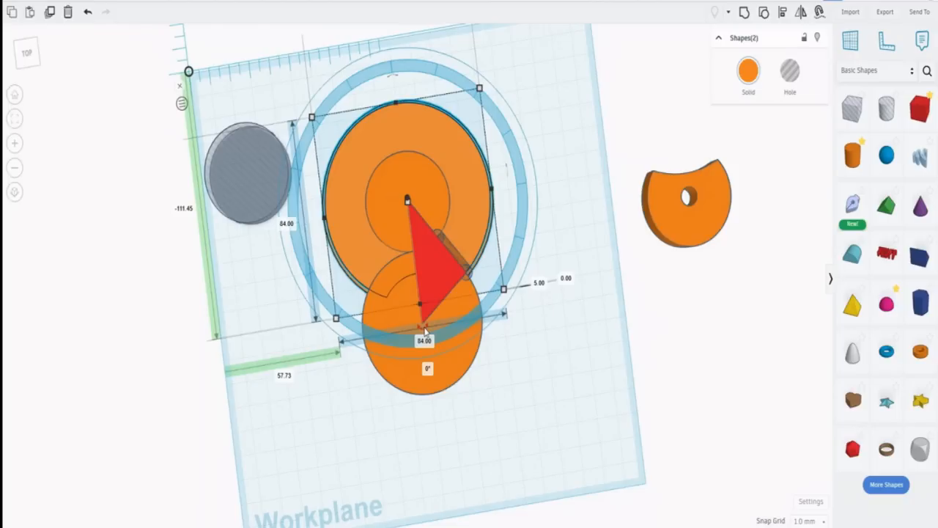
drag(426, 331, 302, 268)
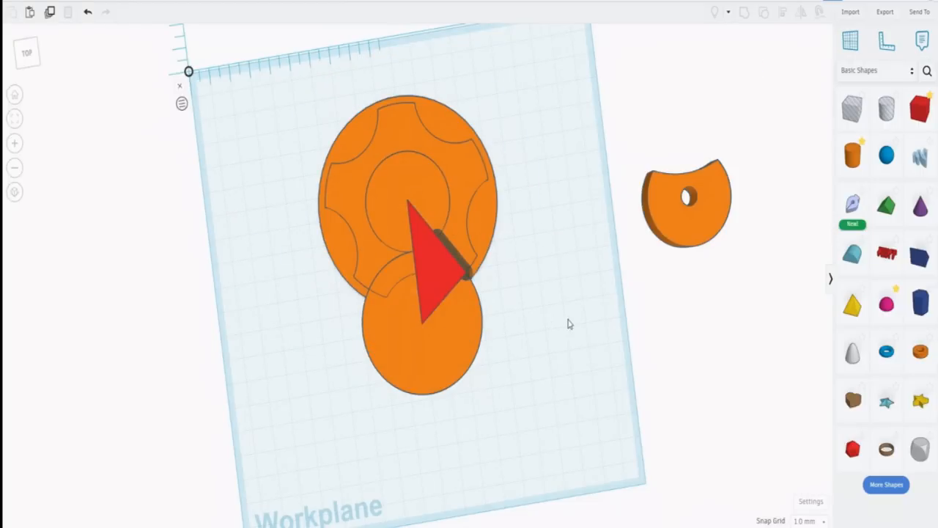
- Duplicate the slot-shaped hole along the wedge and group one copy with the notched disc to cut a slot
click(470, 275)
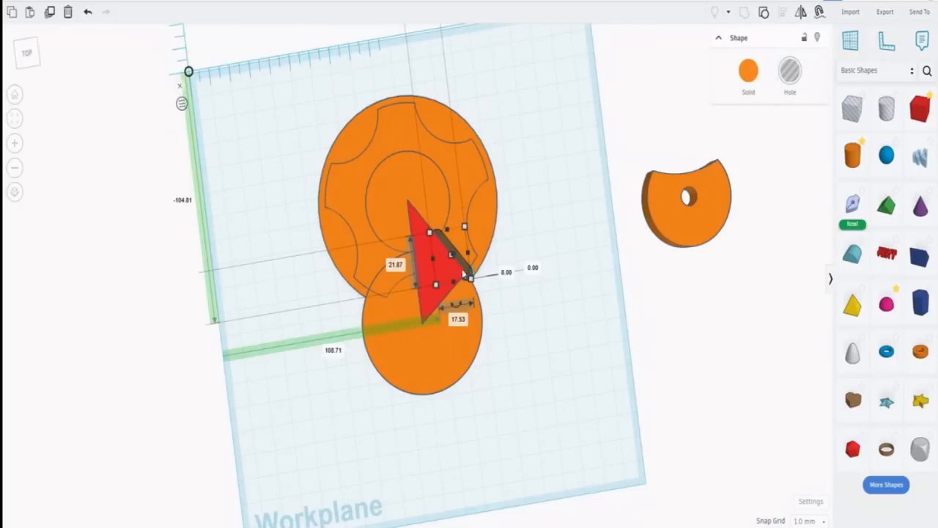
click(49, 14)
shift+click(400, 130)
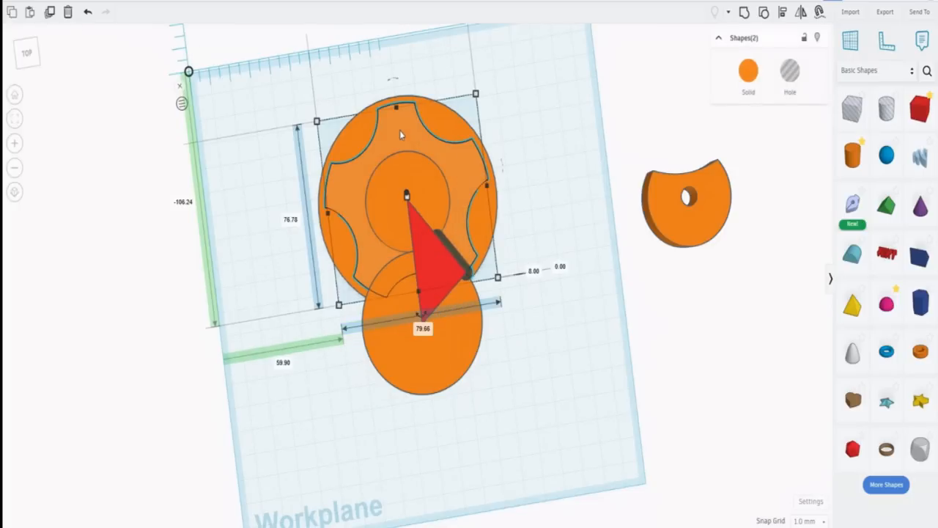
click(744, 12)
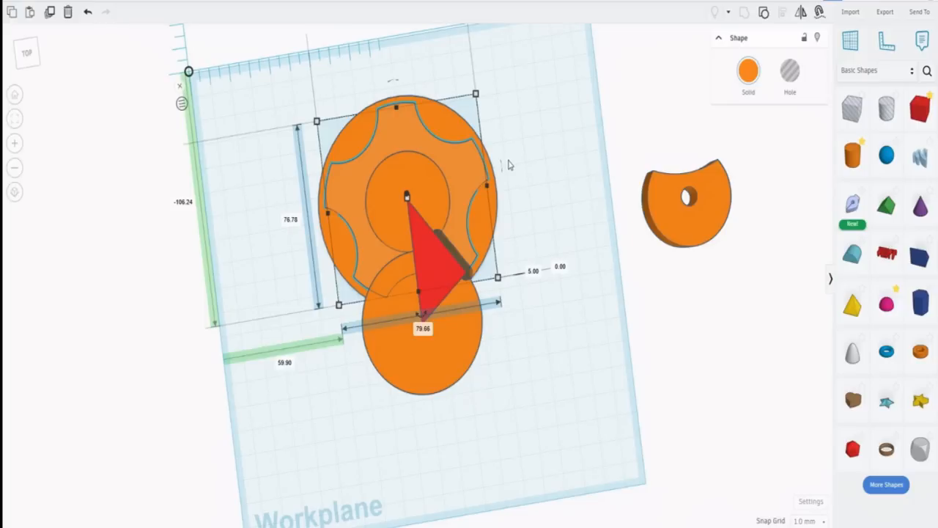
- Undo the last change and move the notched wheel with its five slots and centre hole off the workplane, beside the crescent
key(ctrl+z)
scroll(526, 291, down, 1)
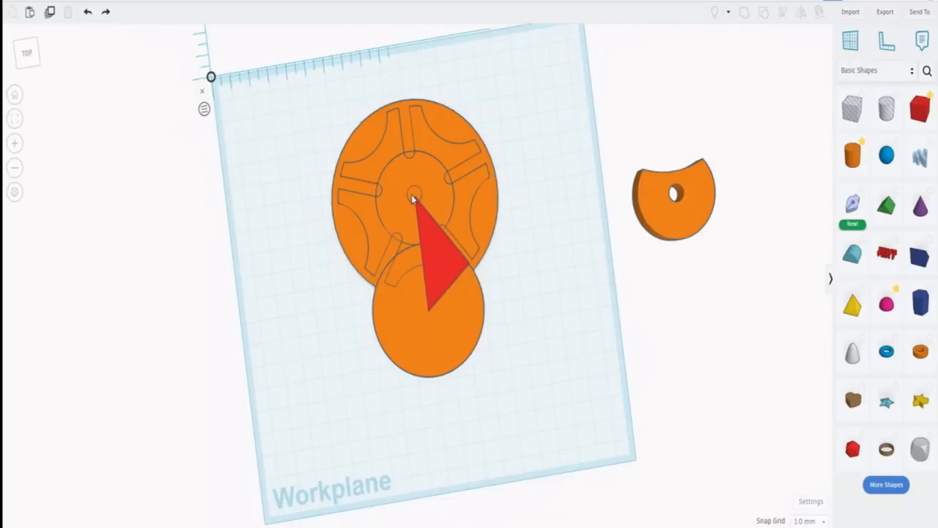
click(464, 205)
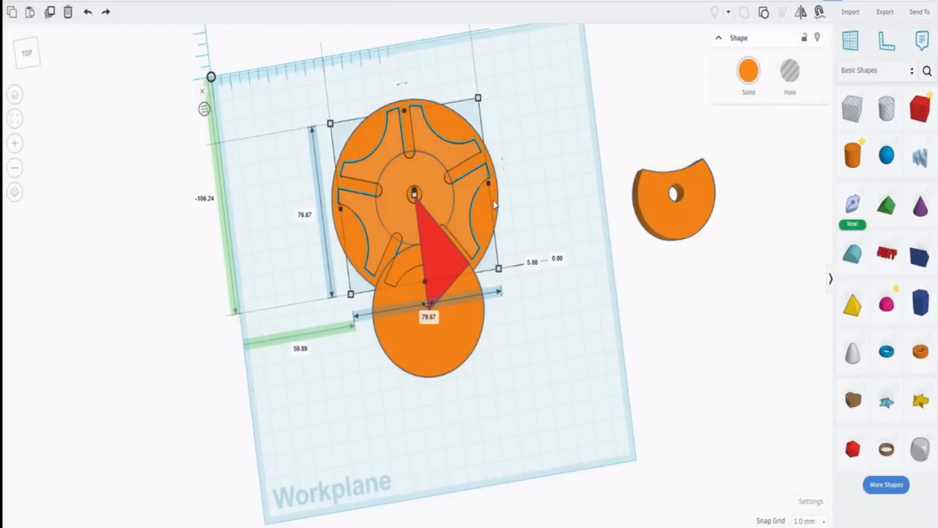
drag(462, 204, 764, 368)
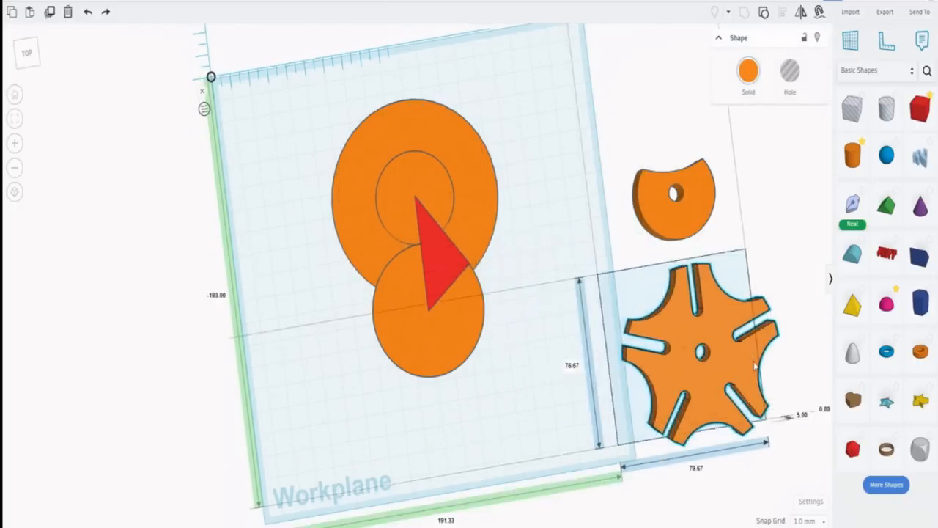
- Undo the notched wheel's move, duplicate the wheel and place the copy off the workplane below the crescent
click(552, 285)
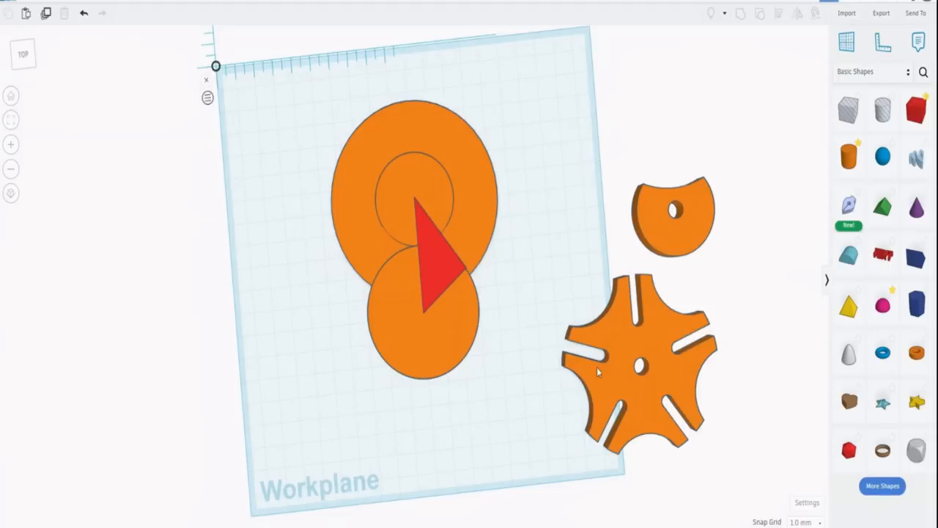
click(83, 14)
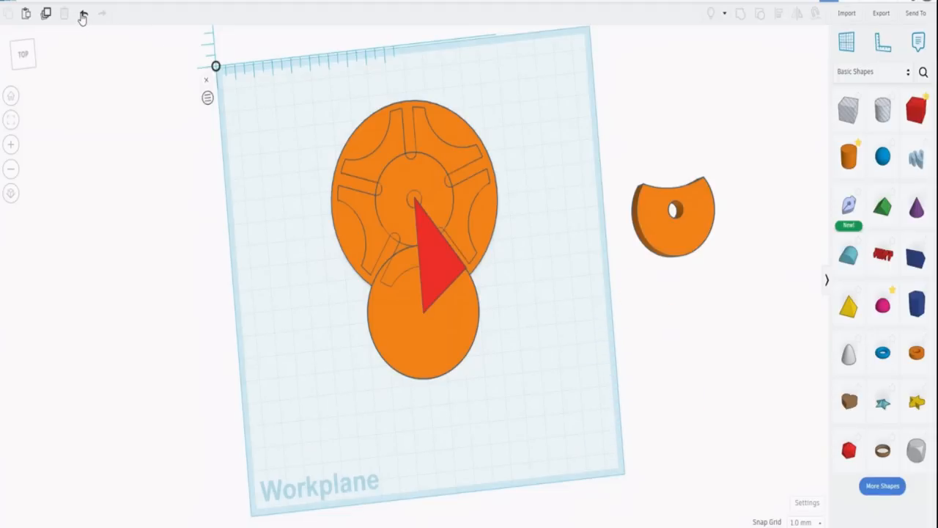
click(439, 156)
click(46, 14)
click(84, 211)
drag(443, 154, 713, 348)
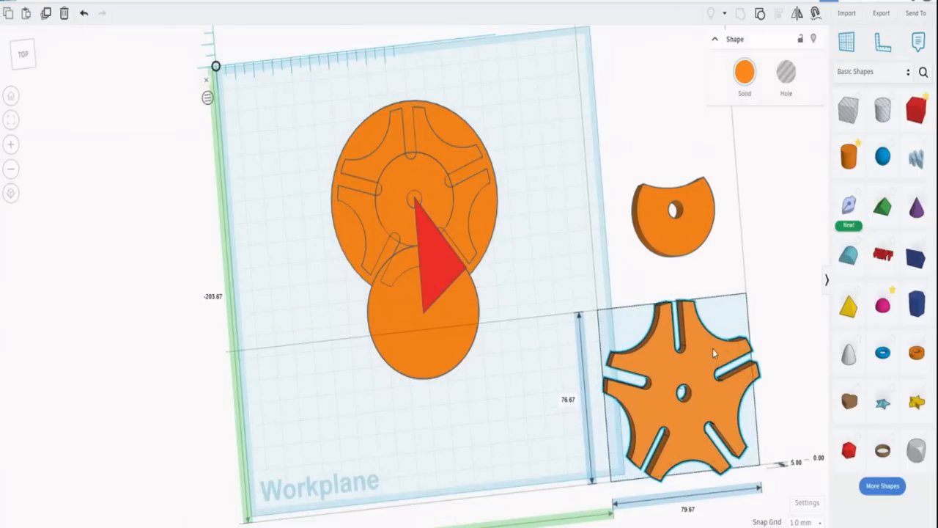
click(557, 142)
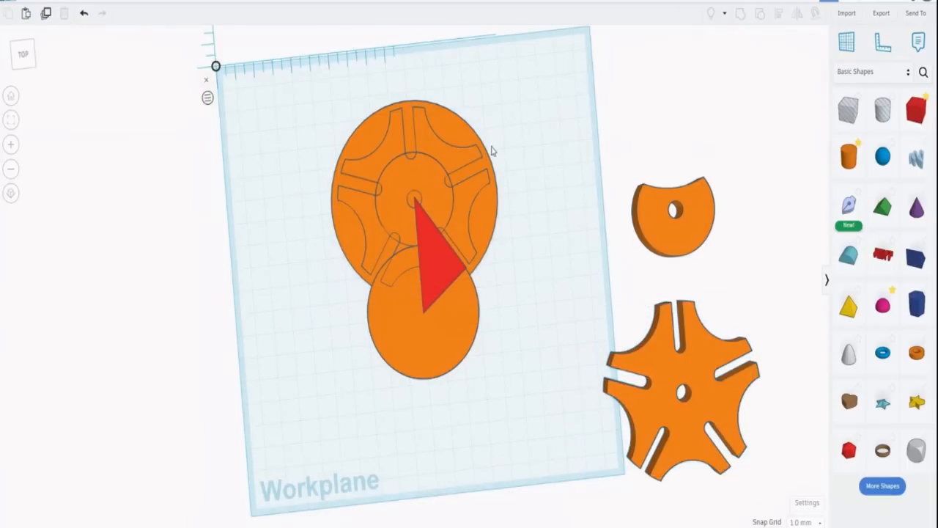
- Ungroup the original notched wheel and delete its solid part and the 8 mm centre-hole cylinder
click(445, 154)
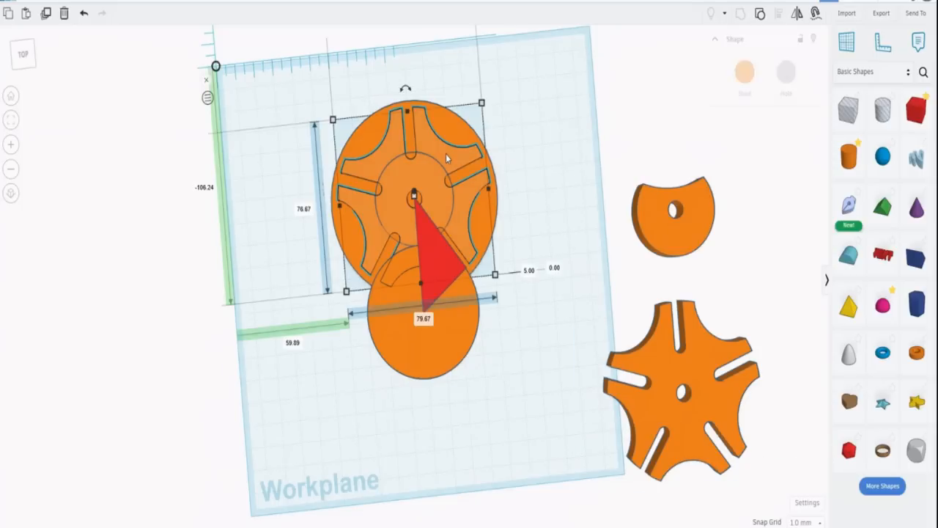
click(760, 14)
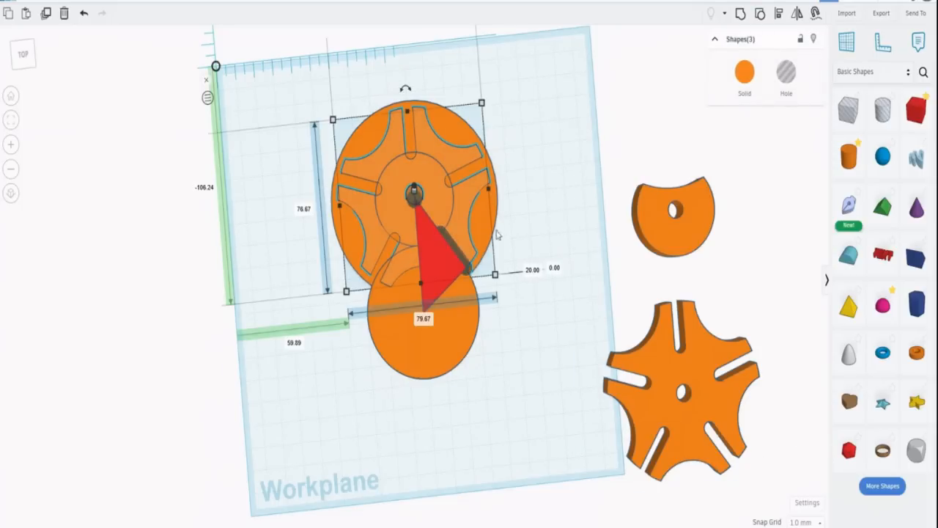
click(530, 178)
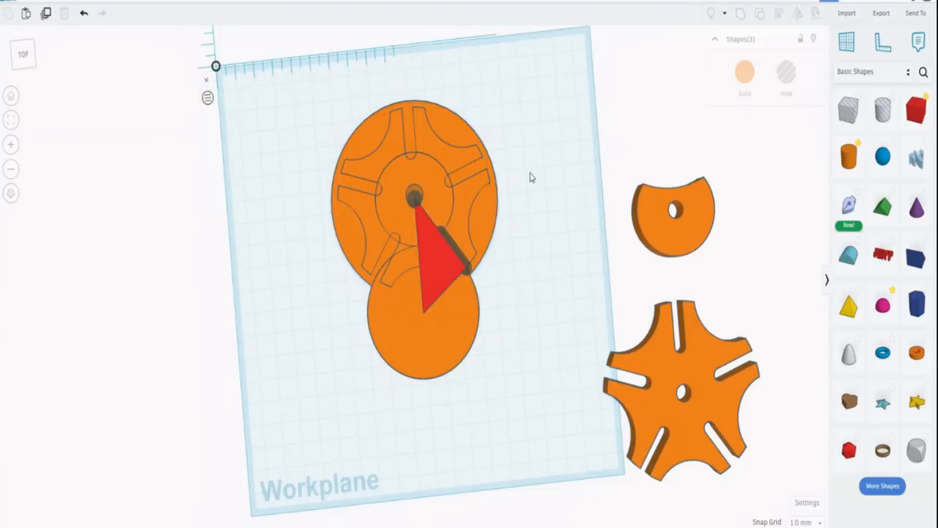
click(464, 195)
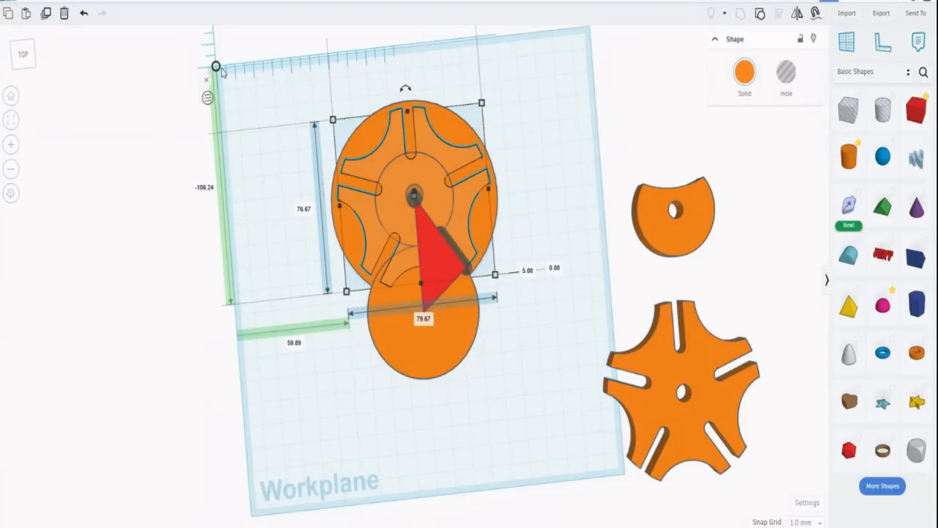
click(64, 15)
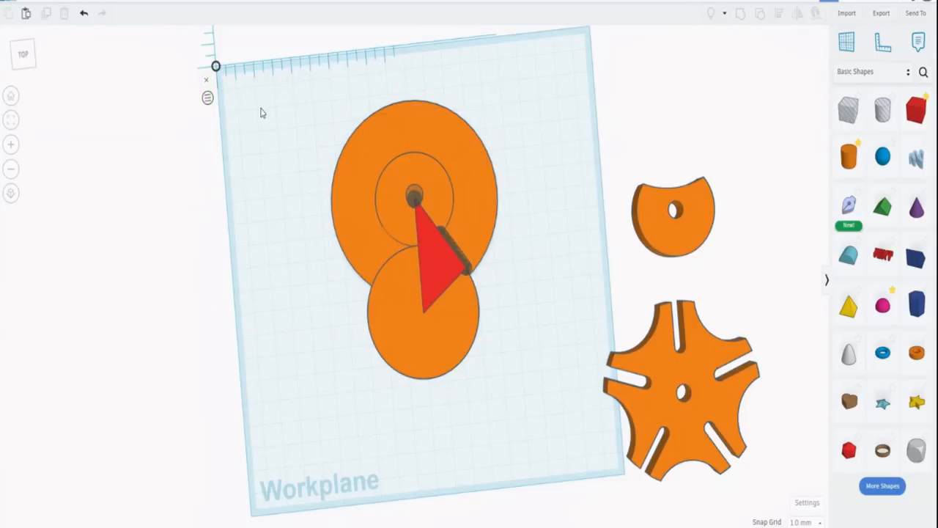
click(416, 195)
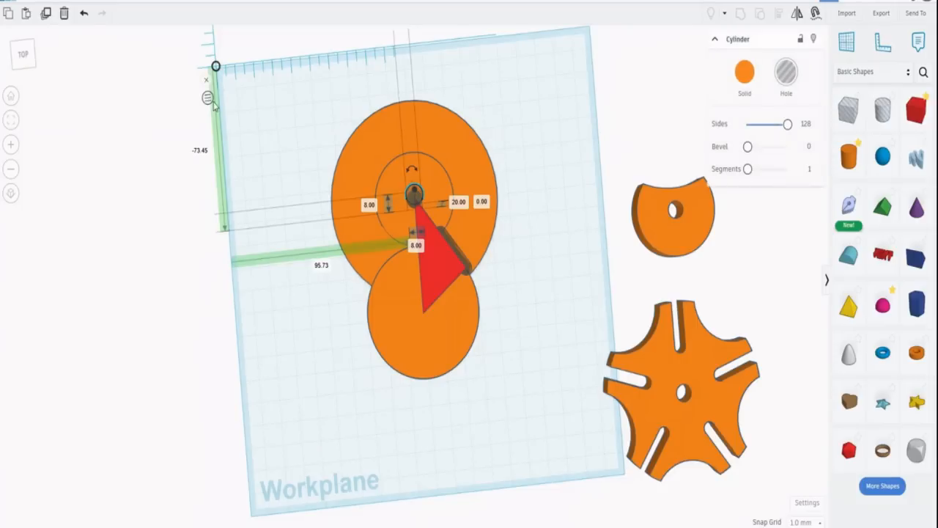
click(65, 15)
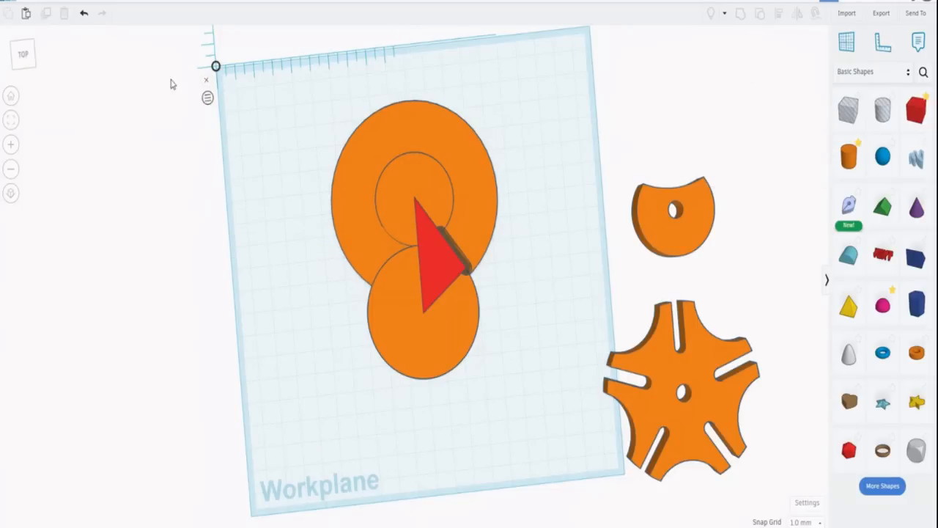
- Ungroup the slot-shaped hole and delete its inner 6 mm cylinder and connecting box, keeping the cylinder at the wedge's outer corner
click(459, 255)
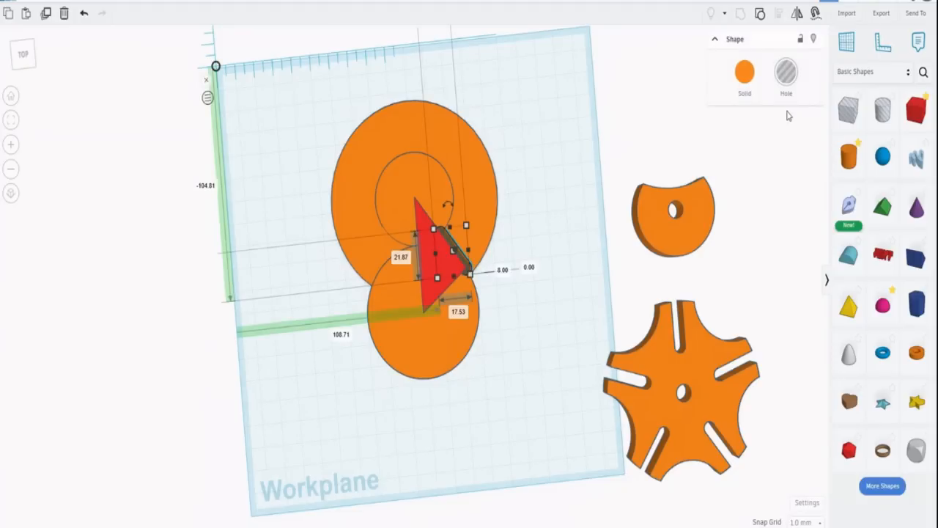
click(525, 176)
click(451, 231)
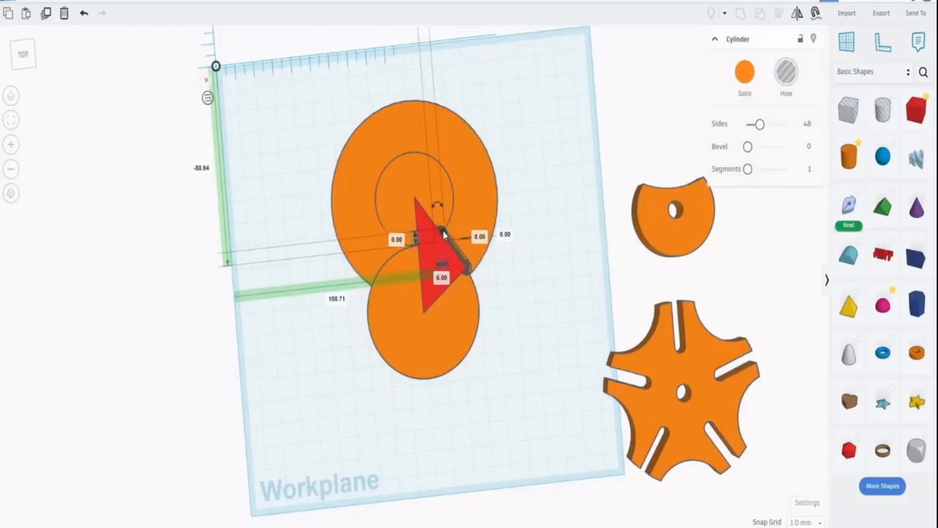
click(64, 12)
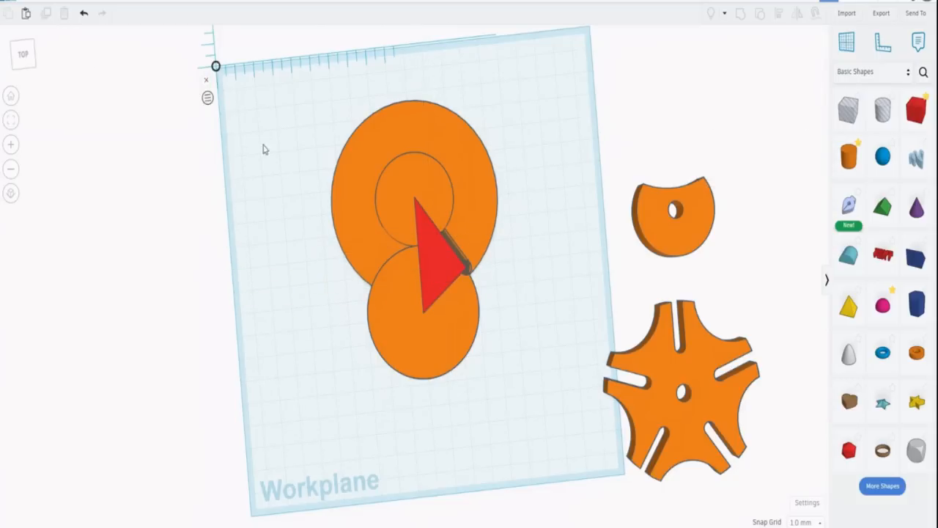
click(455, 244)
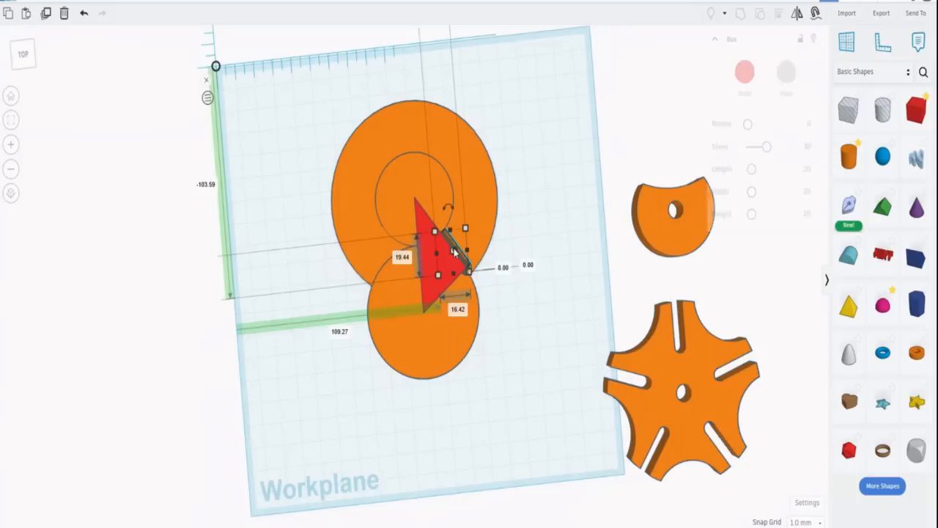
click(64, 13)
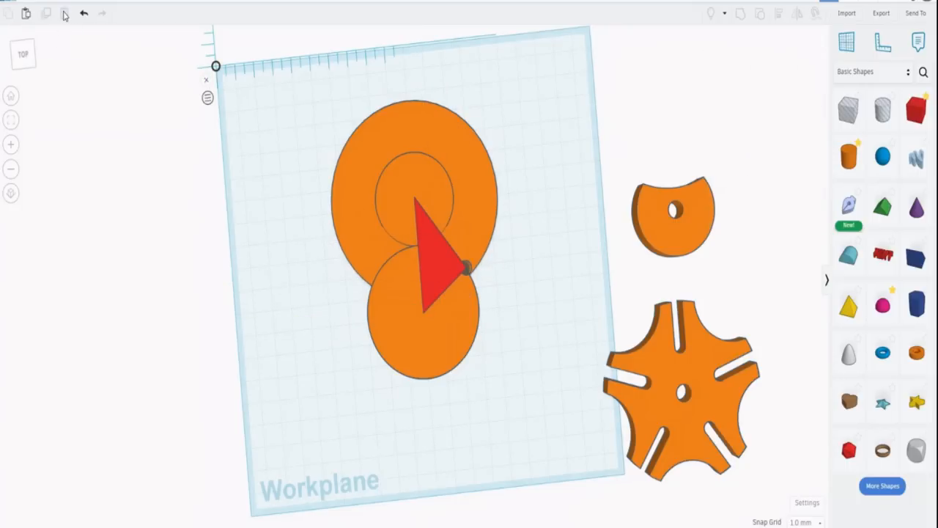
- Turn the remaining 6 mm hole cylinder at the wedge's outer corner into a solid pin
click(467, 268)
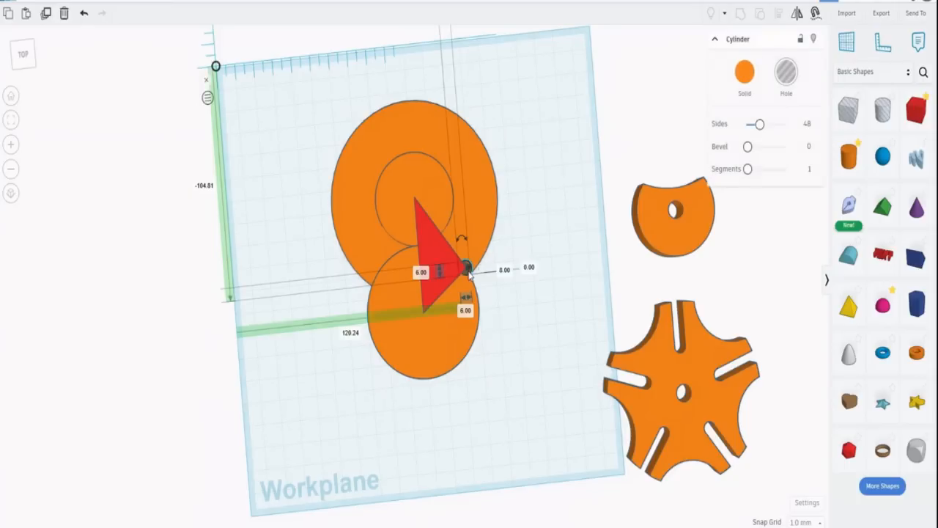
click(746, 78)
click(553, 181)
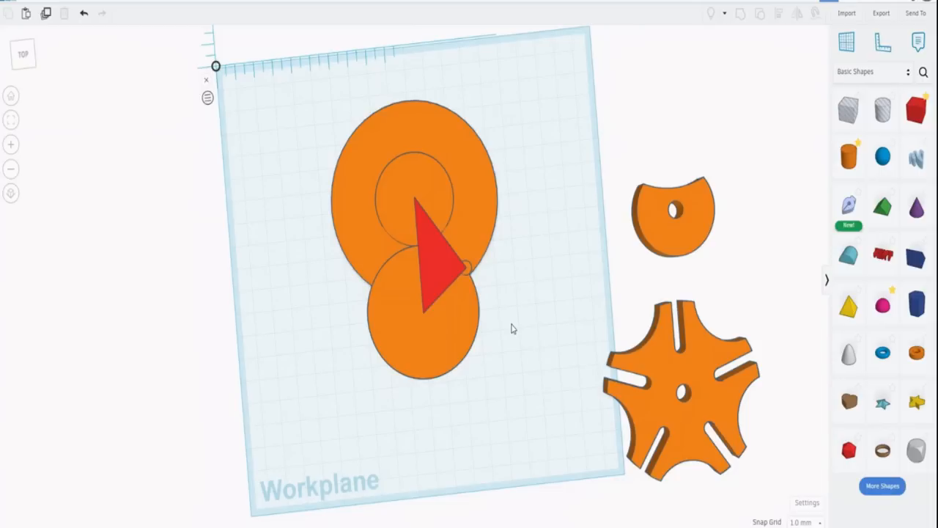
- Duplicate the 58.12 mm disc and set the copy's width and length to 68 mm
click(445, 315)
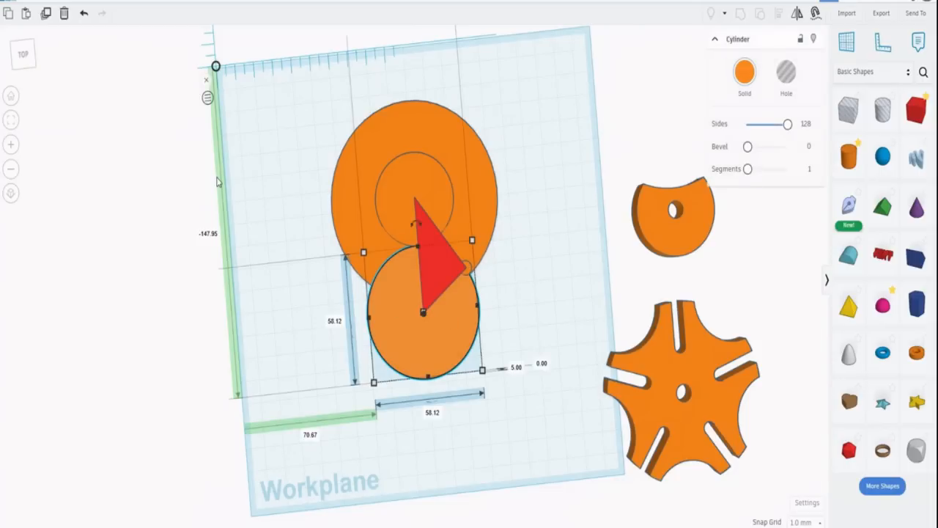
click(46, 13)
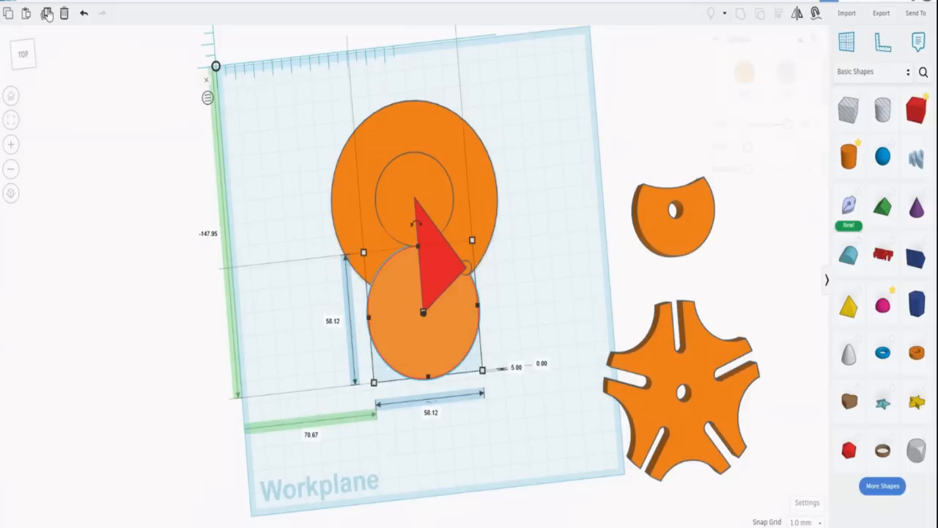
click(432, 412)
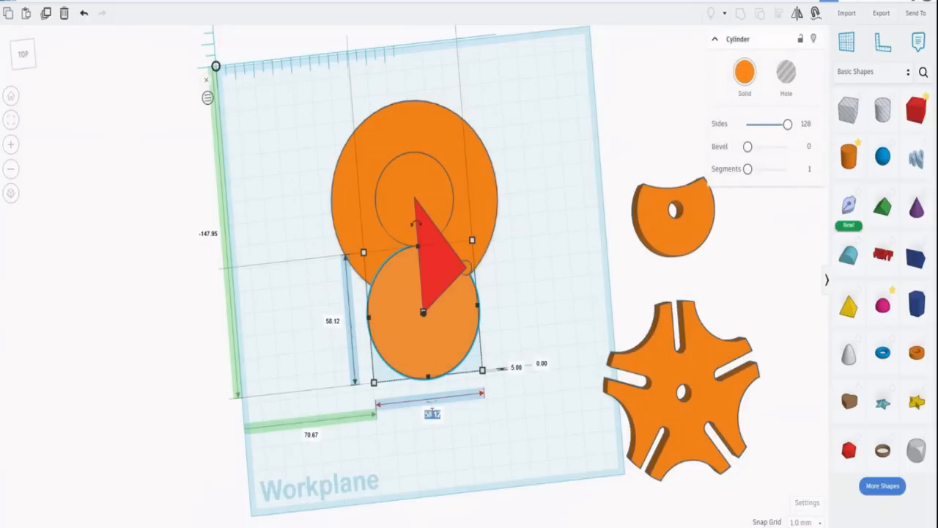
text(68)
click(327, 322)
text(6)
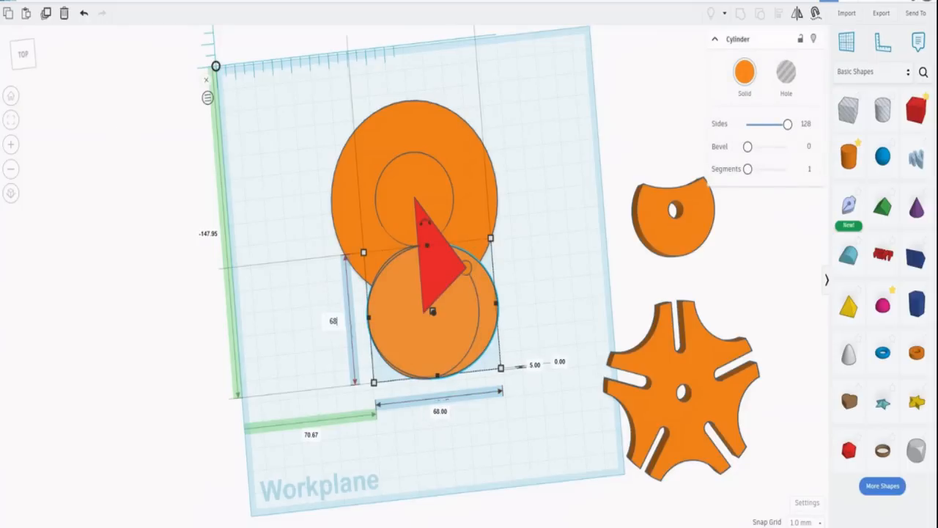
text(8)
key(Return)
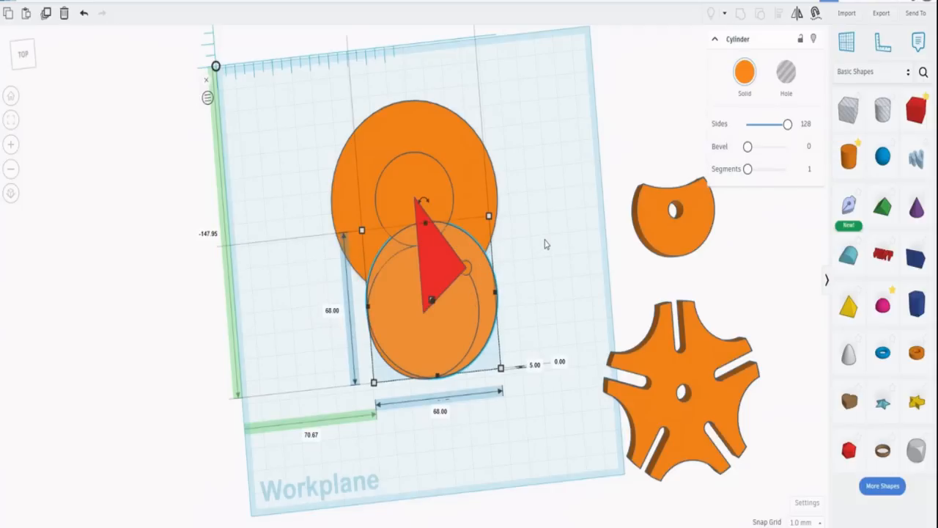
- Centre the 68 mm disc on the 58.12 mm disc and set its height to 3 mm
click(545, 244)
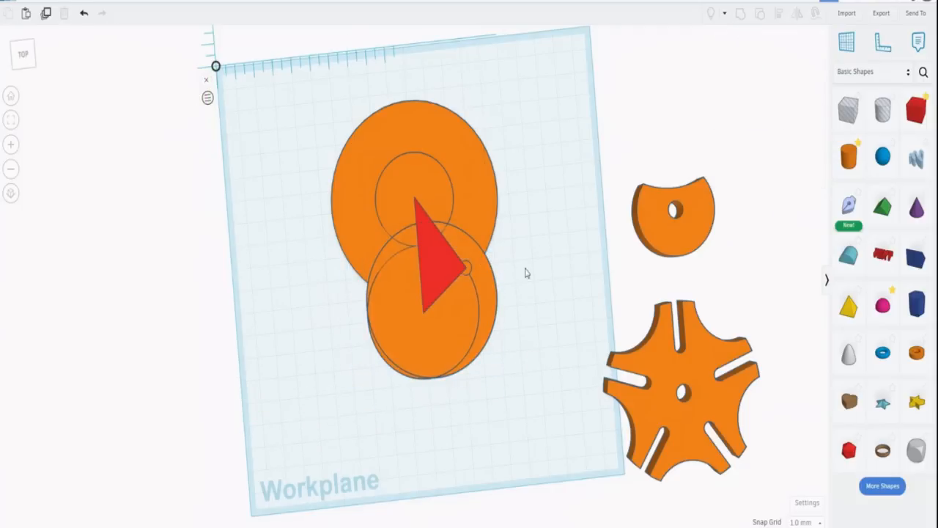
click(460, 323)
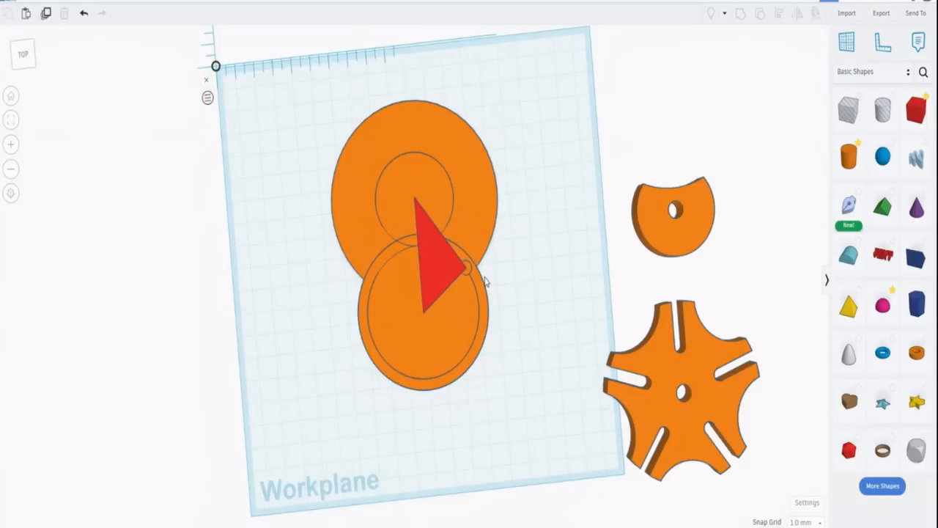
click(482, 290)
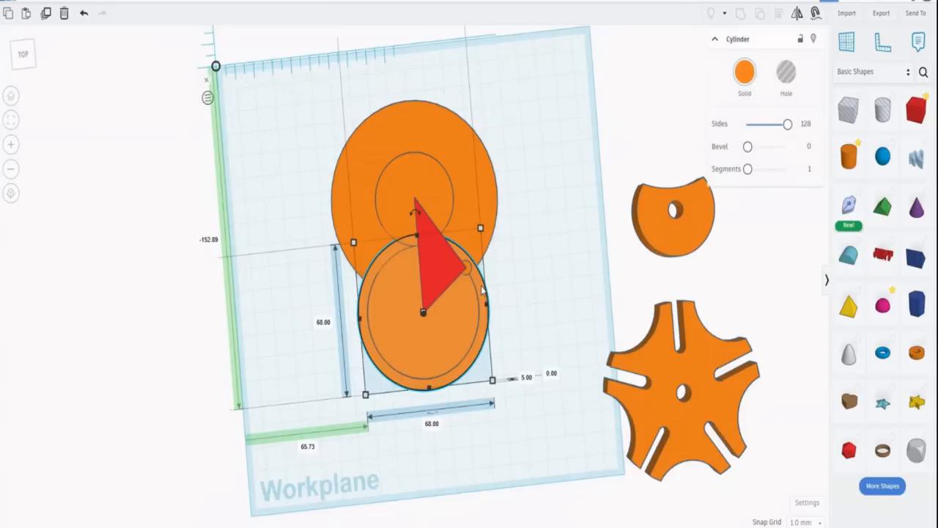
click(528, 378)
text(3)
key(Return)
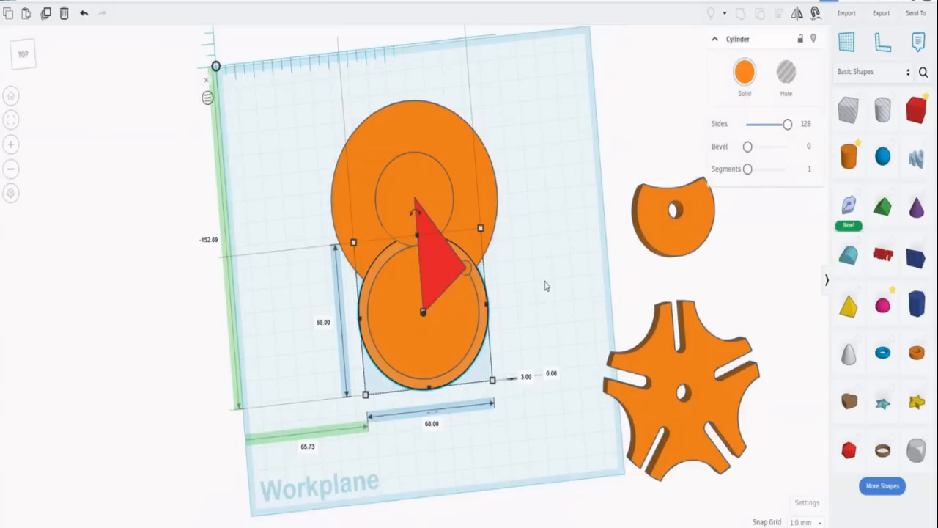
- Group the 68 mm disc with the 6 mm pin and rotate the group counterclockwise so the pin points toward the 80 mm disc's centre
shift+click(468, 271)
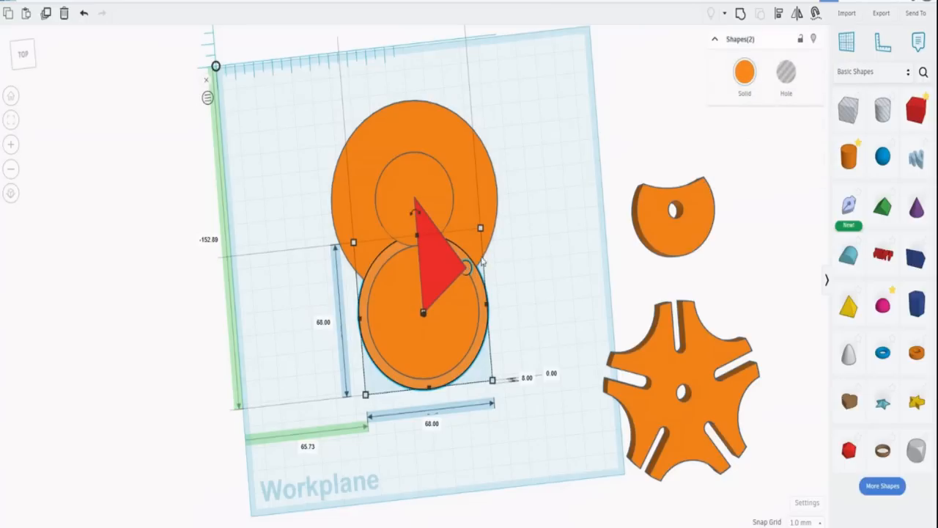
click(741, 15)
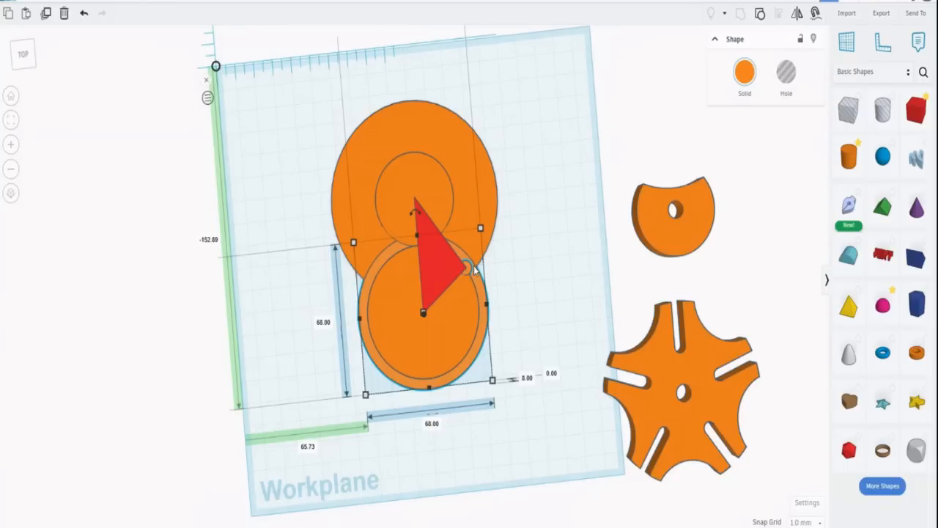
mouse_move(421, 212)
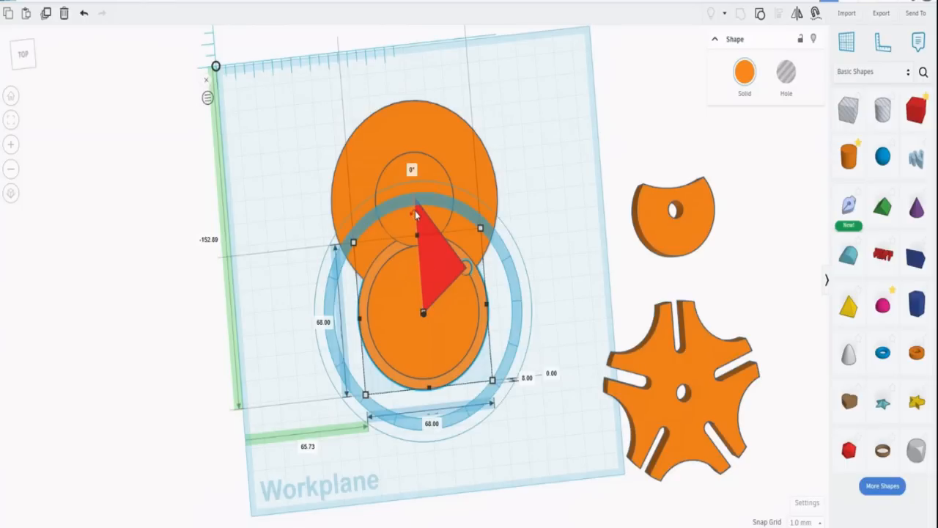
drag(415, 213, 335, 253)
click(574, 128)
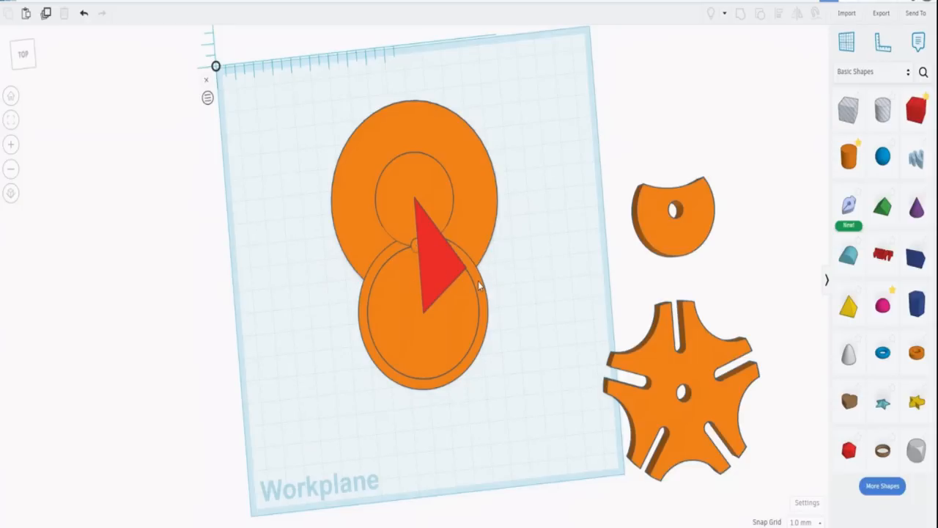
- Move the pin disc to the workplane's upper corner near the crescent and ungroup the crescent into its disc and cutting hole
drag(478, 286, 644, 90)
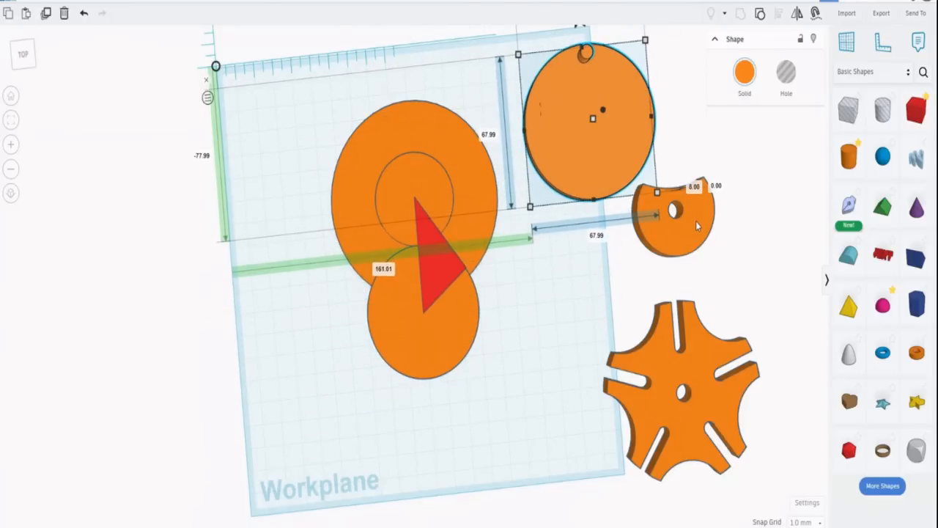
click(697, 225)
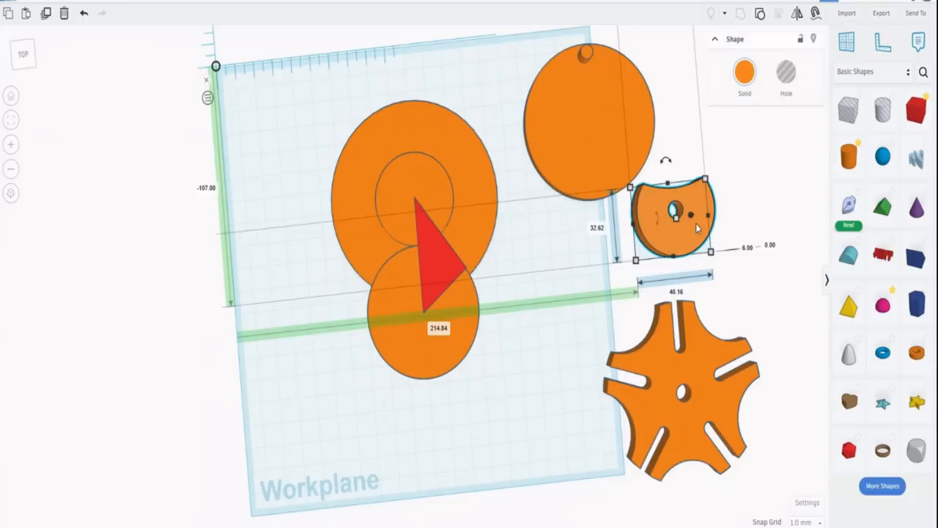
click(760, 16)
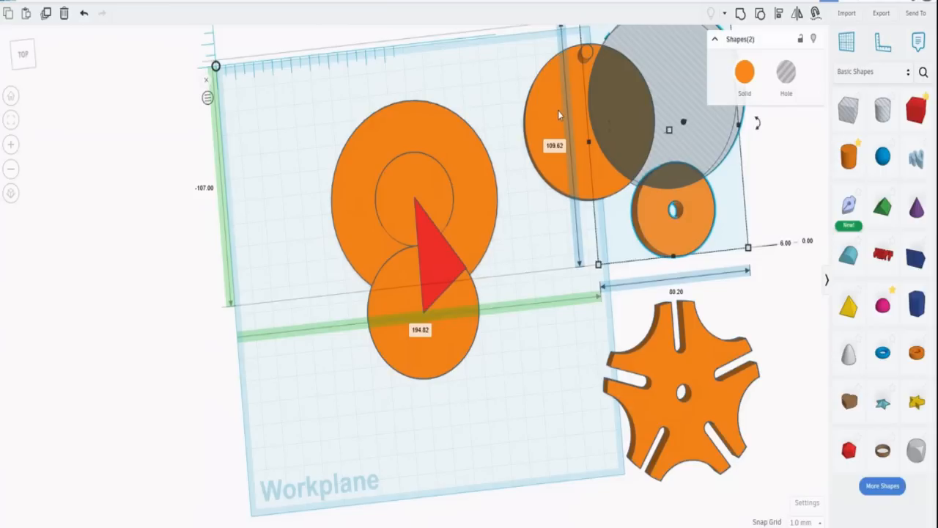
- Set the height of the crescent's ungrouped parts to 5 mm and raise them 3 mm above the workplane
click(786, 243)
text(5)
click(807, 241)
text(3)
key(Return)
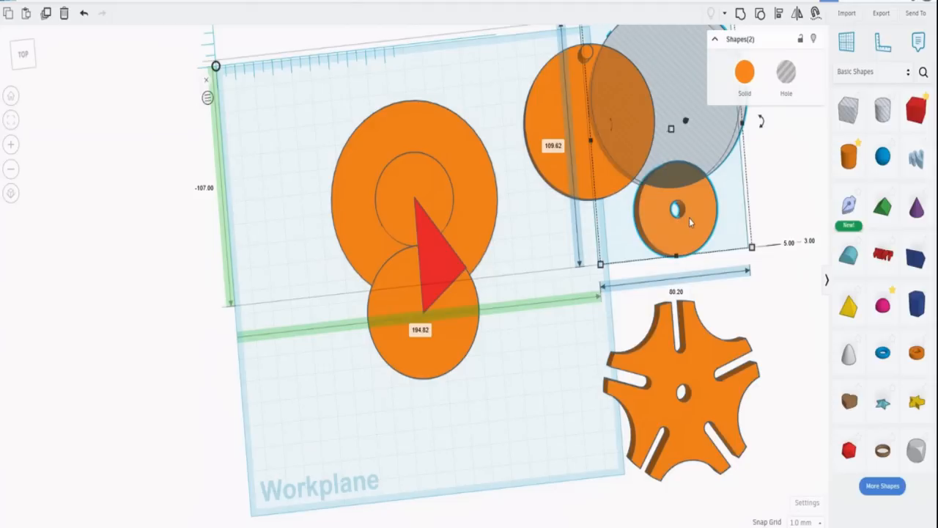
- Group the crescent with the 68 mm pin disc to form a single drive wheel
click(645, 264)
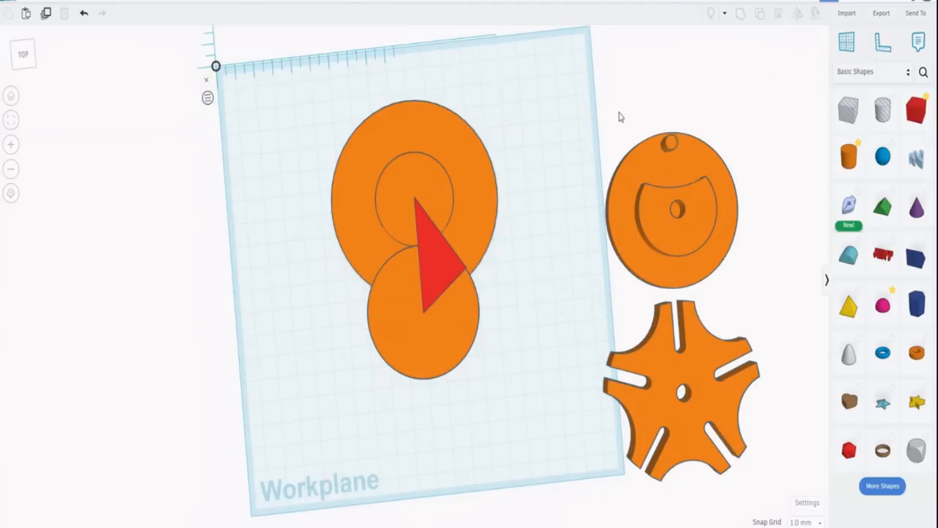
drag(687, 187, 720, 217)
click(742, 14)
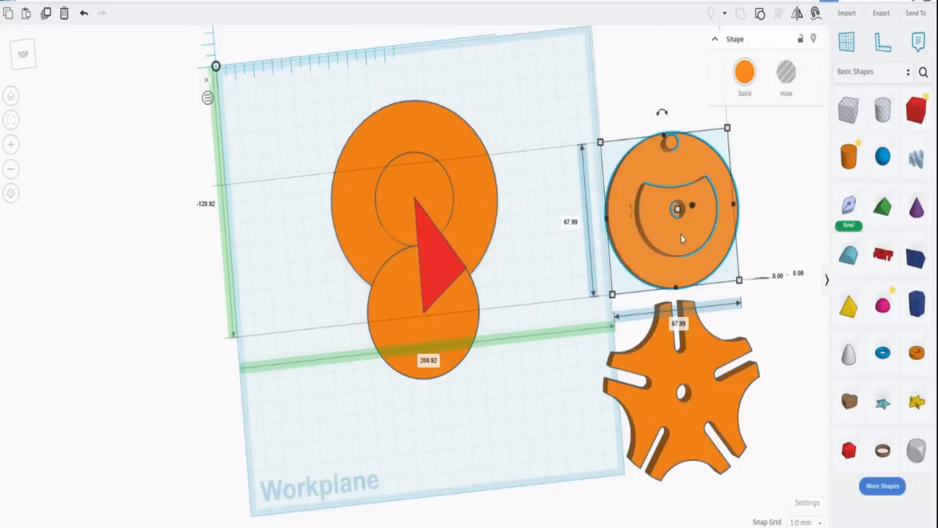
click(521, 289)
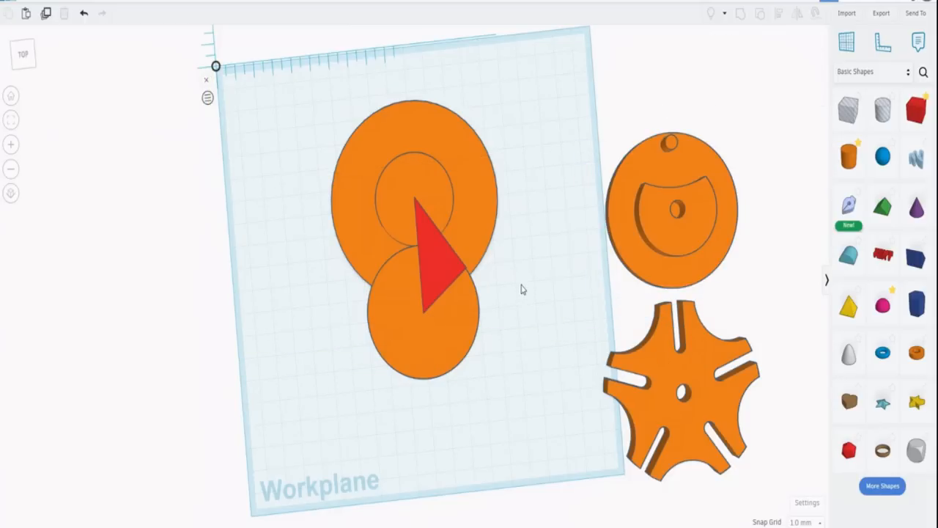
- Delete the red triangle that spans the centres of the two overlapping discs
click(446, 268)
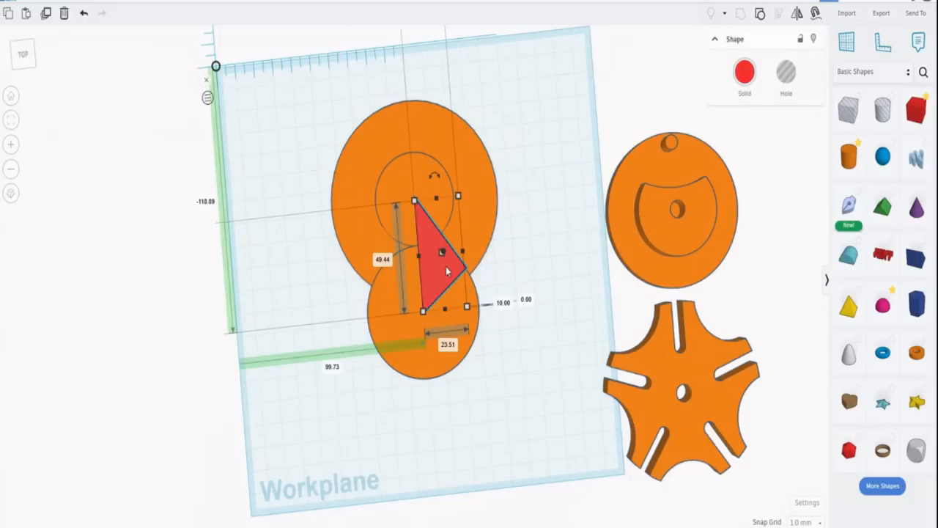
click(64, 13)
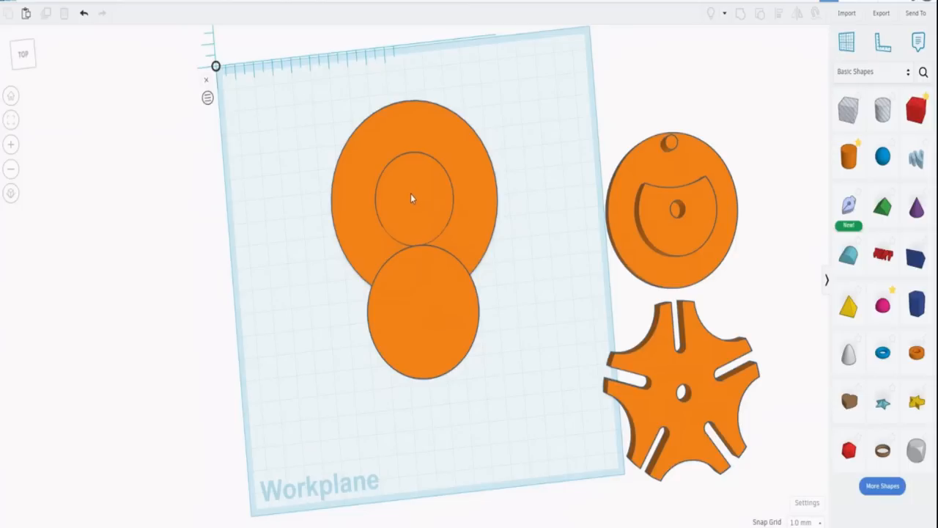
click(465, 193)
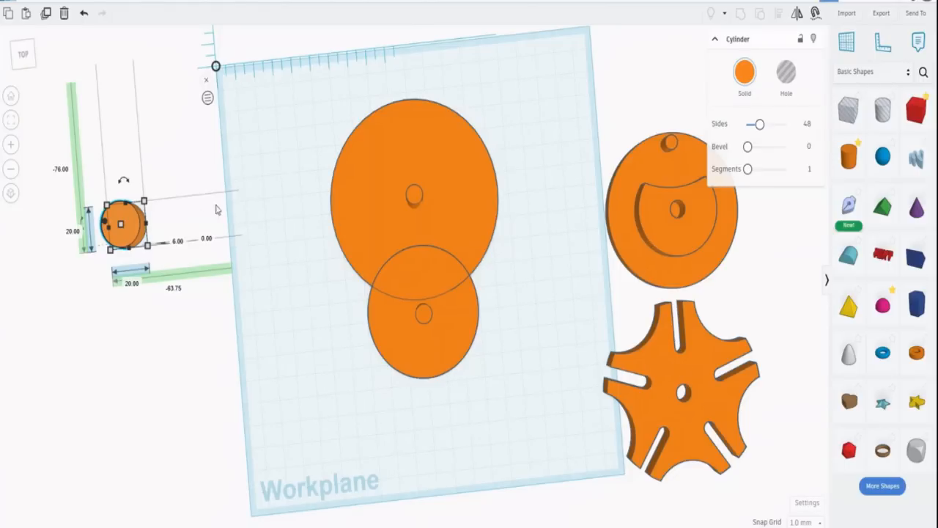
- Move the 20 mm wide, 6 mm high cylinder onto the workplane and centre it on the large base disc
drag(126, 236, 270, 227)
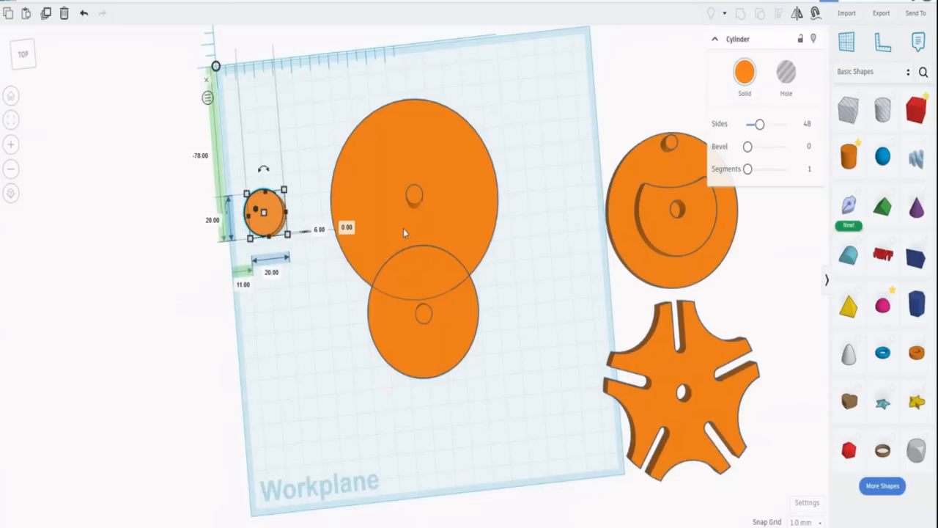
click(317, 160)
drag(254, 182, 535, 165)
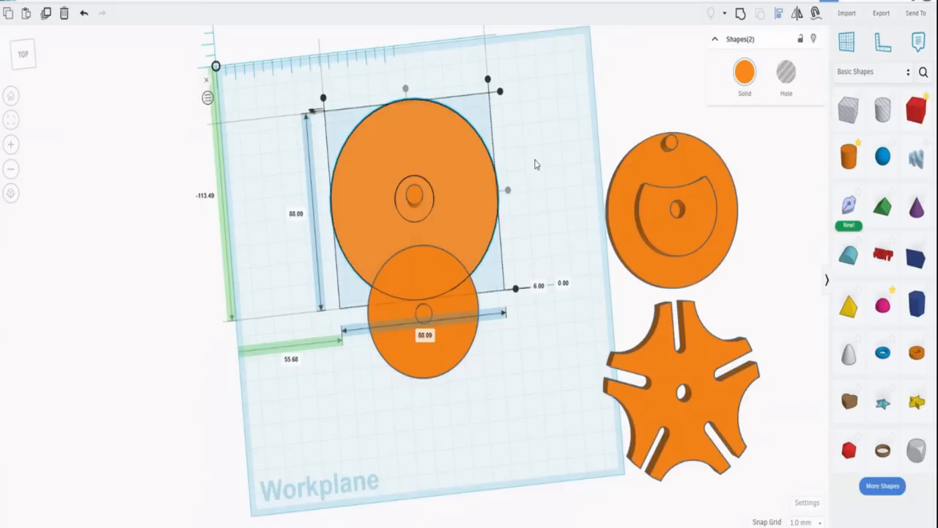
- Group the two overlapping discs, their axle pins and the 20 mm spacer into a single base
click(555, 267)
drag(321, 97, 506, 404)
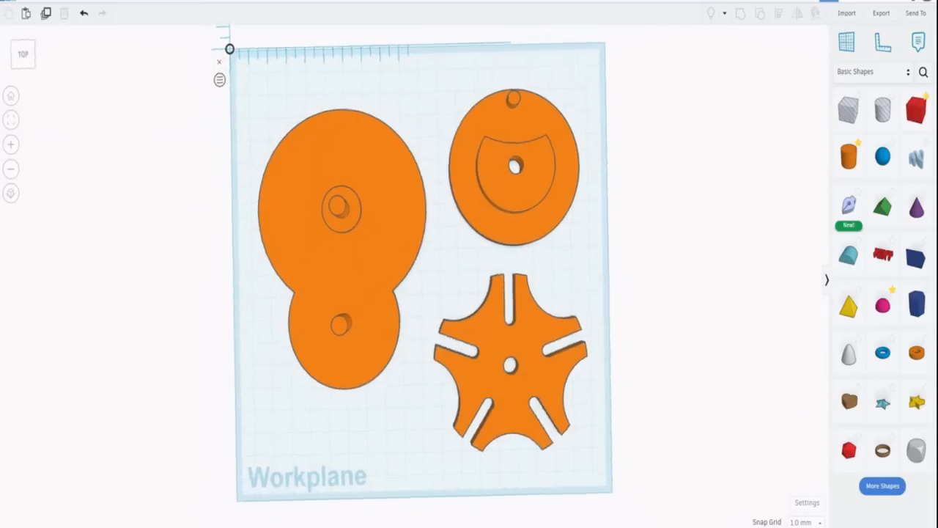
right_drag(506, 330, 609, 323)
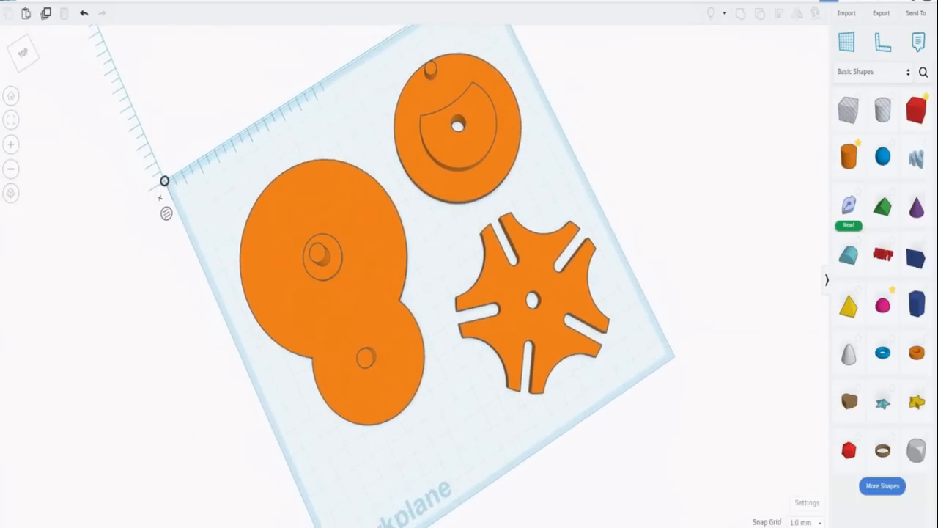